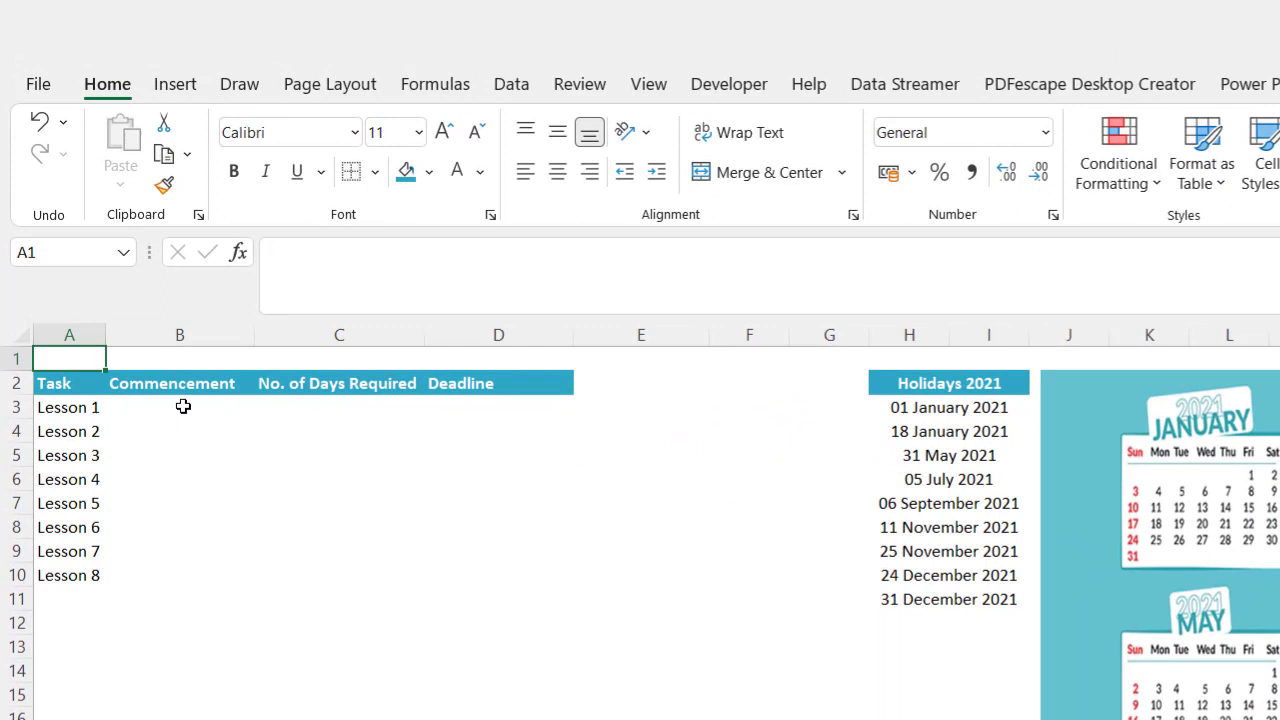
- Enter 14-01-2021 in B3 and 5 in C3 as Lesson 1's start date and days
click(183, 406)
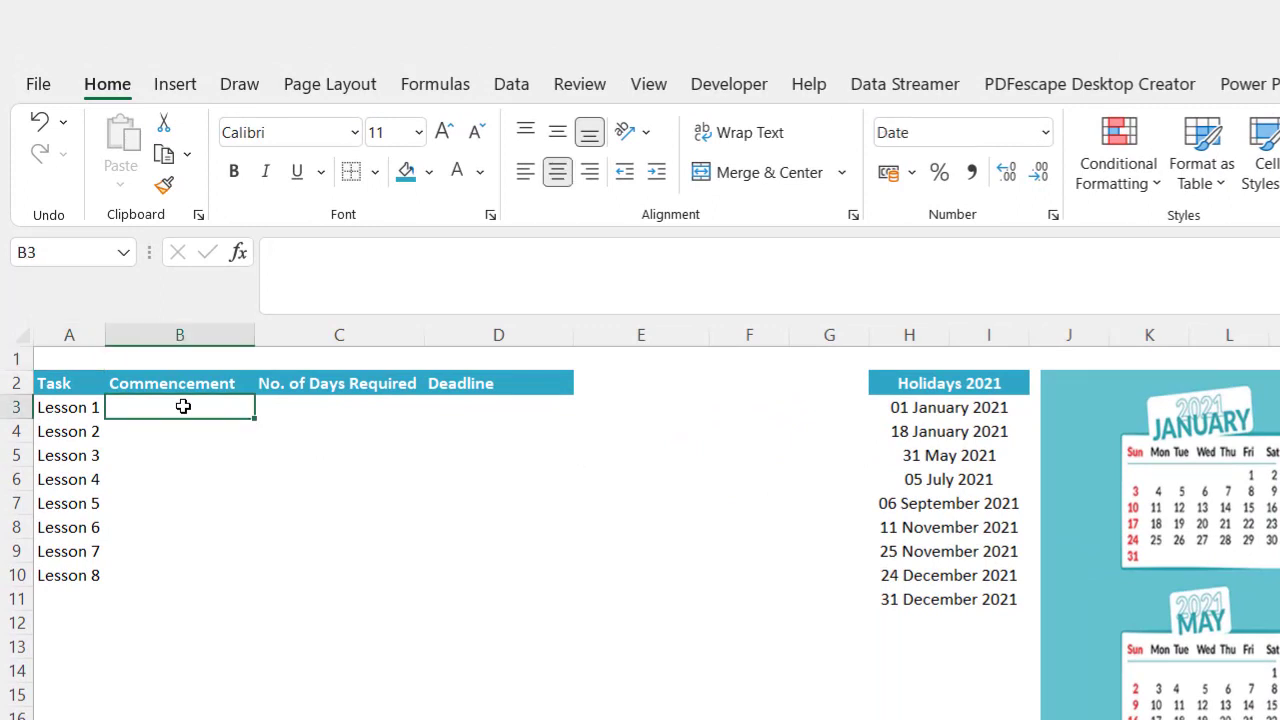
text(14-0)
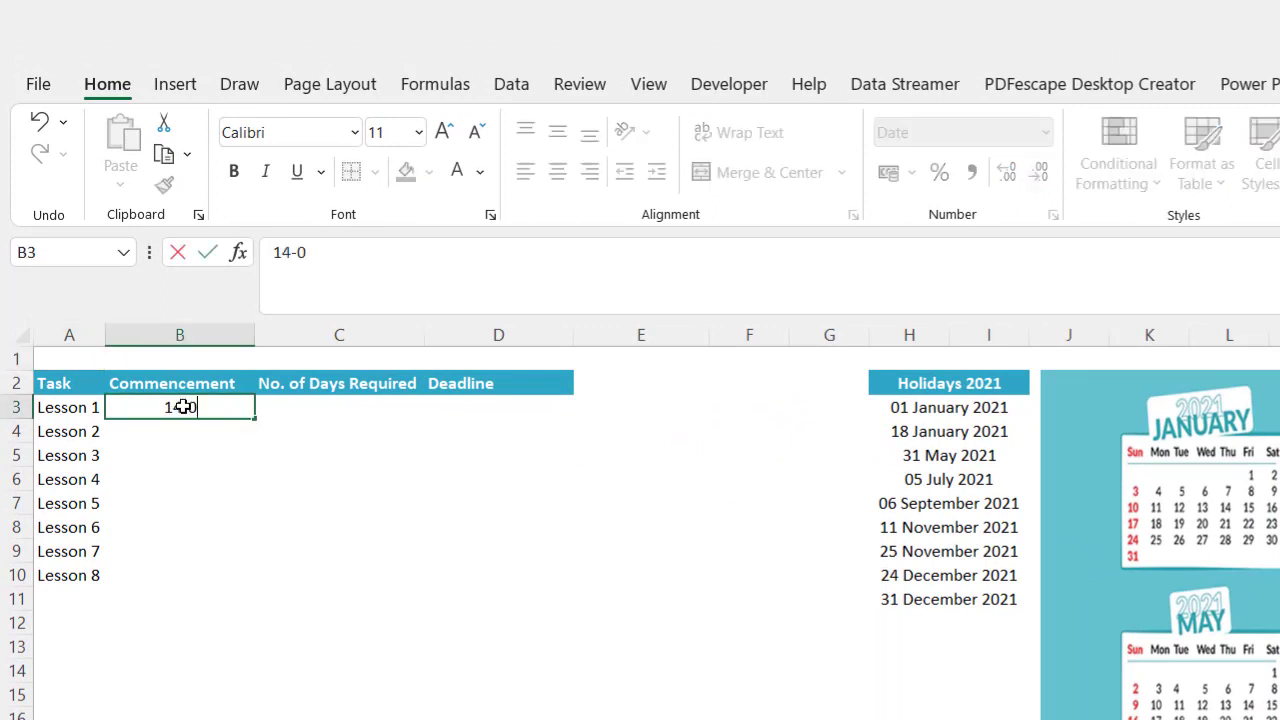
text(1-2021)
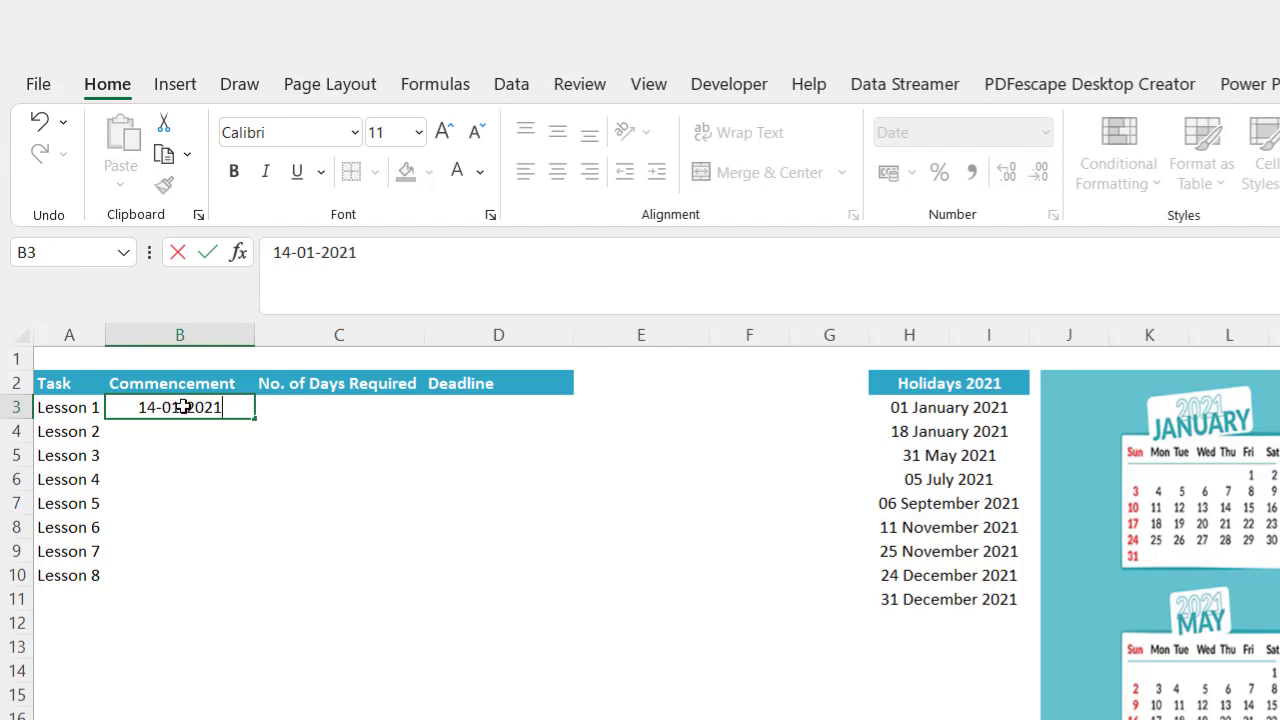
click(330, 406)
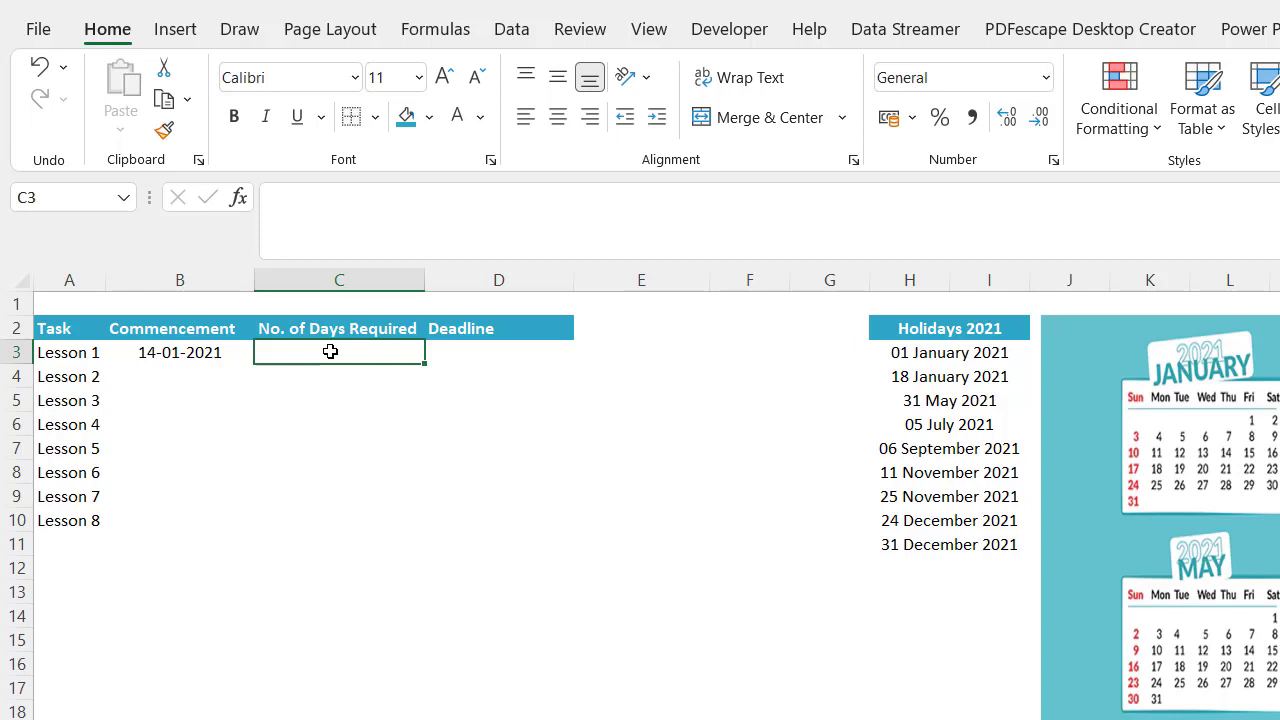
text(5)
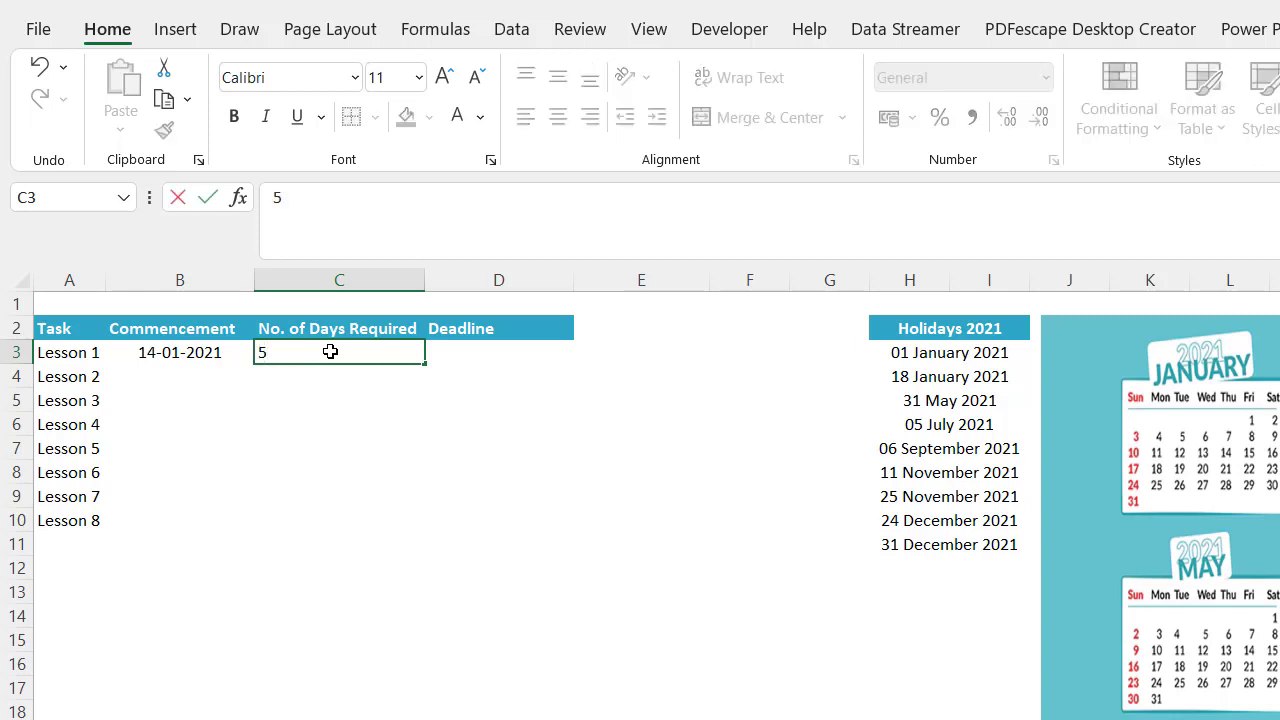
click(449, 352)
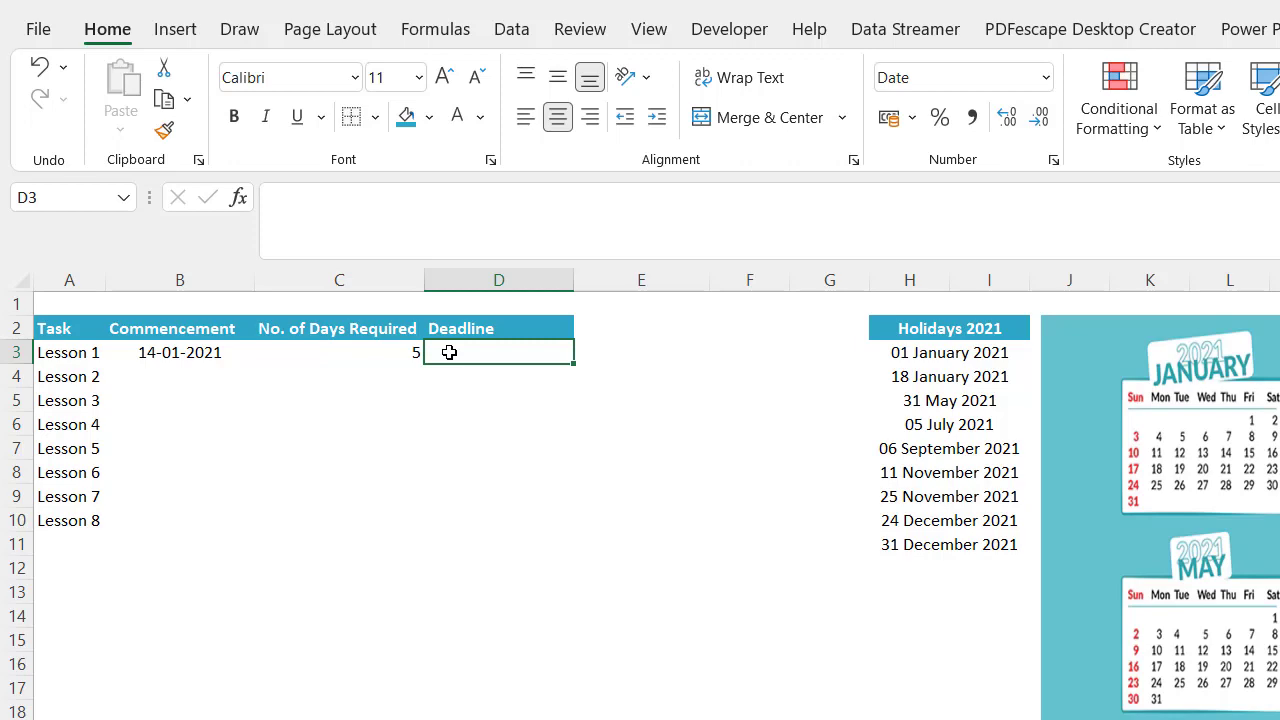
- Enter =WORKDAY(B3,C3,H3:I11) in D3, giving Lesson 1 a deadline of 22-01-2021
text(=wor)
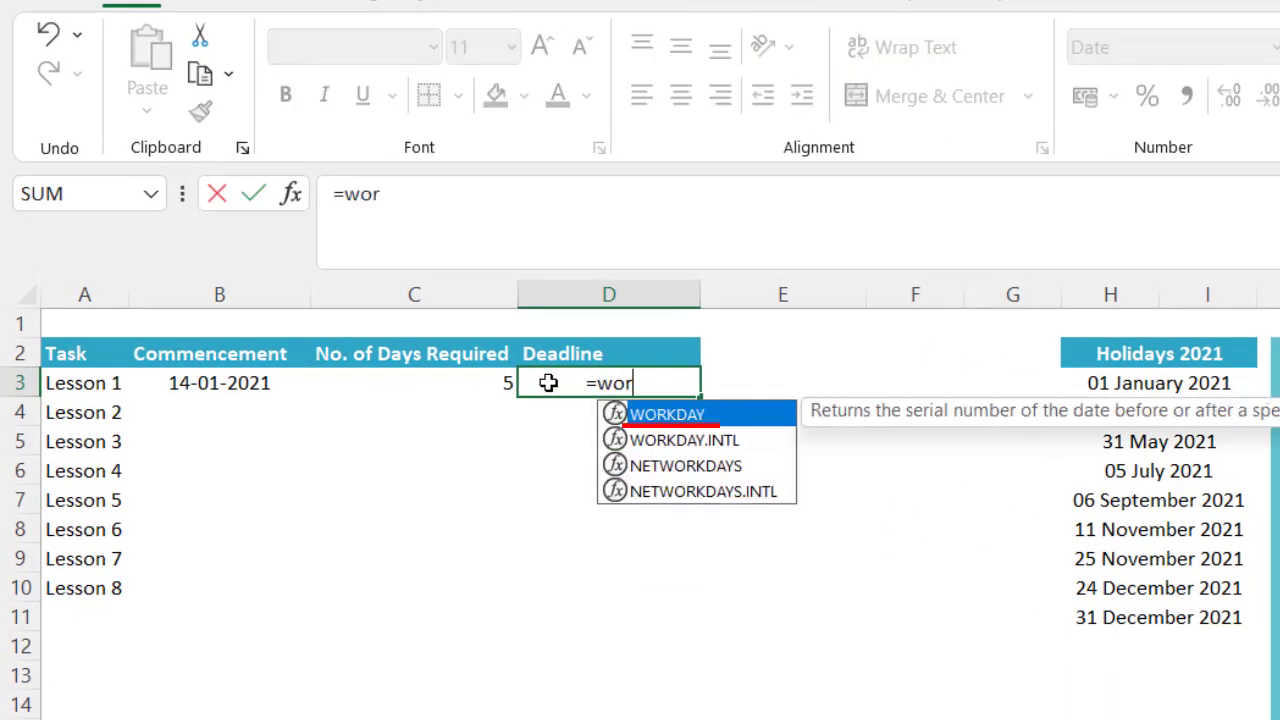
key(Tab)
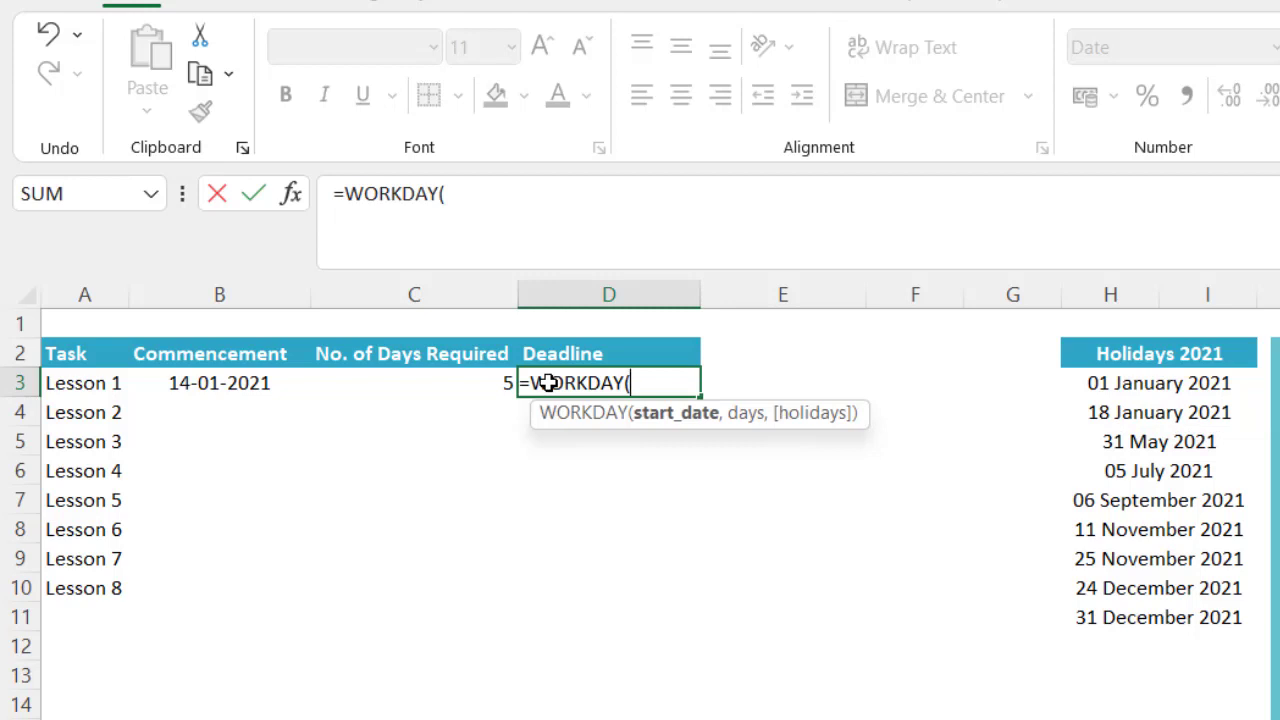
click(233, 388)
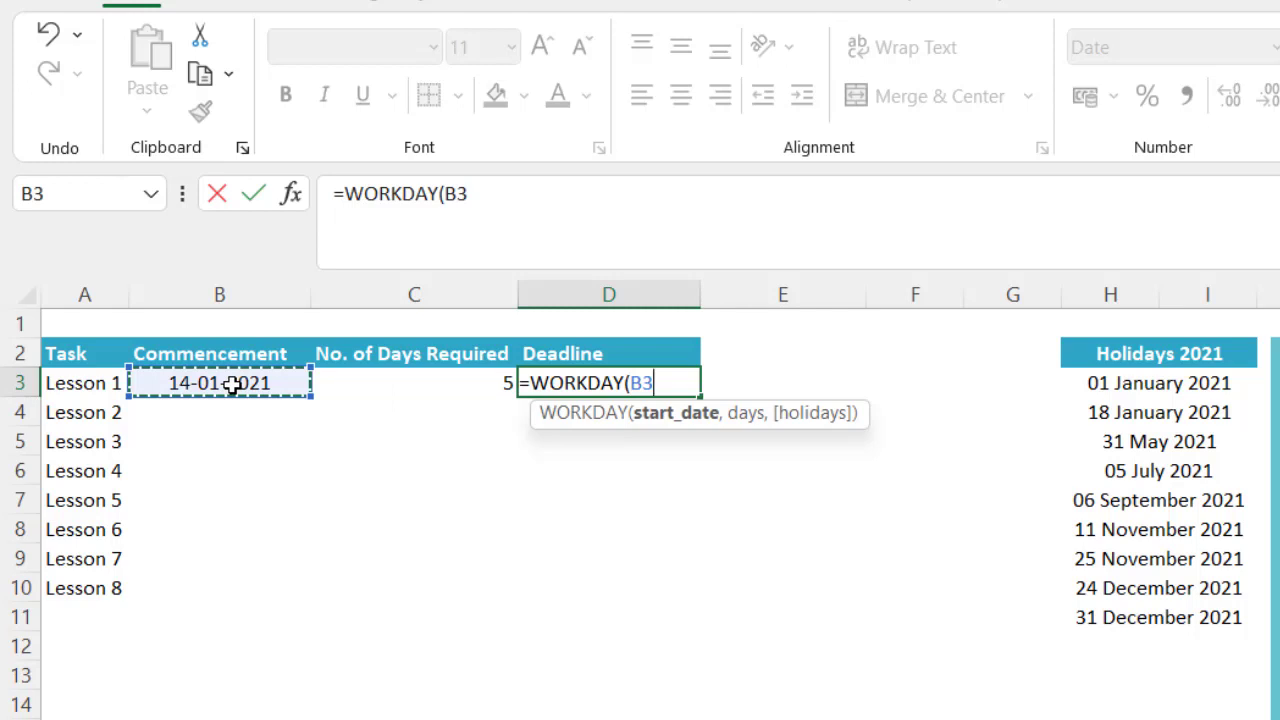
text(,)
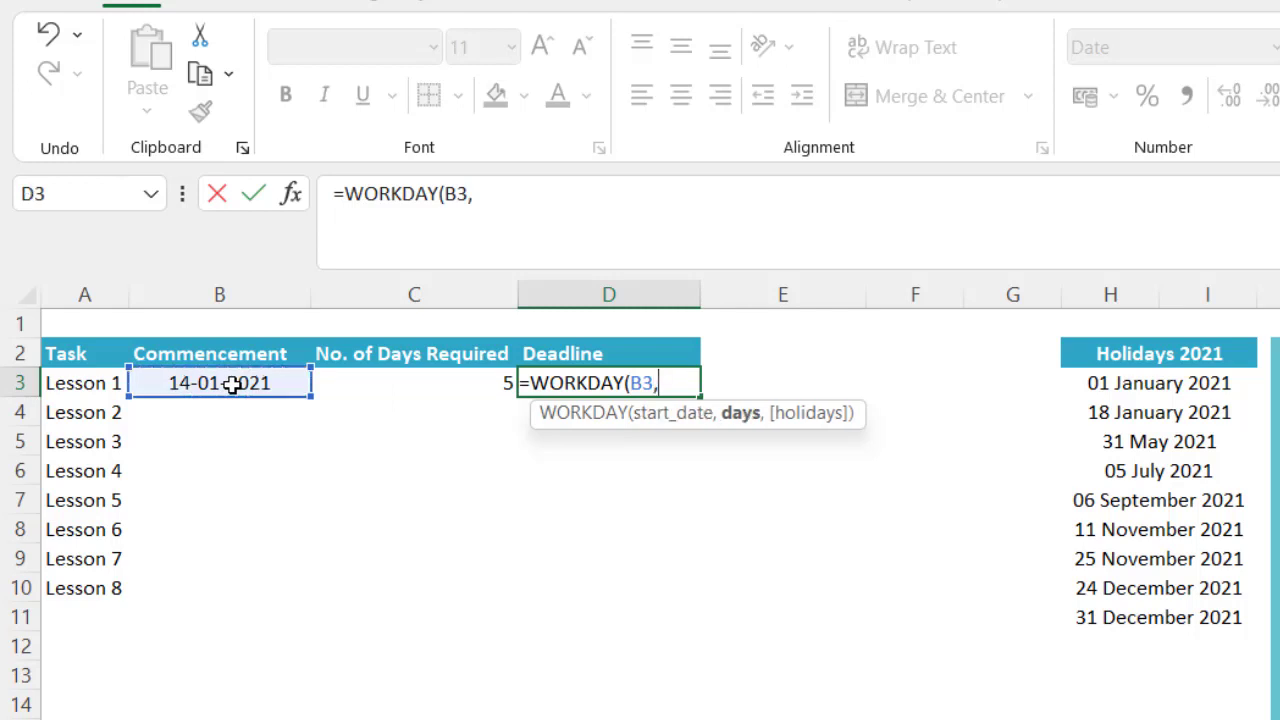
click(370, 385)
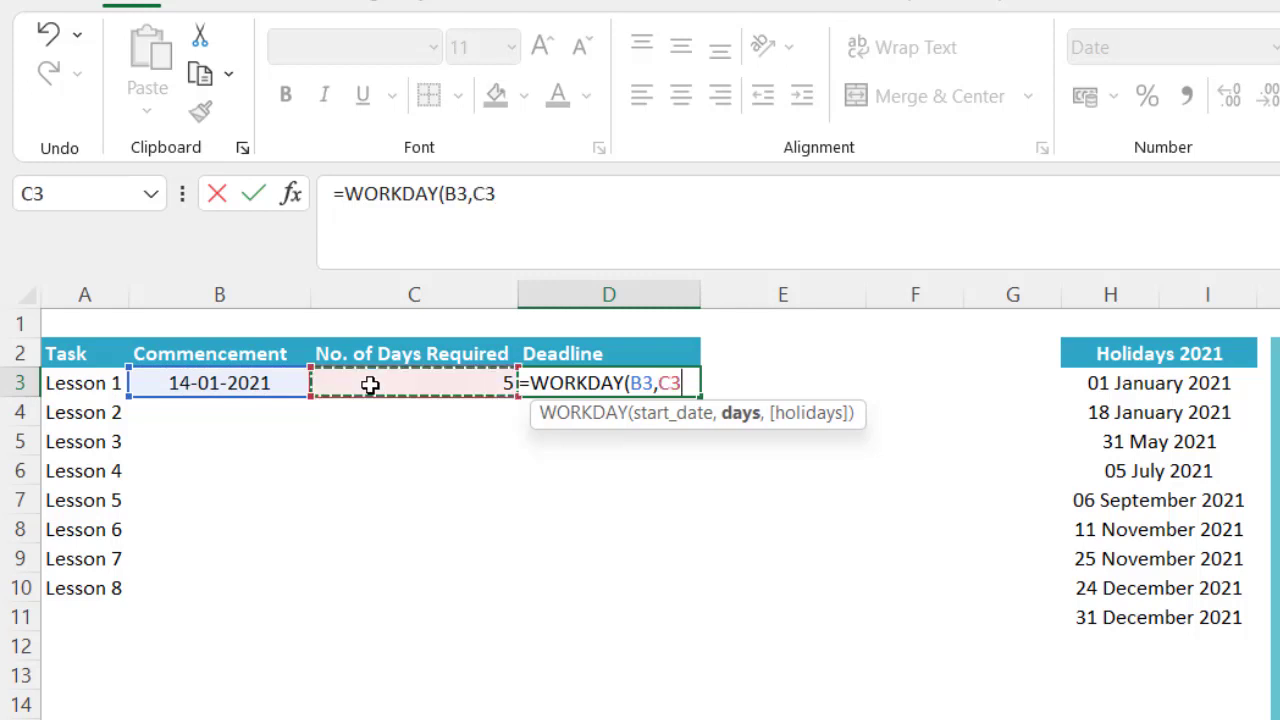
text(,)
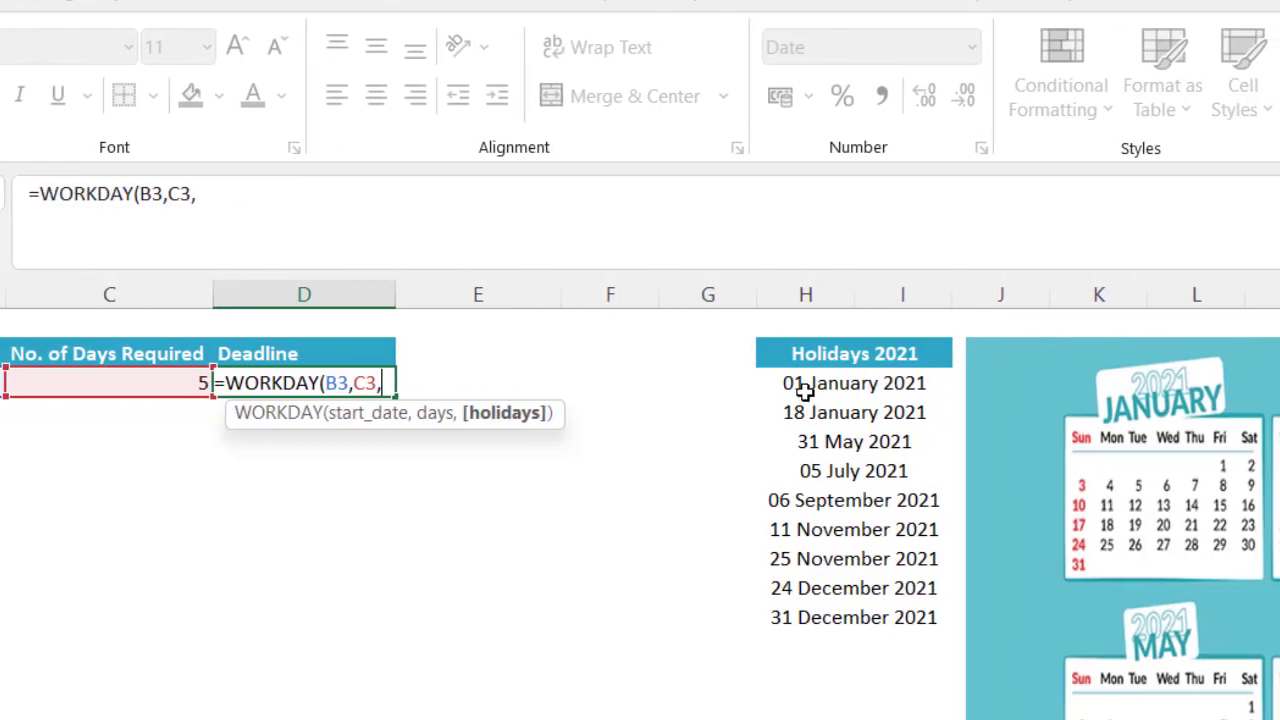
text(H)
drag(805, 383, 810, 614)
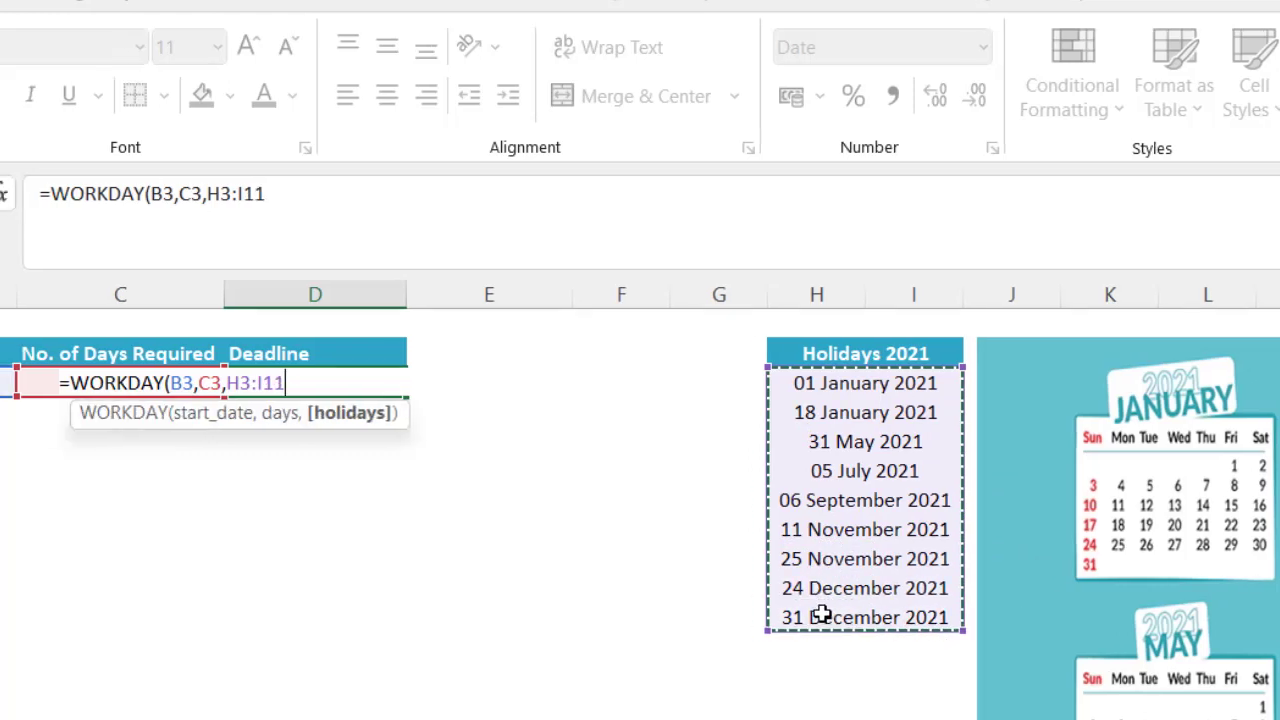
text())
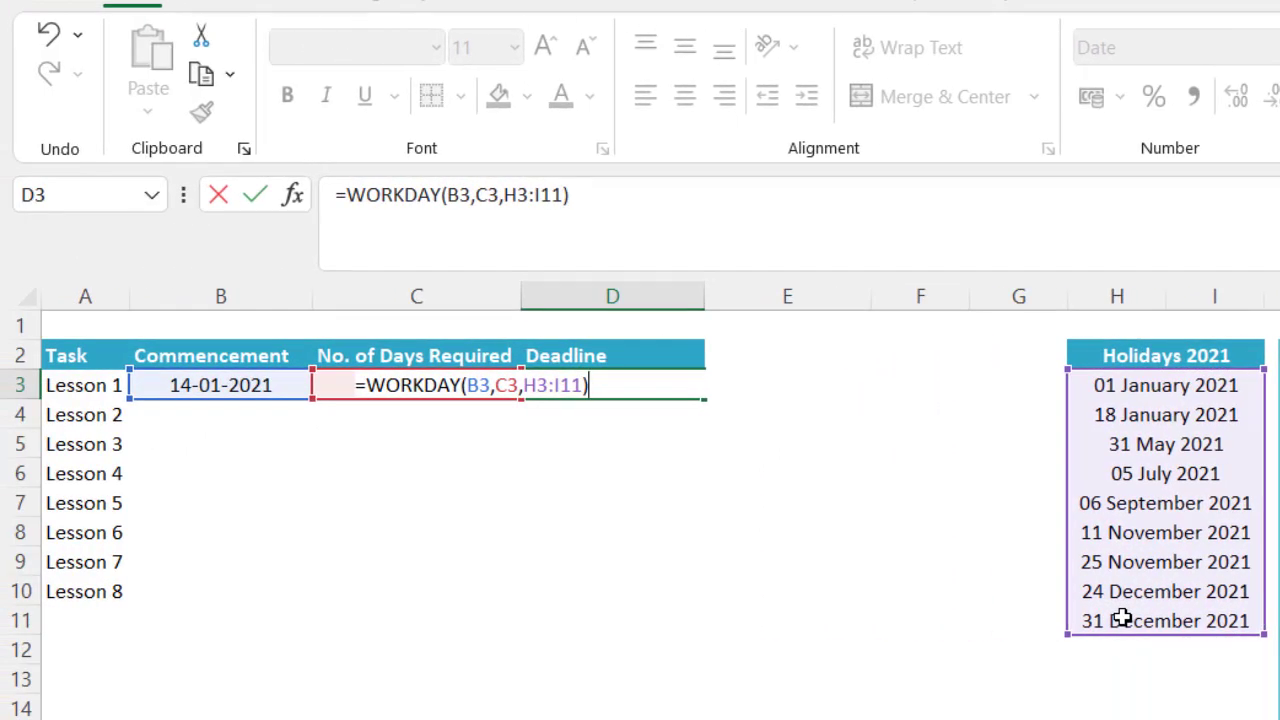
key(Return)
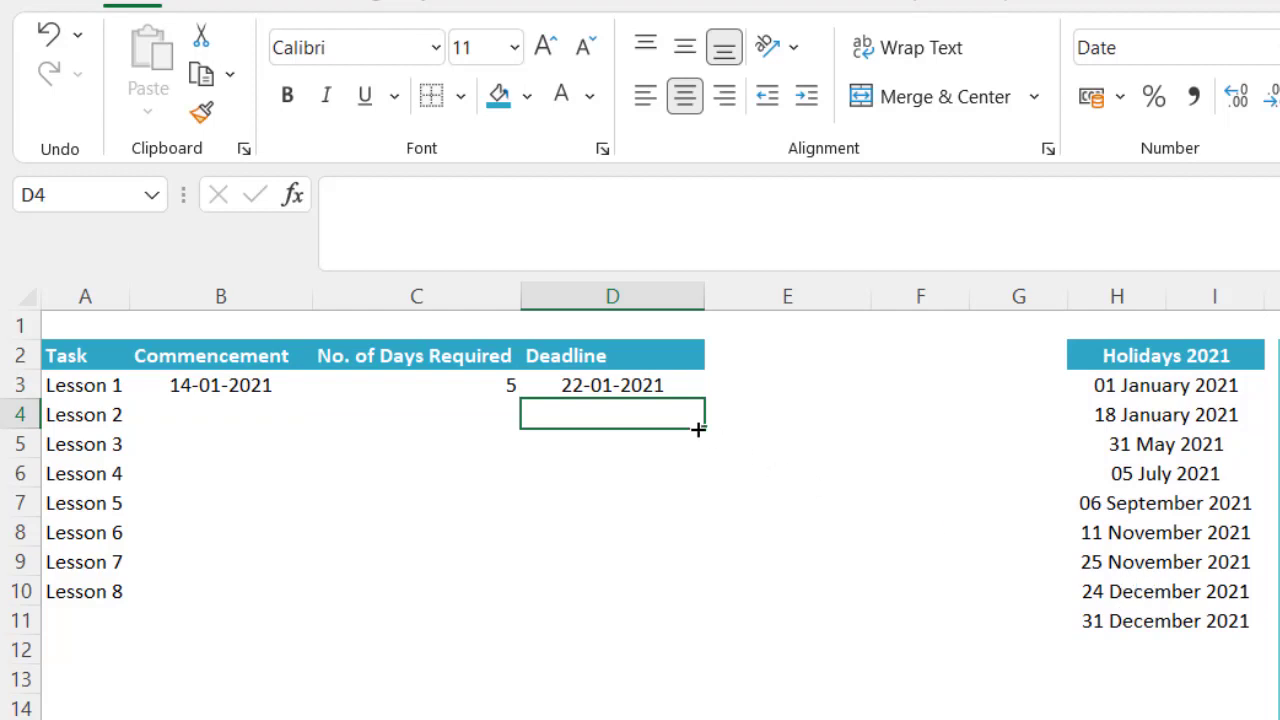
click(600, 386)
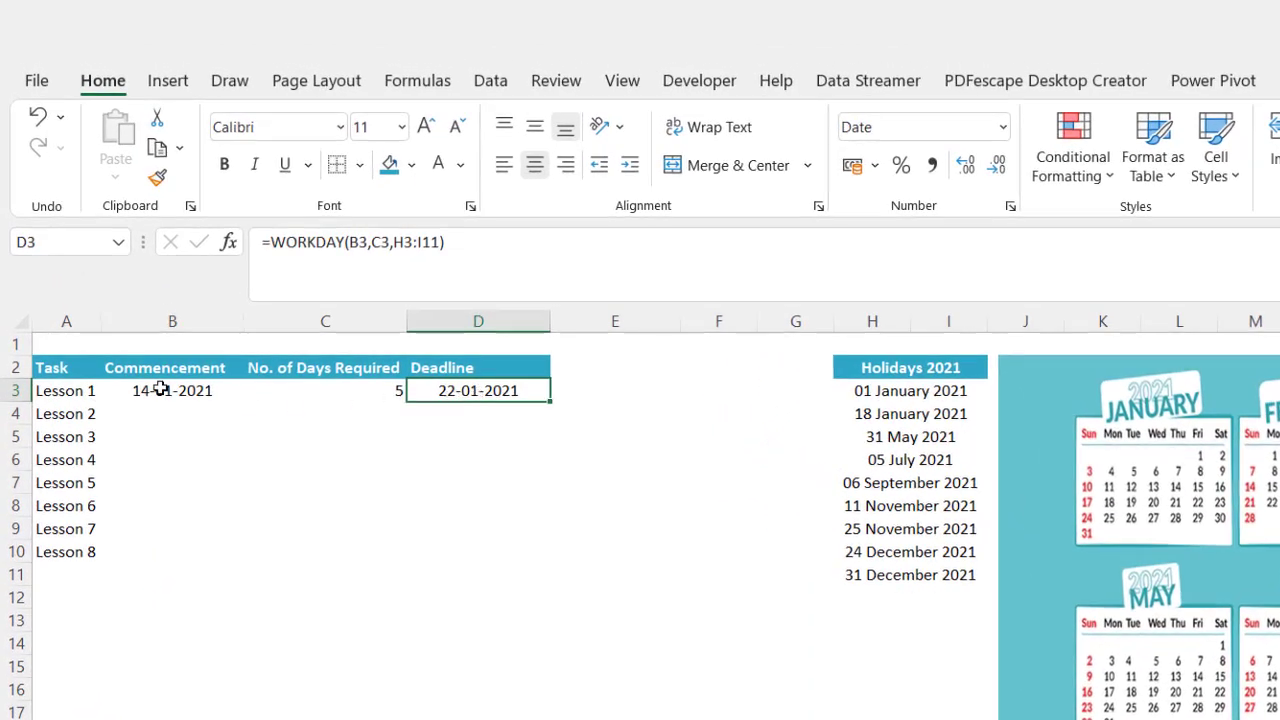
- Format B3 with the '14 March 2012' date type so it reads 14 January 2021
right_click(160, 390)
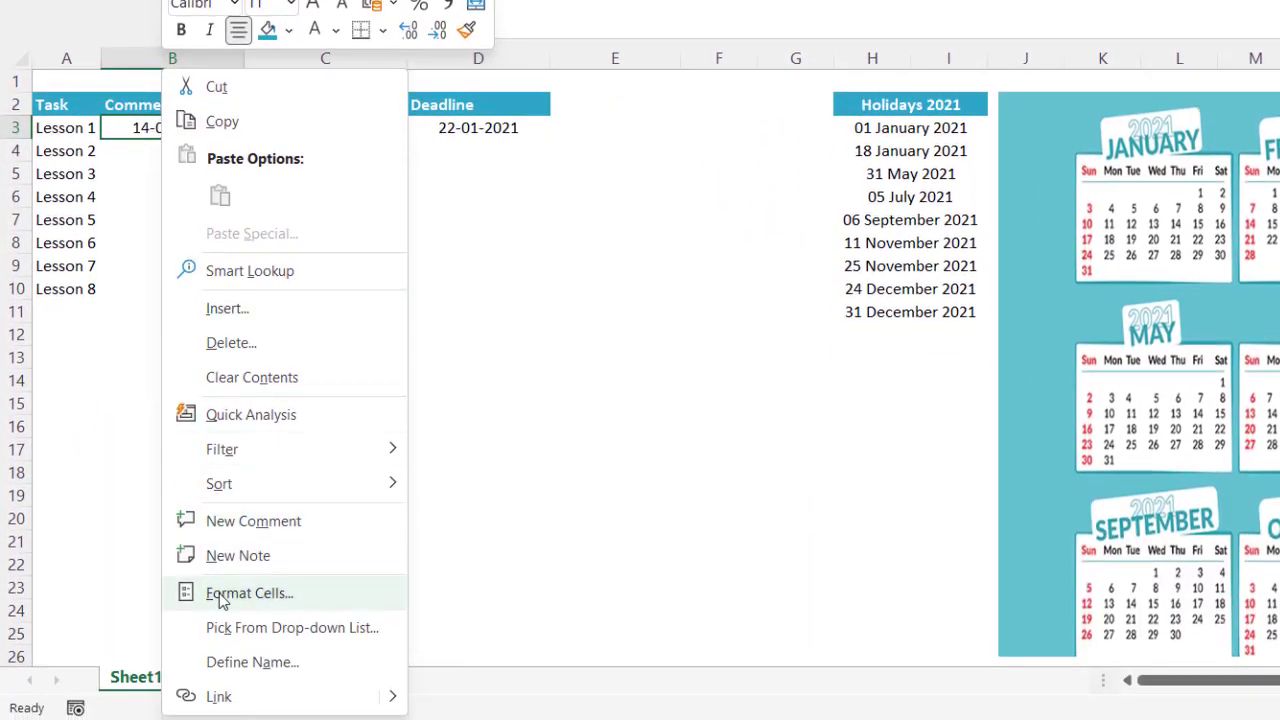
click(222, 593)
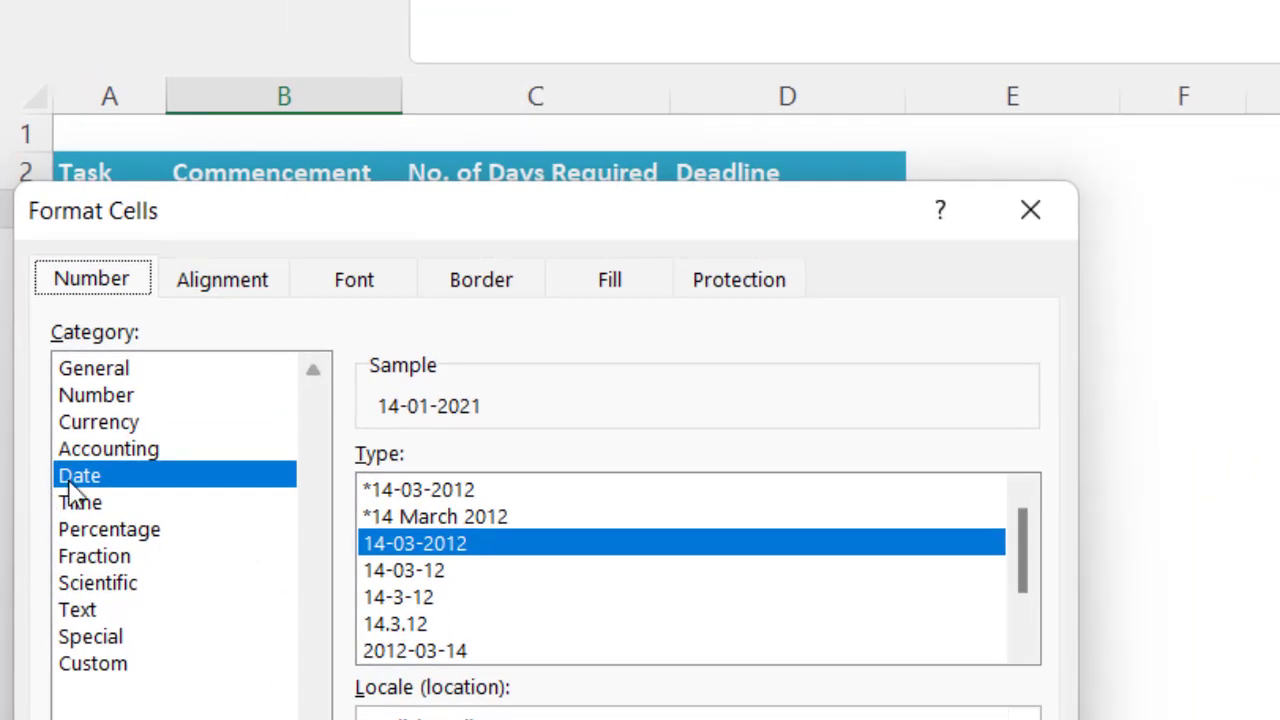
click(410, 521)
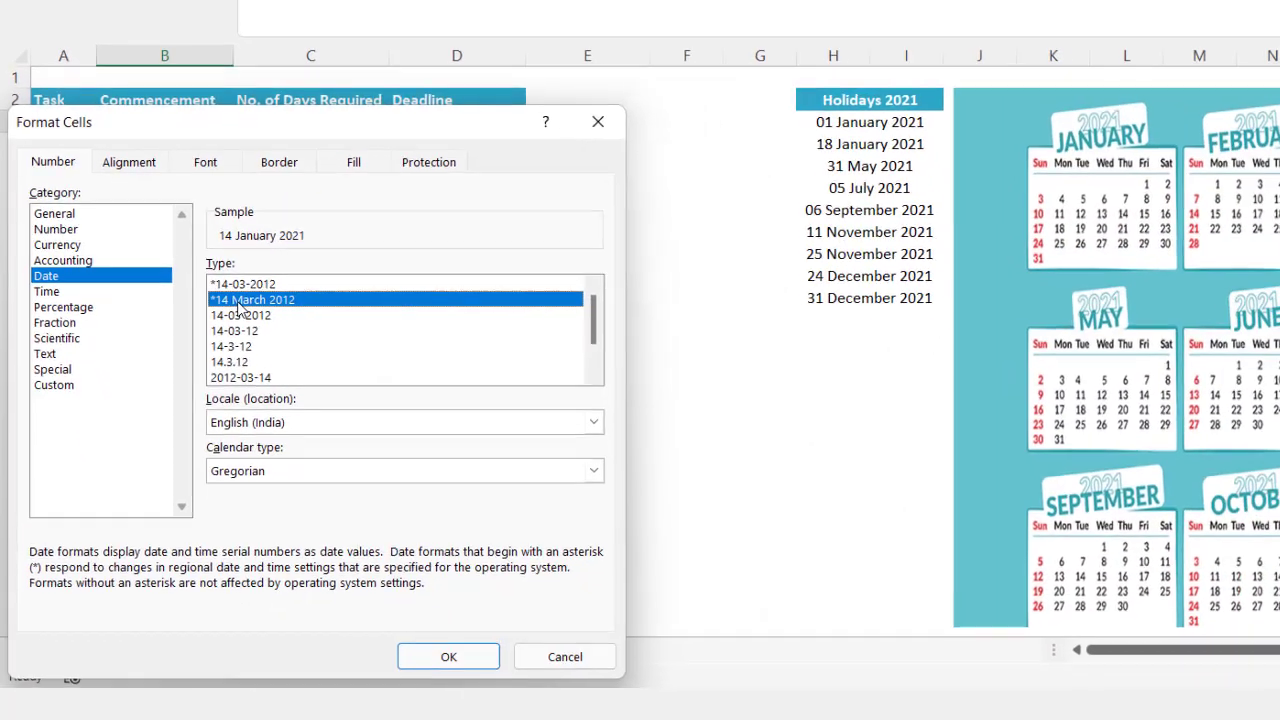
click(440, 650)
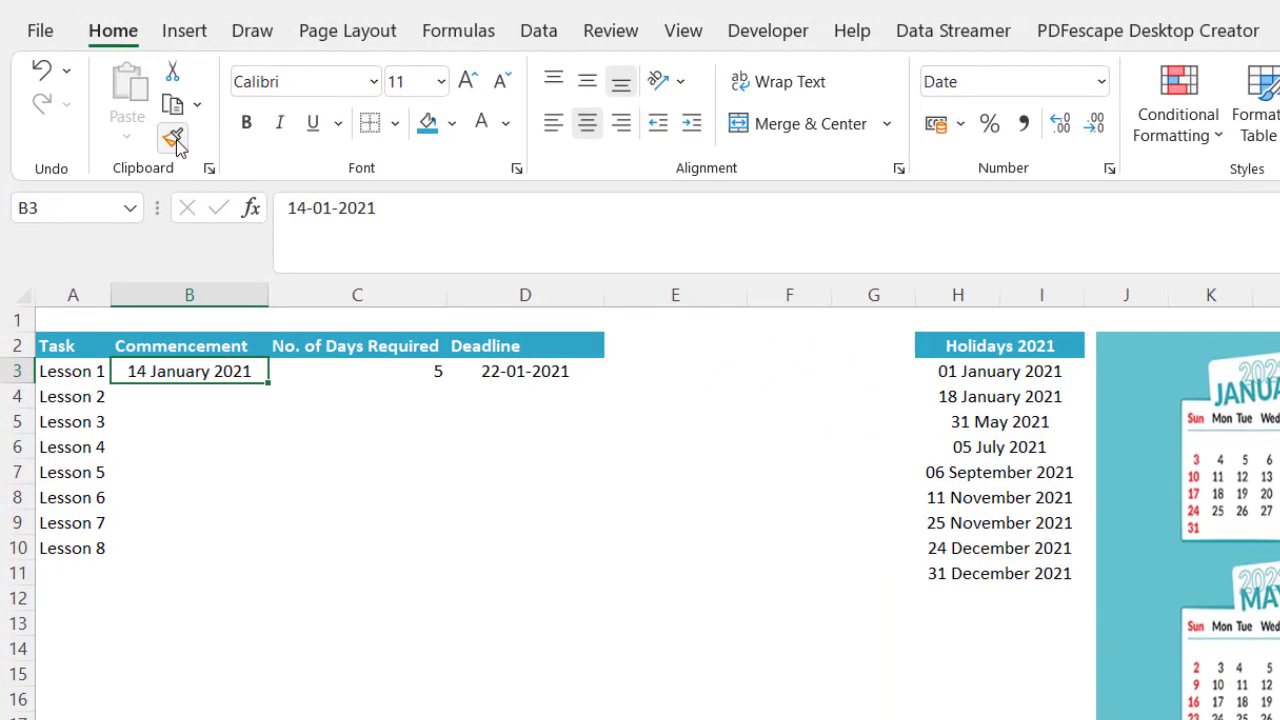
- Copy B3's long date format onto D3 with Format Painter, showing 22 January 2021
click(123, 98)
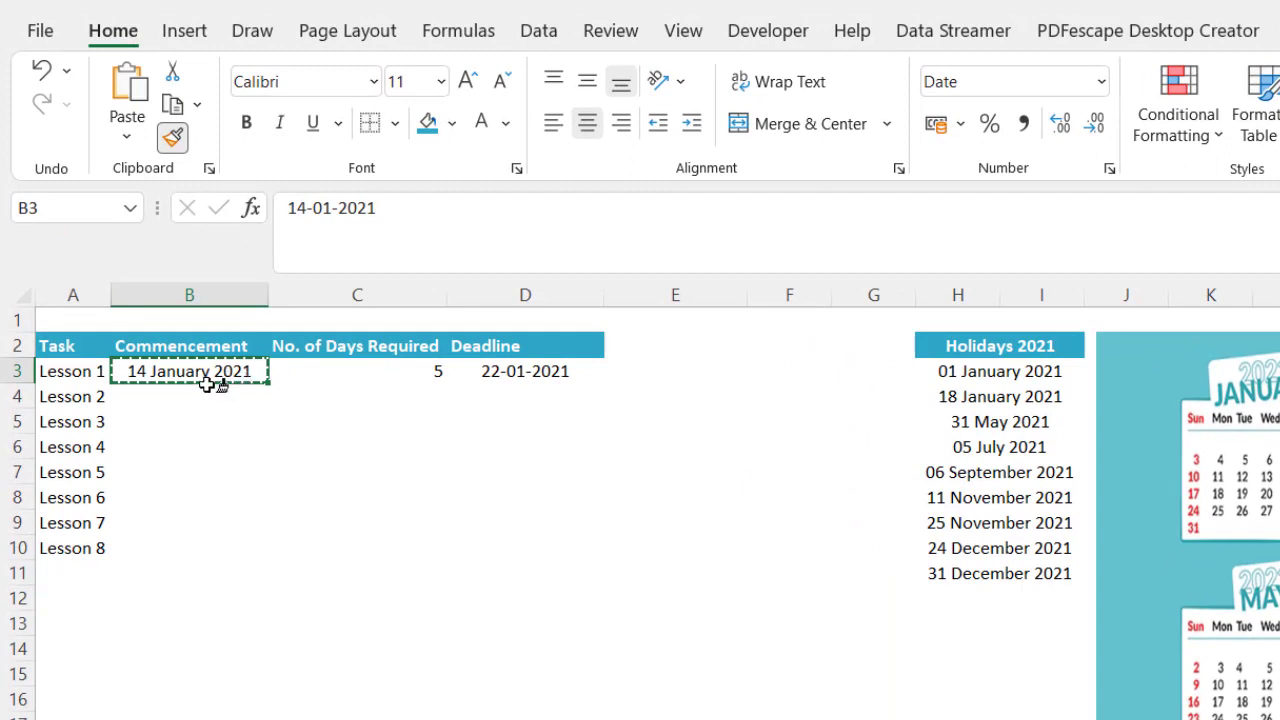
click(497, 372)
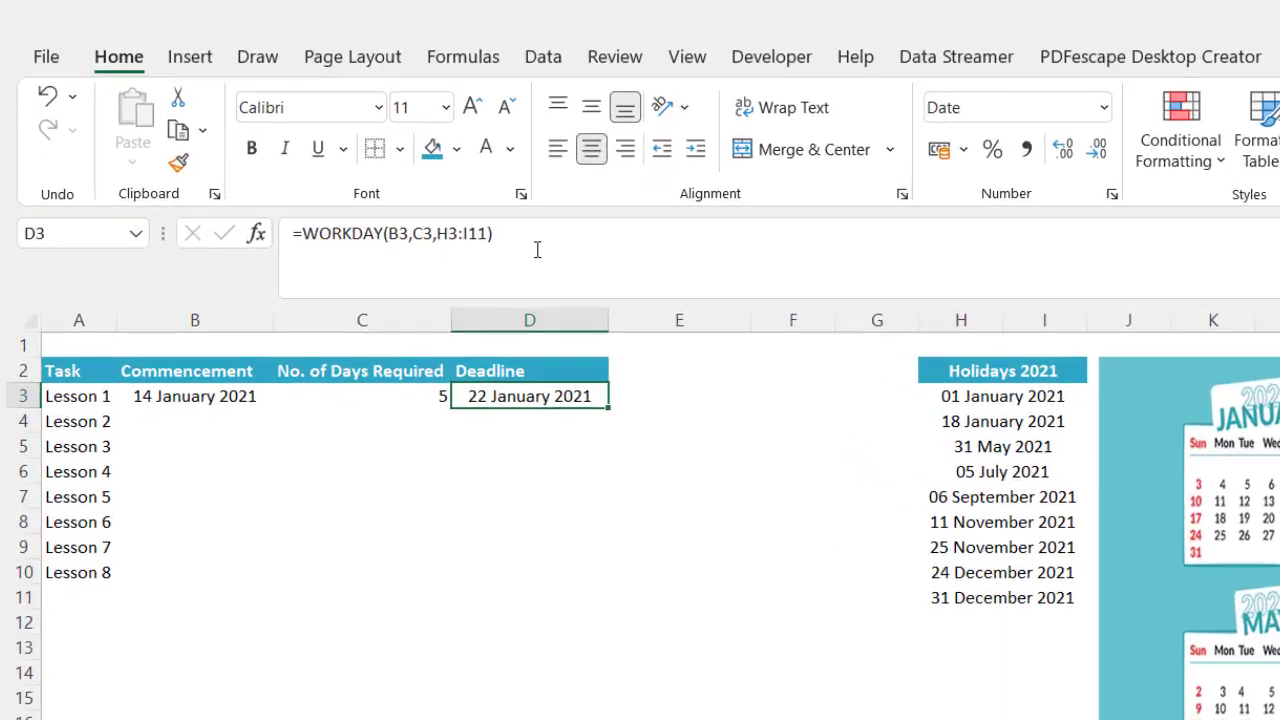
- Append -1 to D3's formula, making it =WORKDAY(B3,C3,H3:I11)-1 (21 January 2021)
click(447, 228)
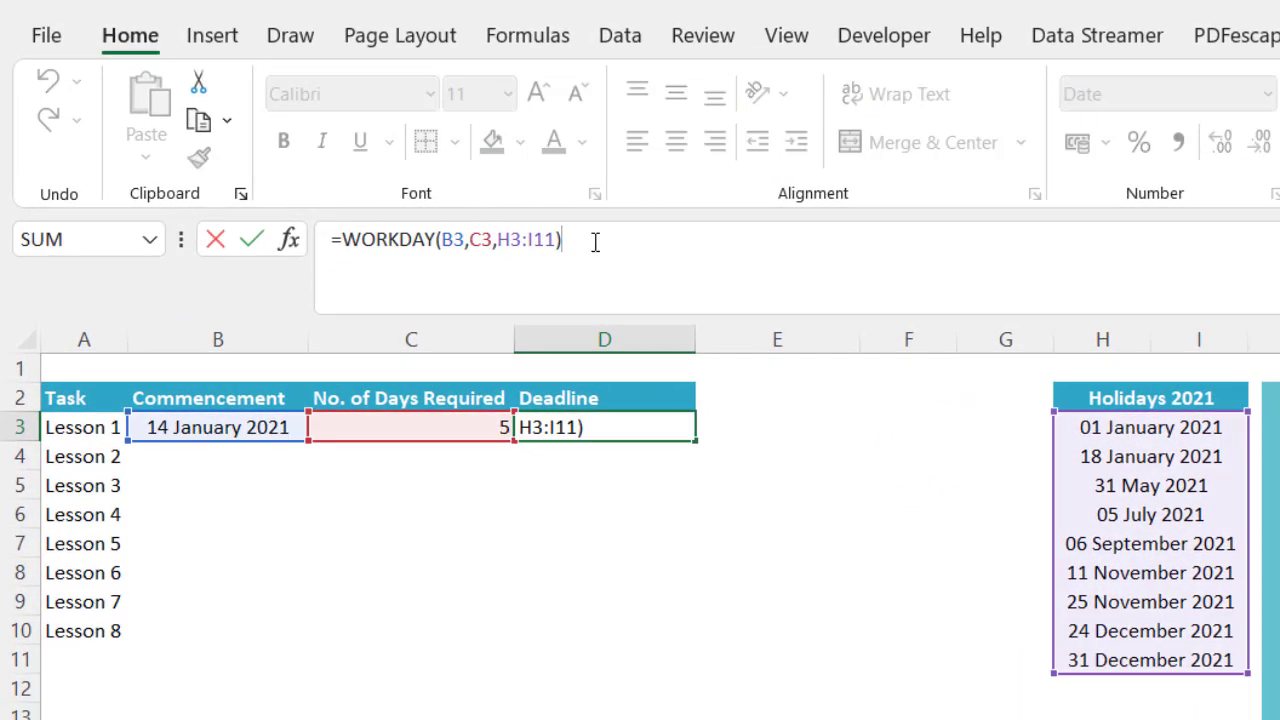
text(-1)
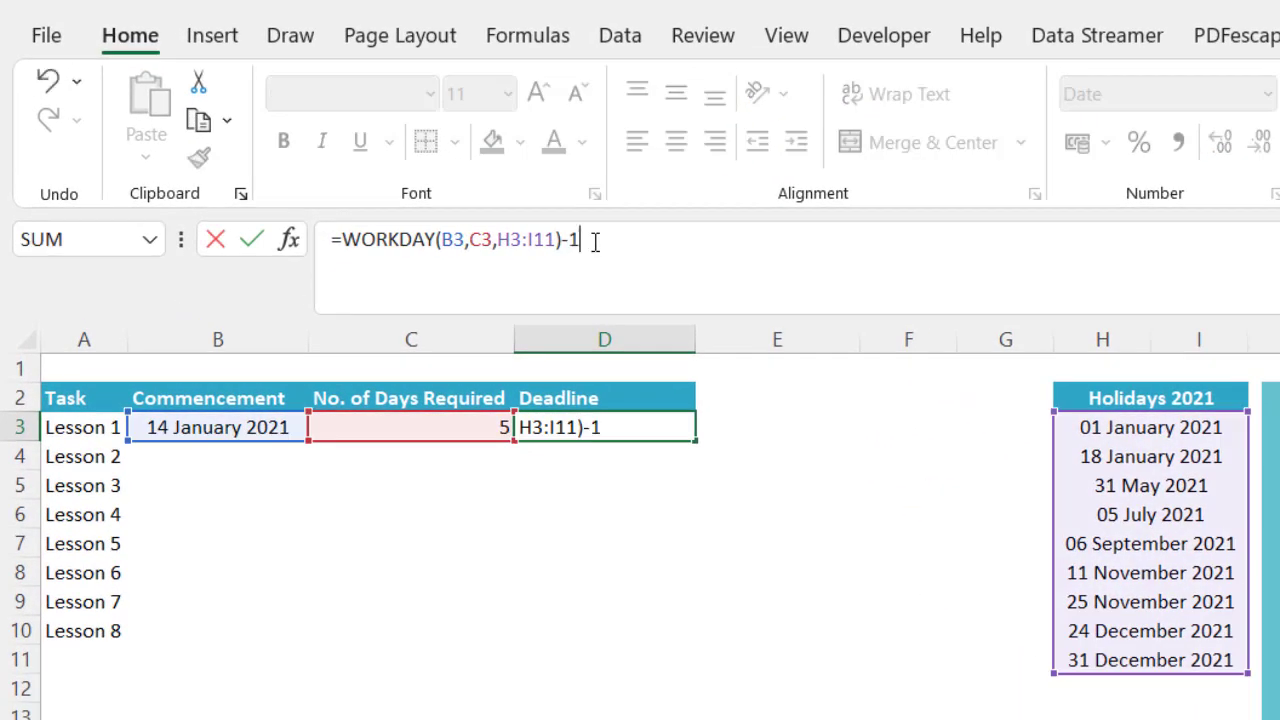
key(Return)
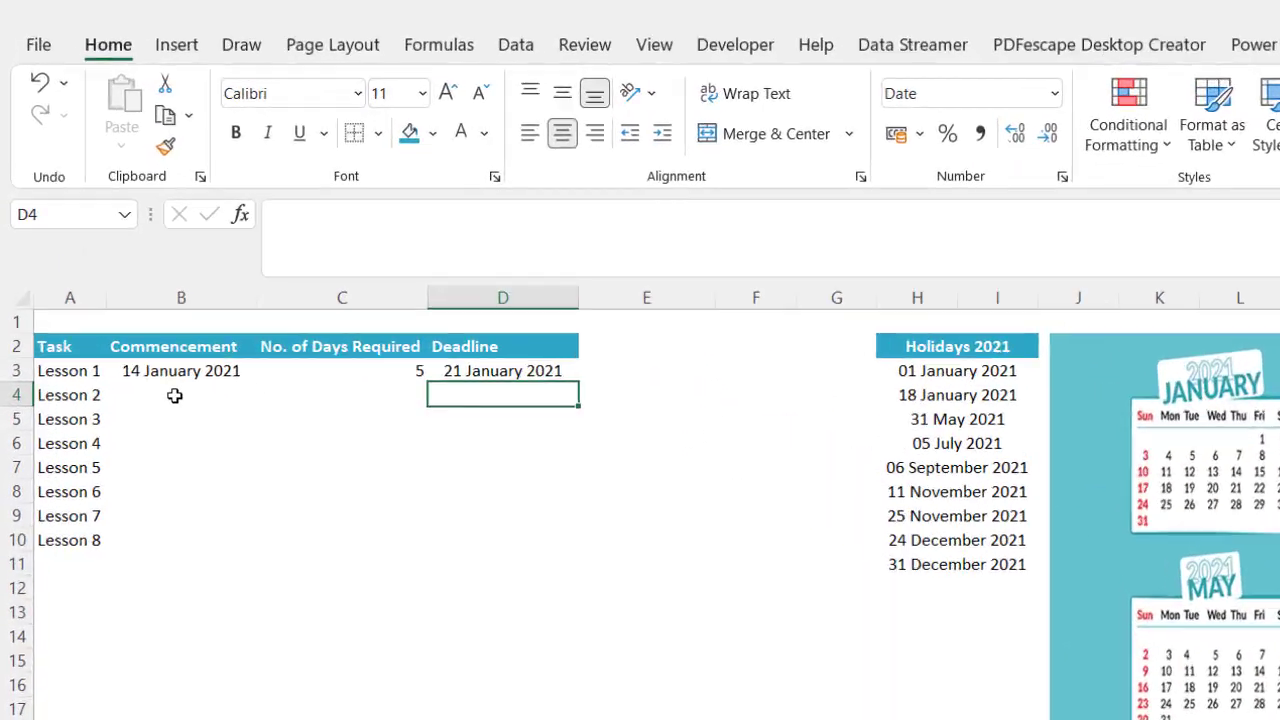
click(114, 291)
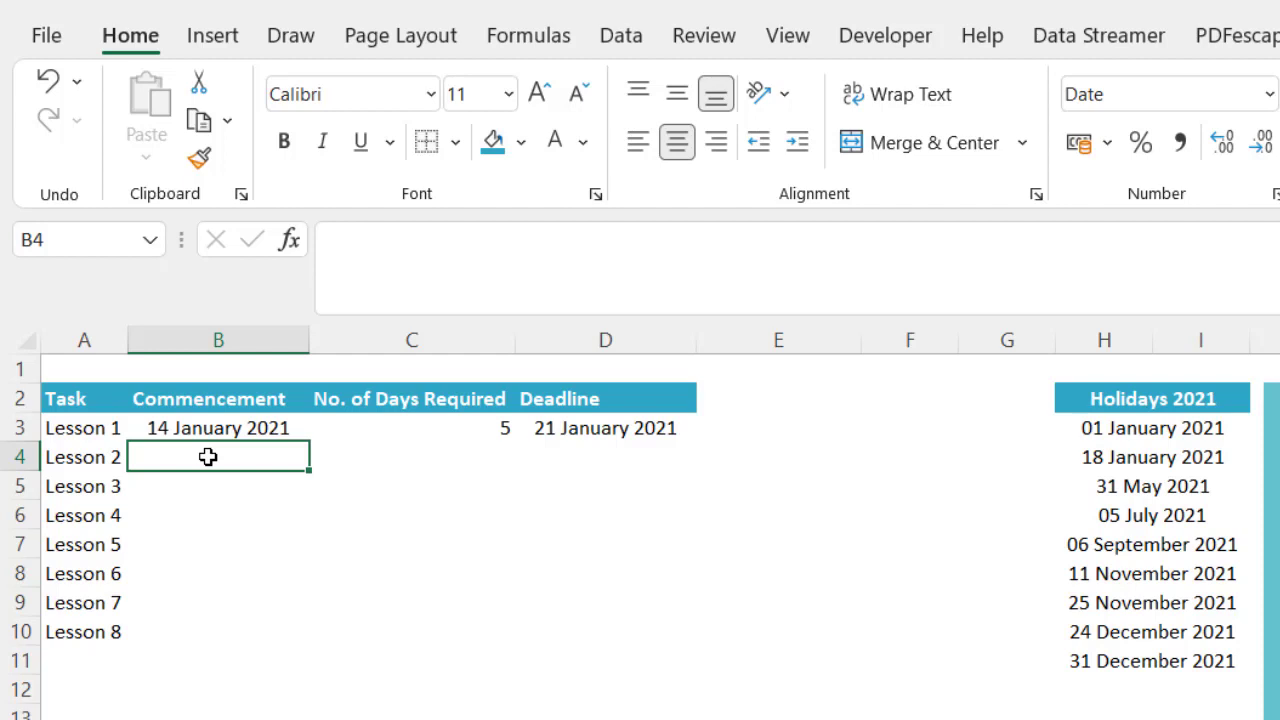
- Enter =D3+1 in B4 so Lesson 2 starts on 22 January 2021
text(=)
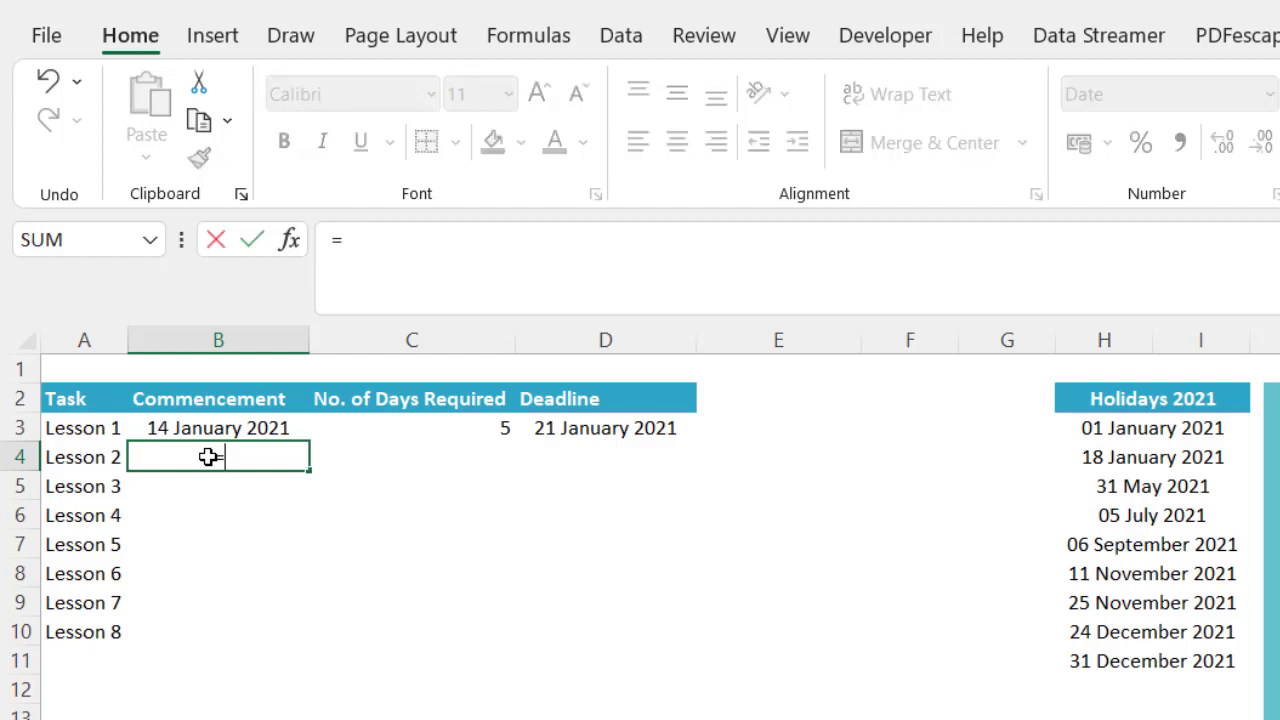
click(556, 428)
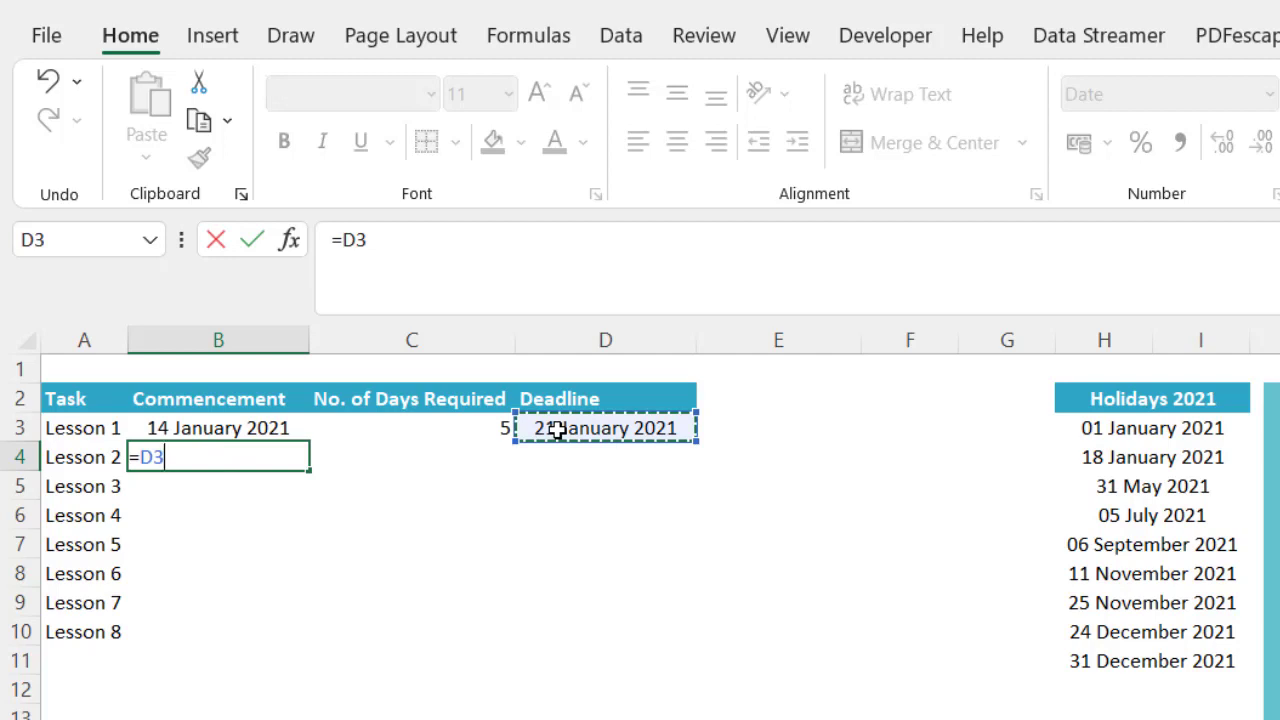
text(+1)
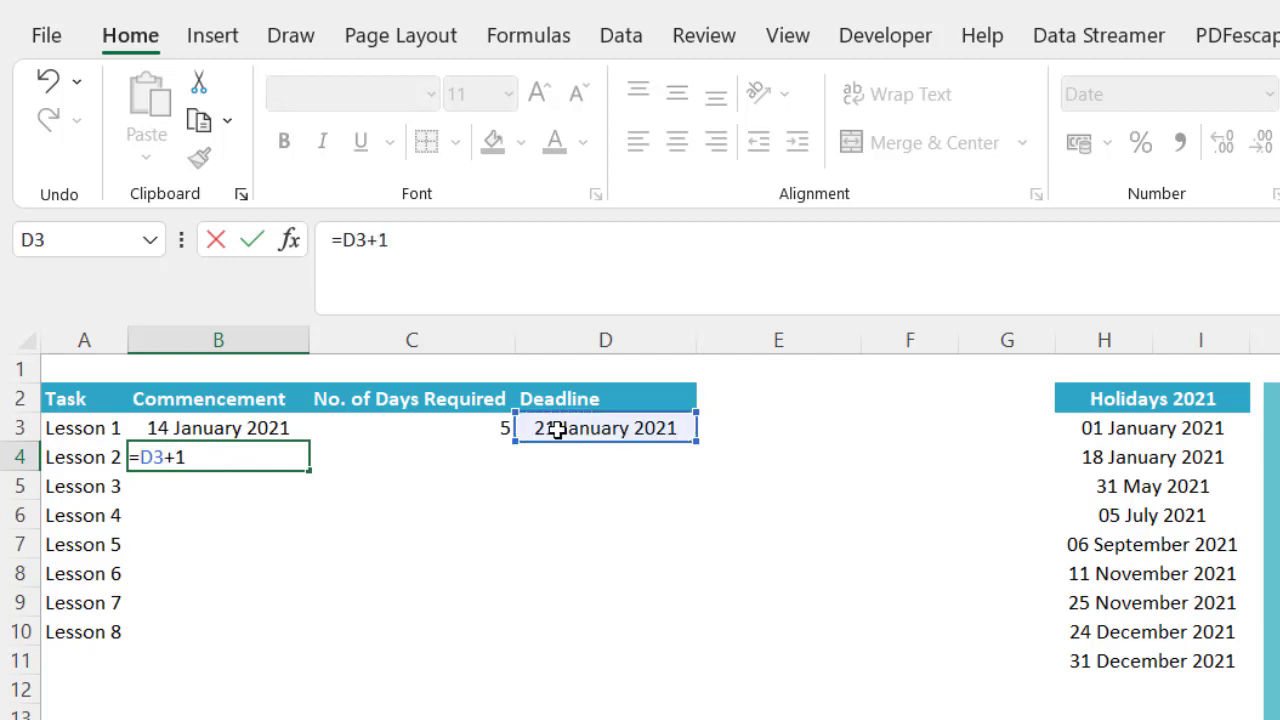
key(Return)
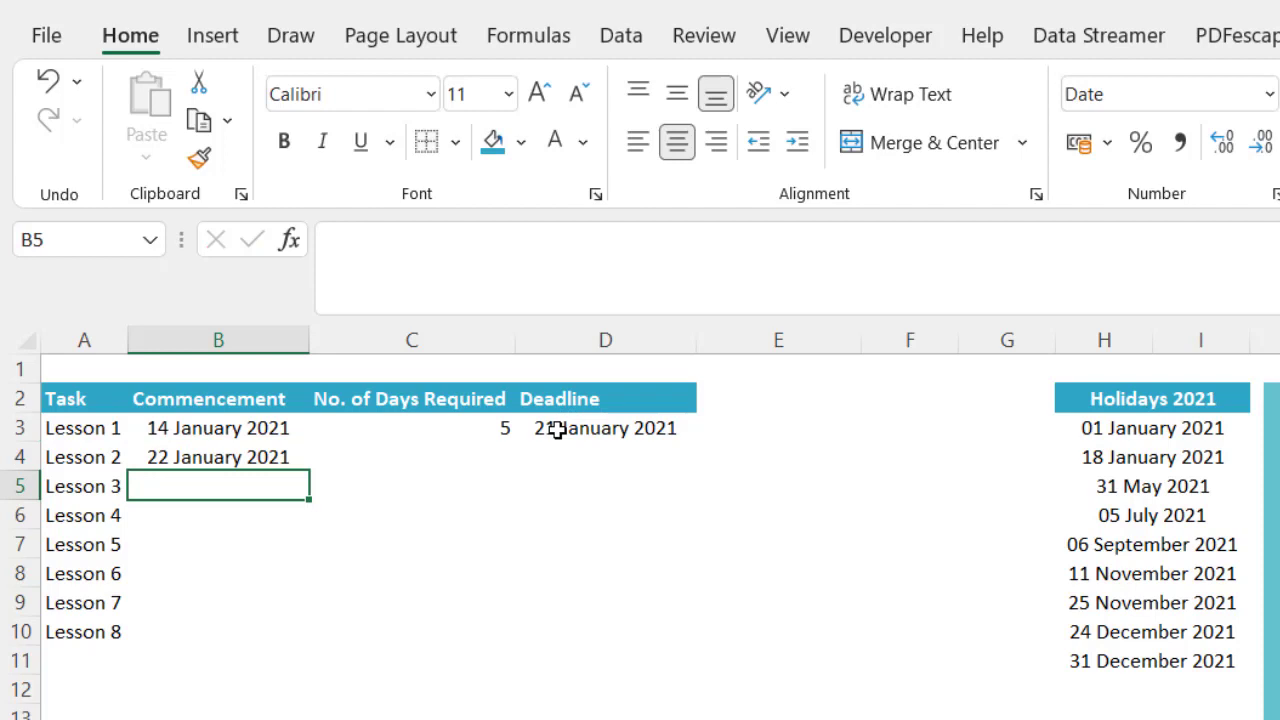
click(422, 460)
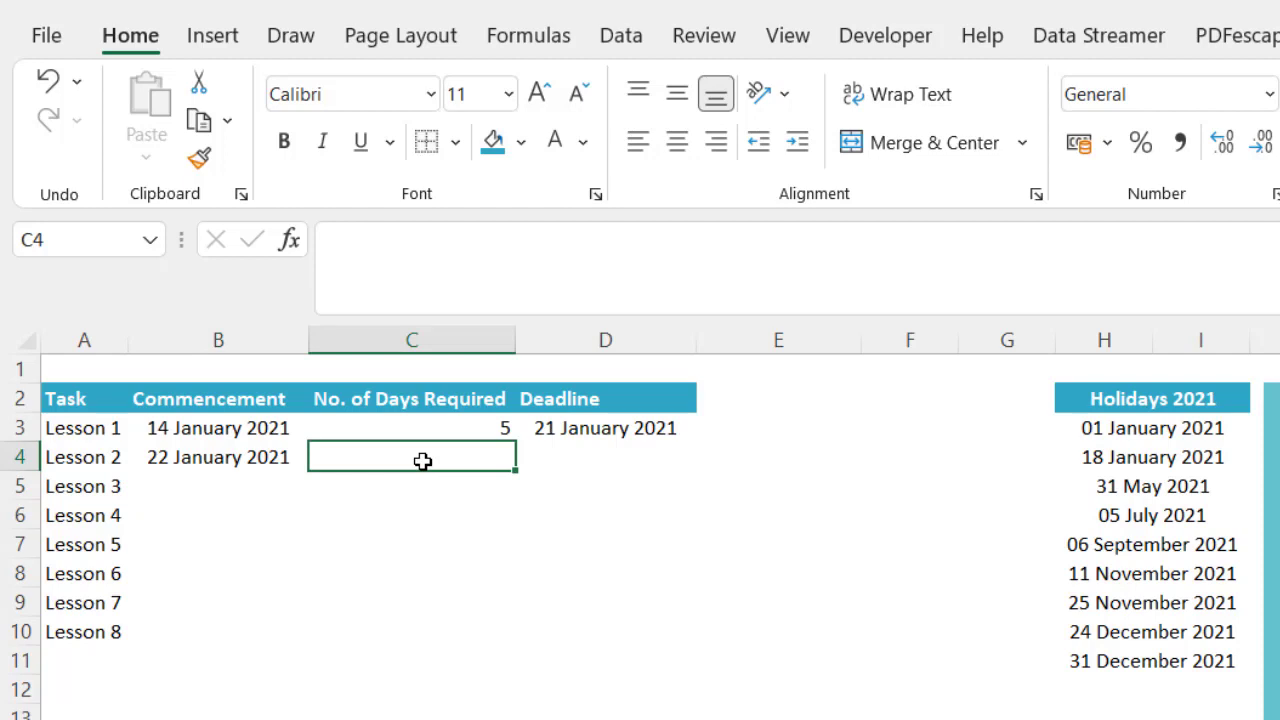
- Enter =RANDBETWEEN(15,45) in C4 for Lesson 2's days required
text(=ra)
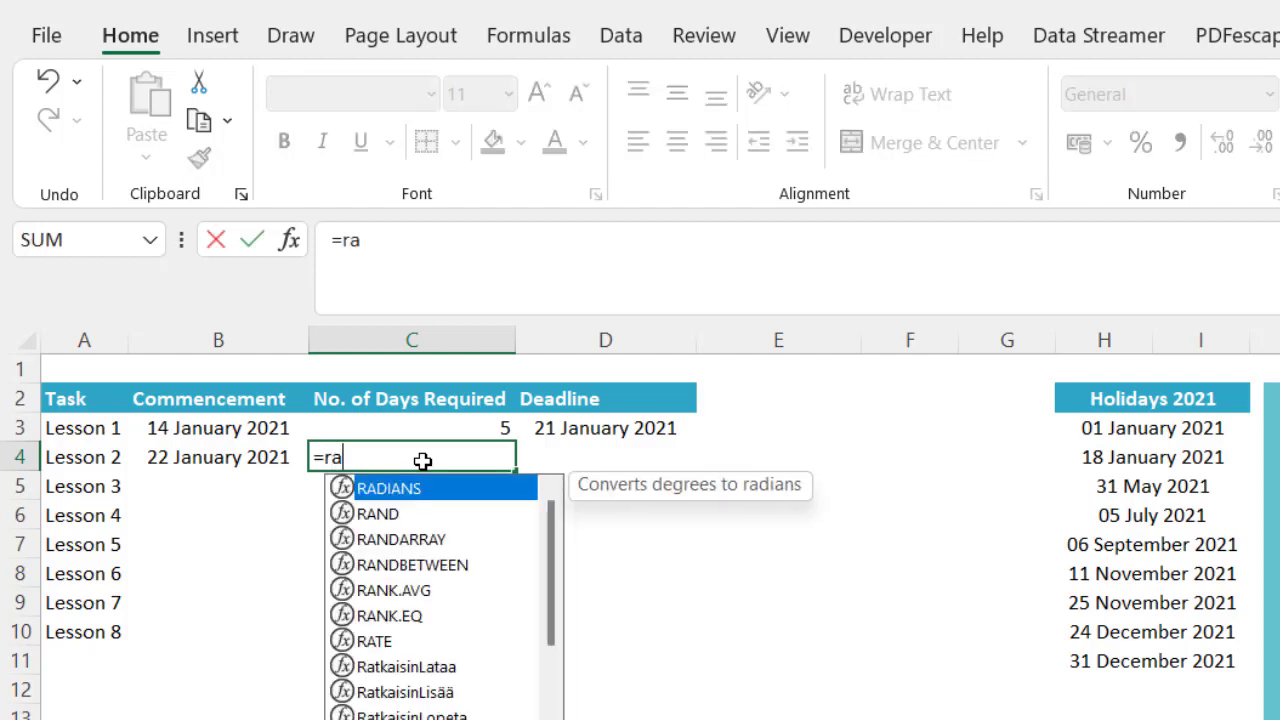
text(nd)
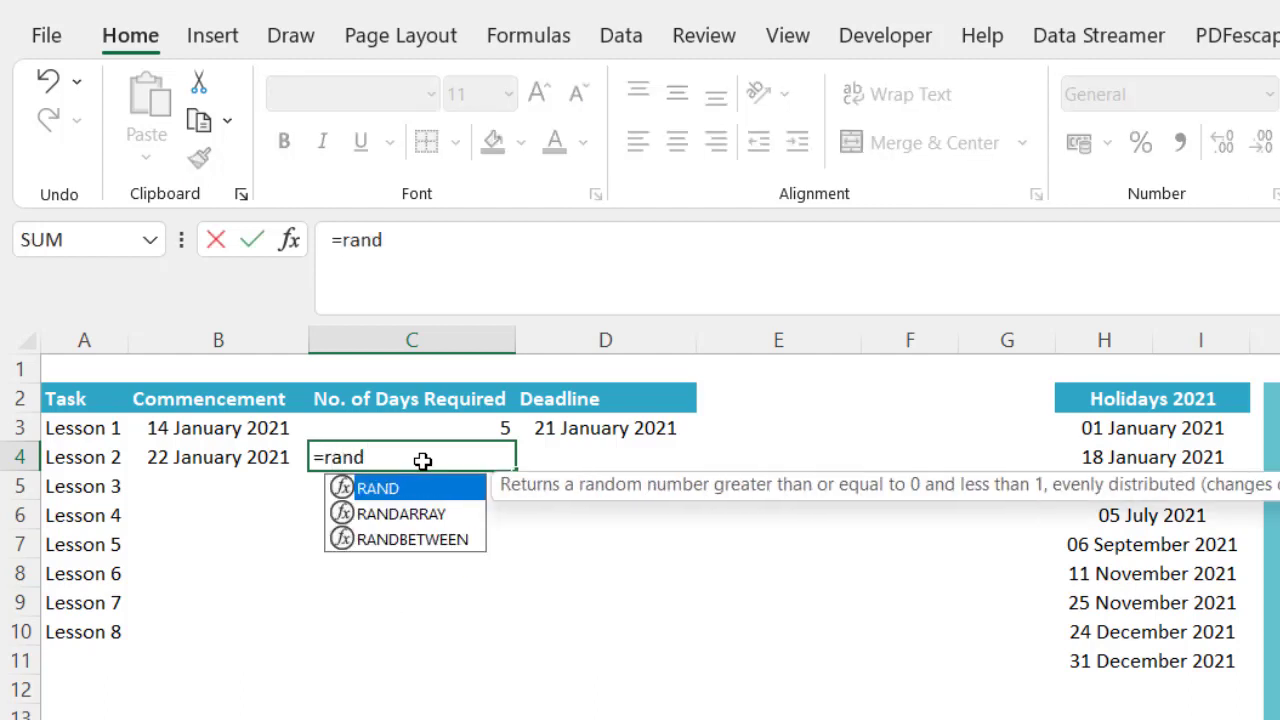
key(Down)
key(Down)
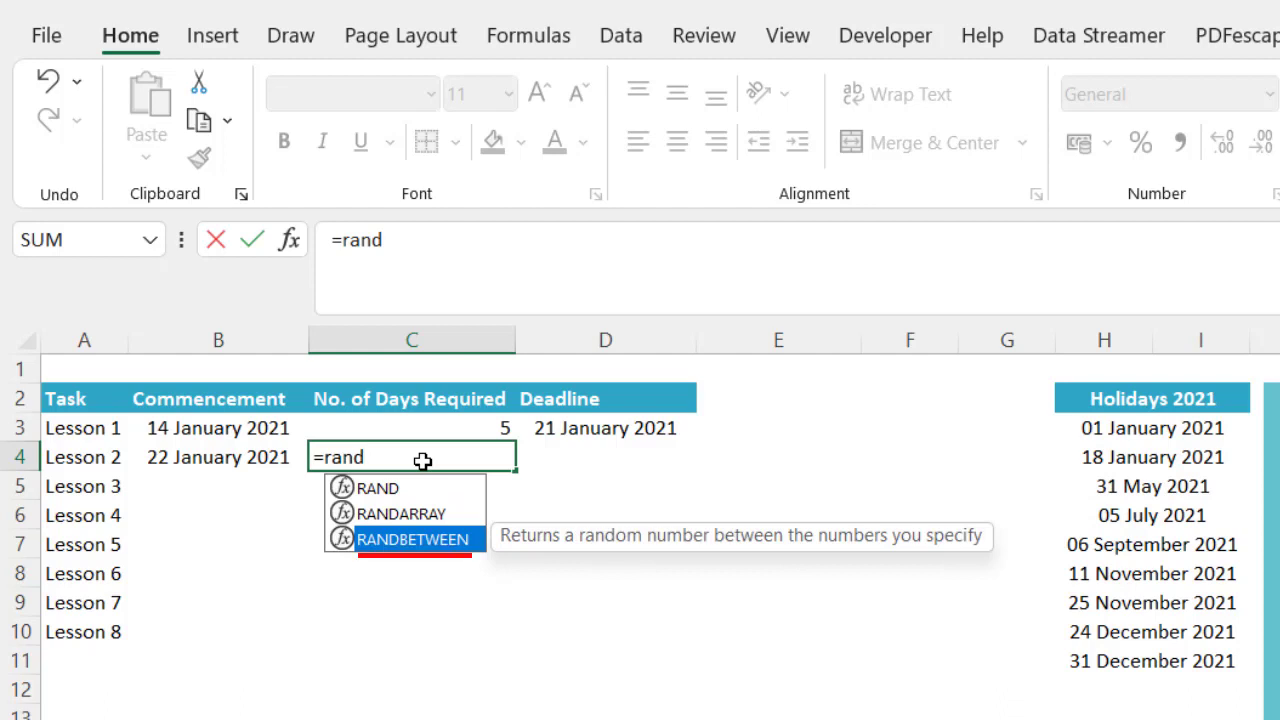
key(Tab)
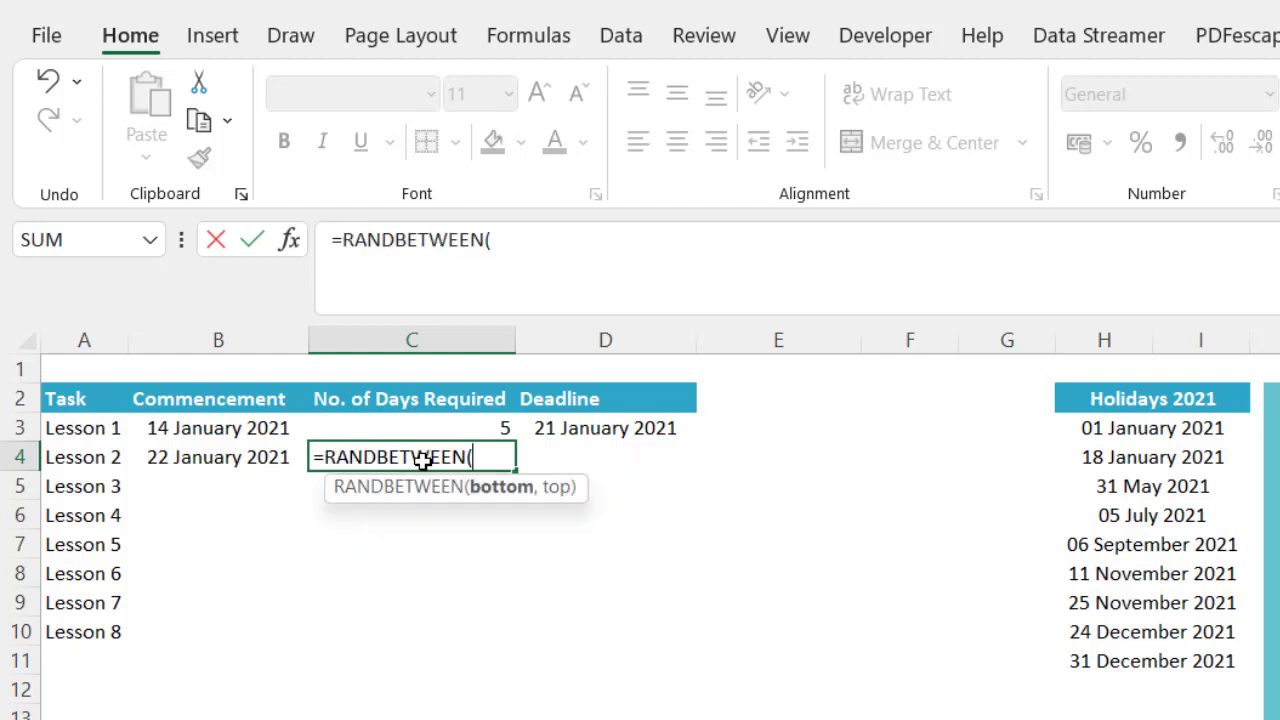
text(15,)
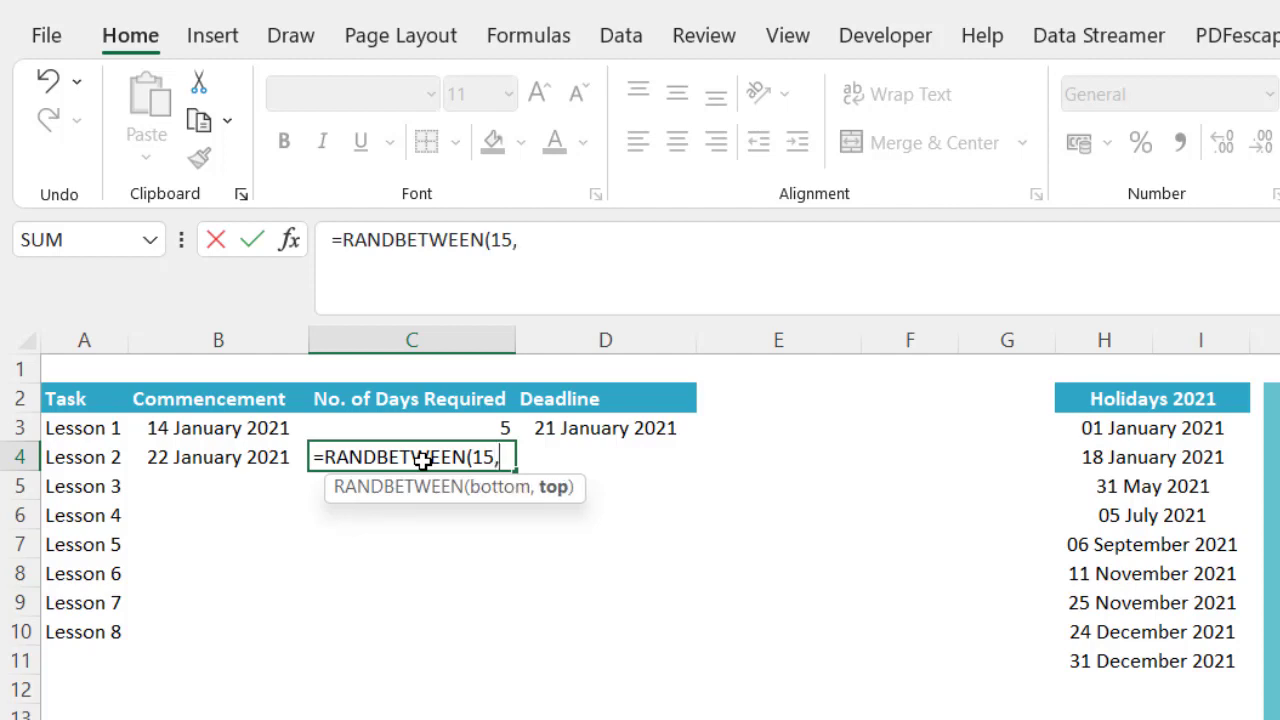
text(45))
key(Return)
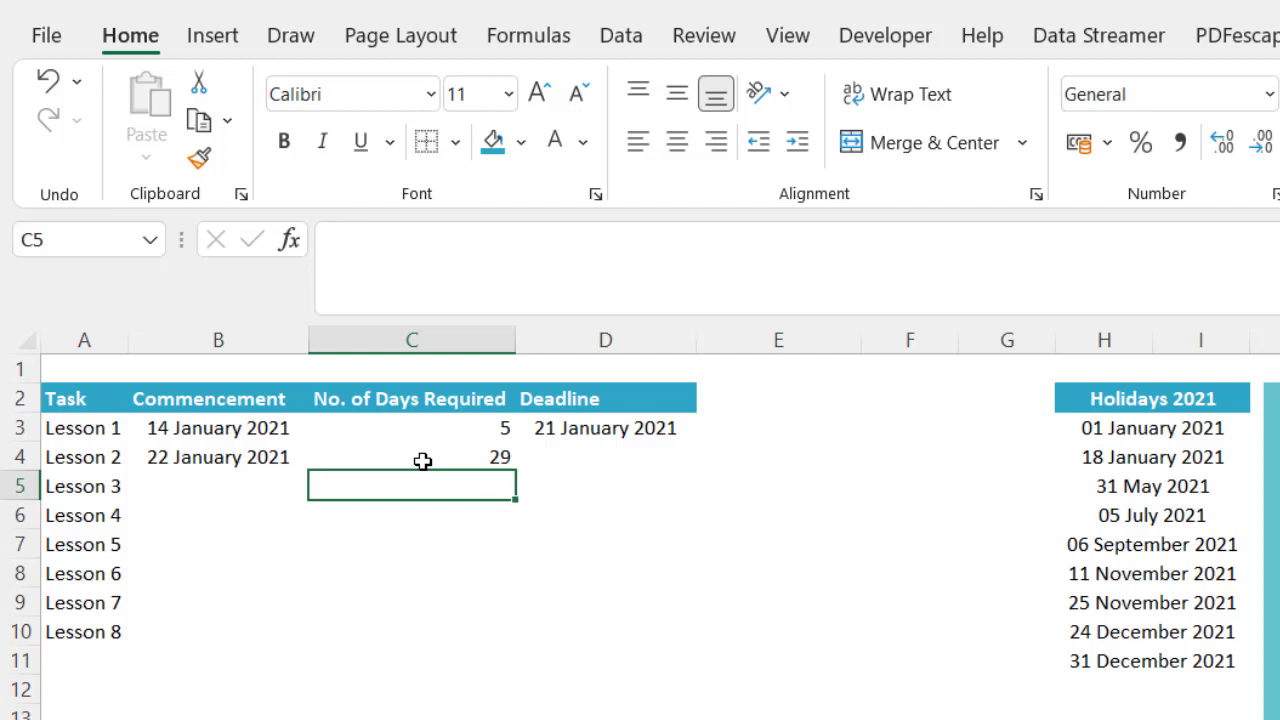
click(554, 456)
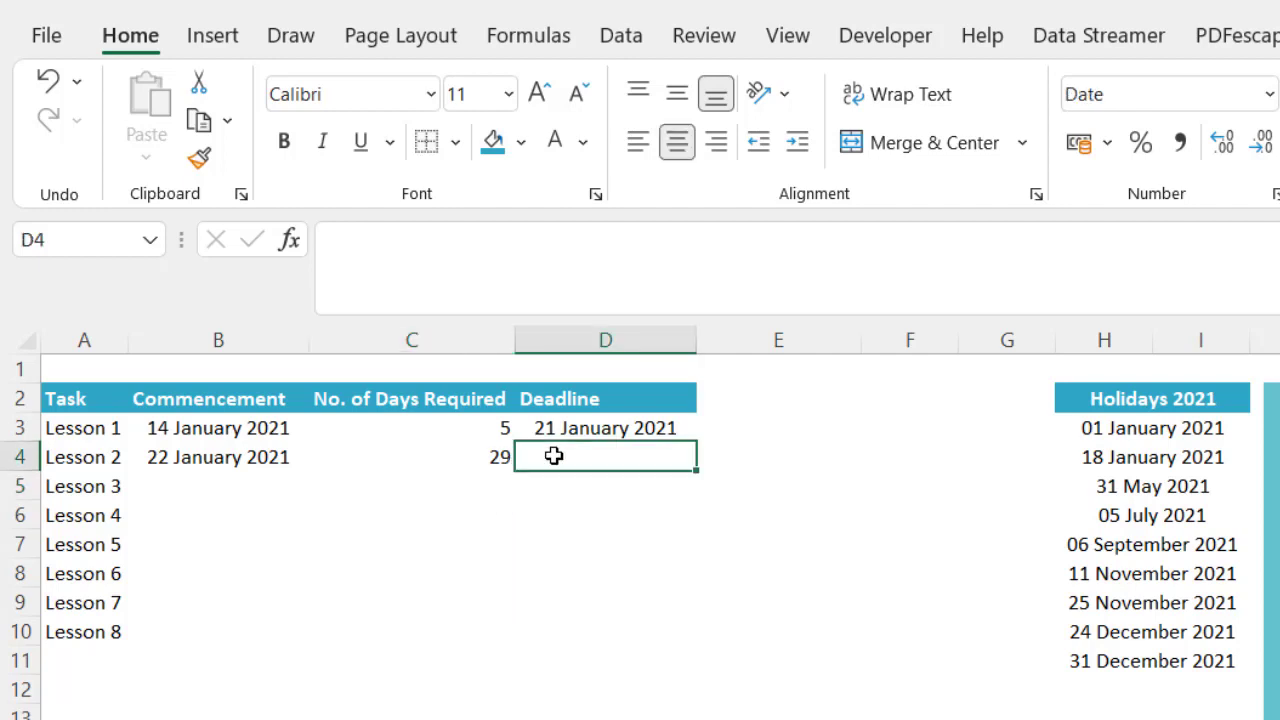
- Enter =WORKDAY(B4,C4,H3:I11)-1 in D4, giving Lesson 2's deadline of 02 March 2021
text(=wo)
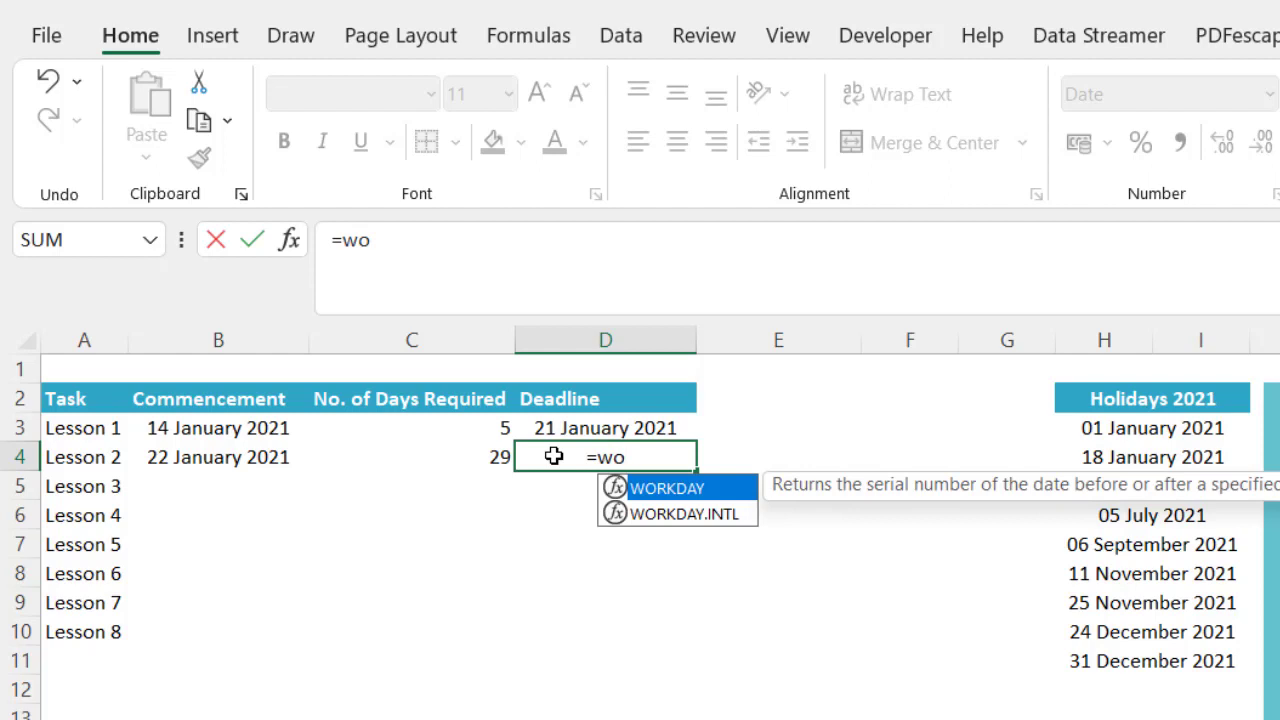
key(Tab)
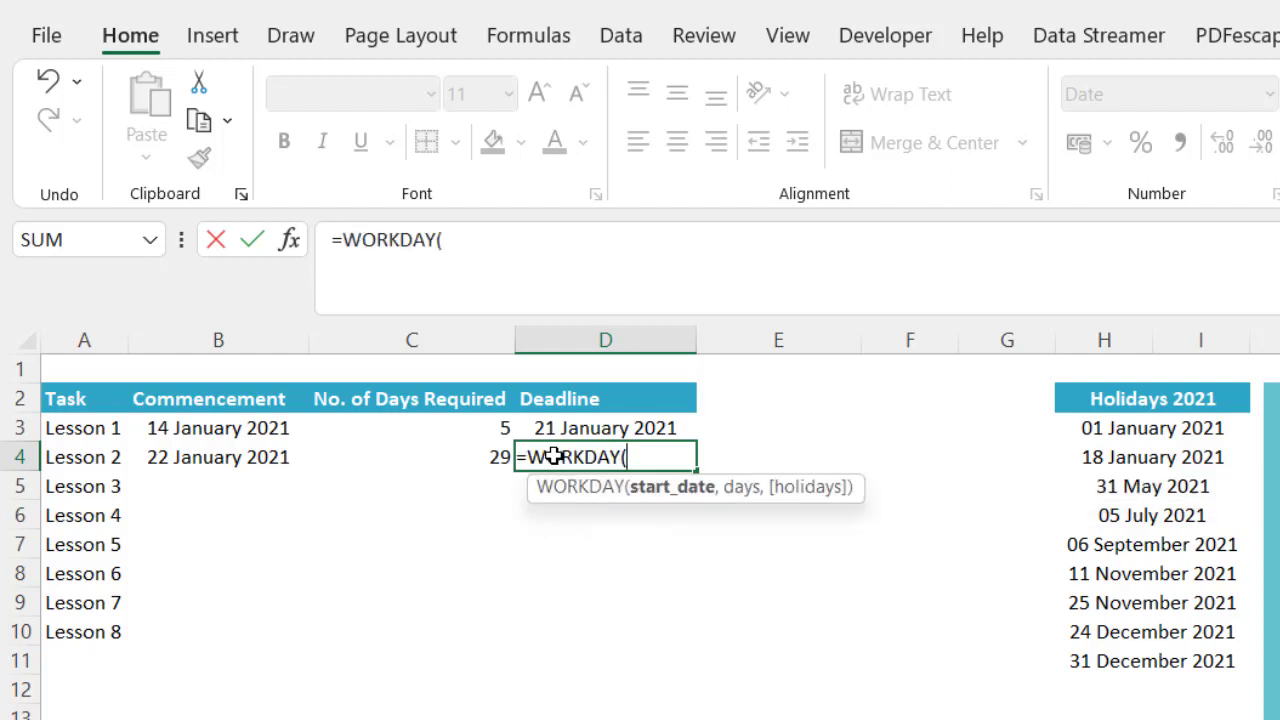
click(226, 459)
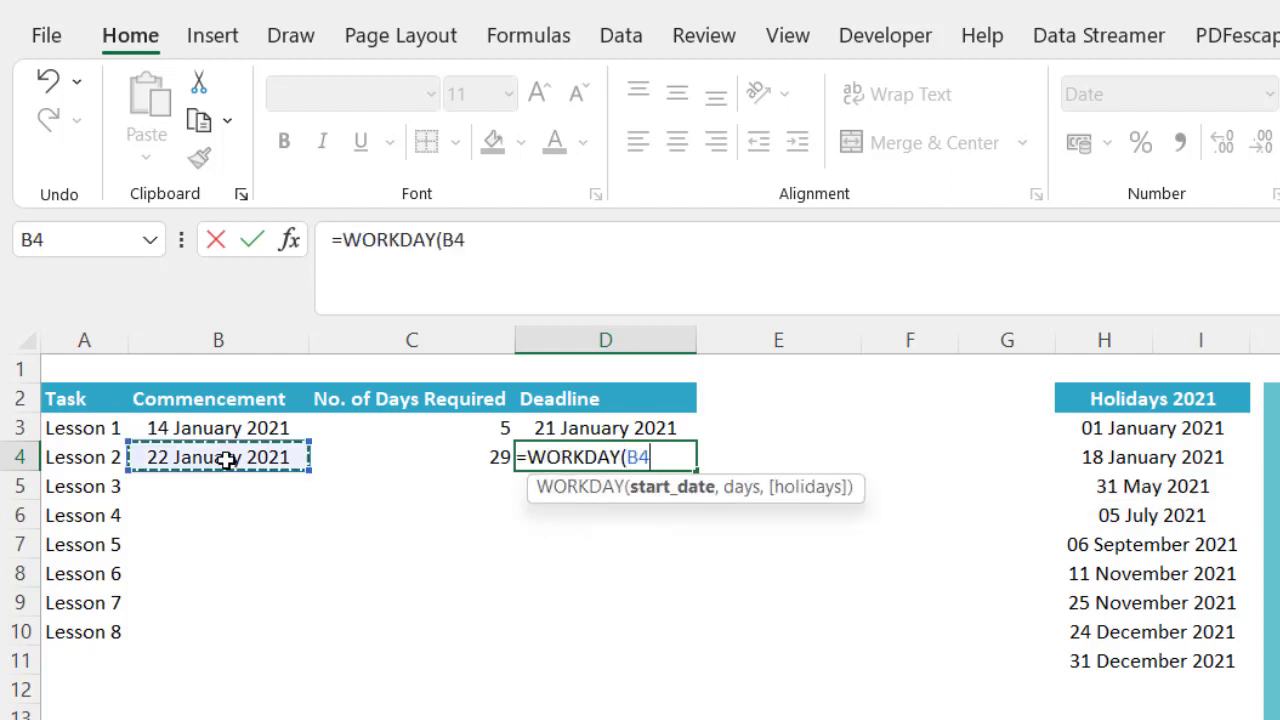
text(,)
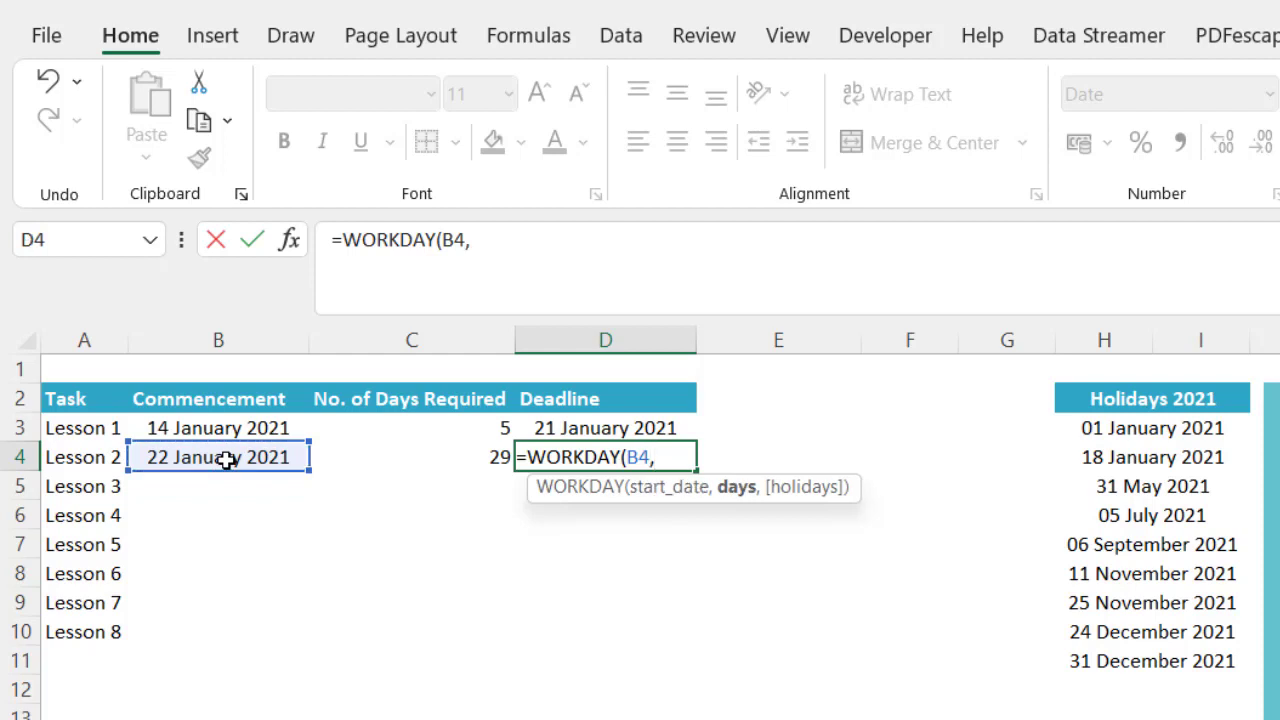
click(457, 459)
text(,)
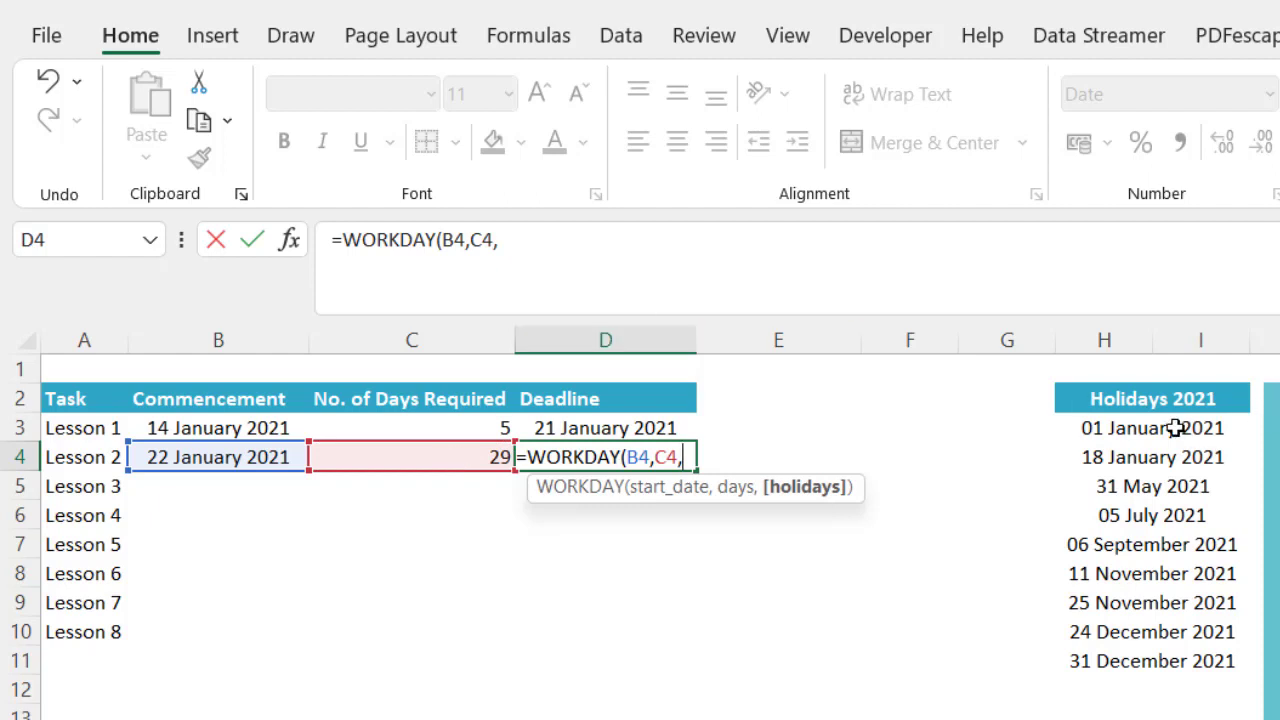
drag(1181, 428, 1192, 652)
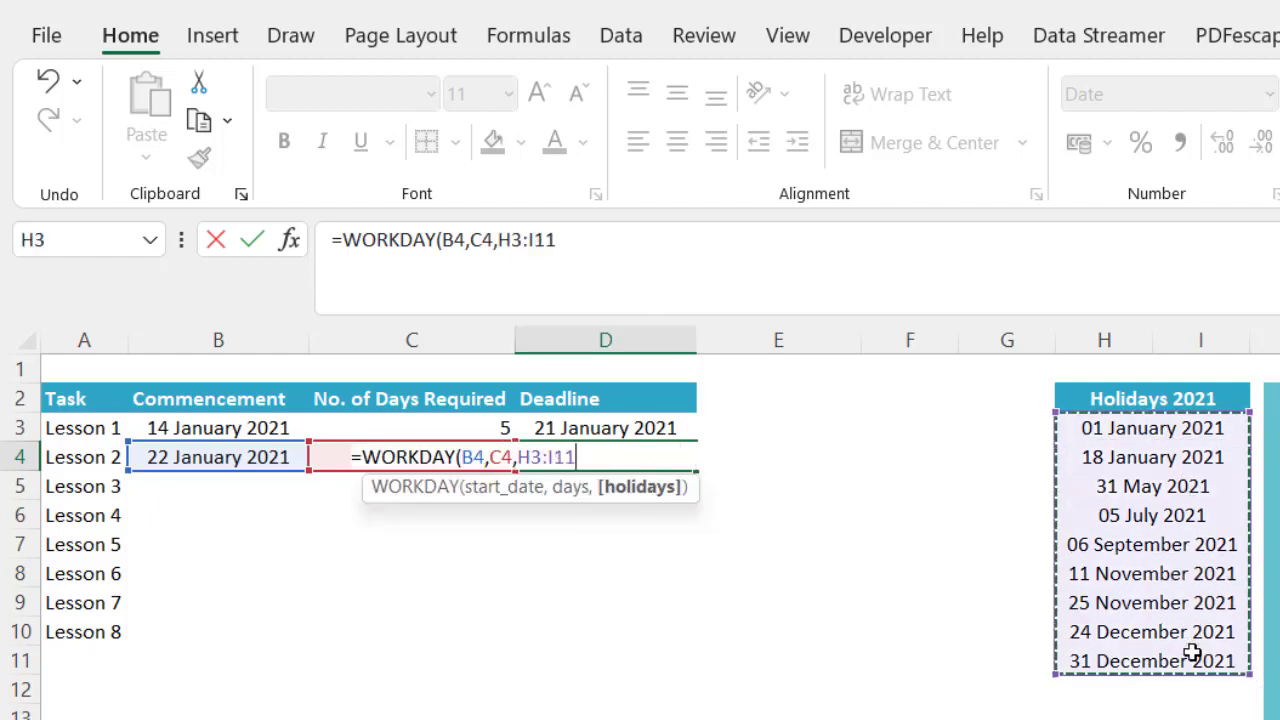
text())
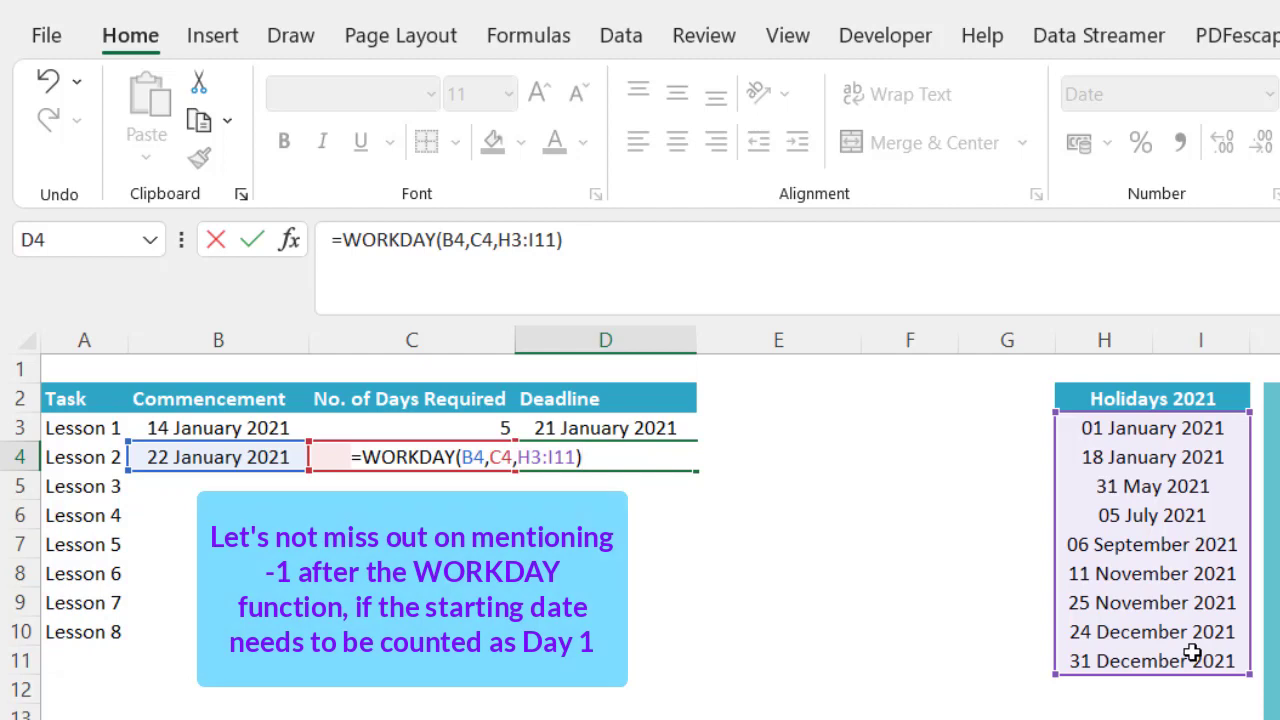
text(-1)
key(Return)
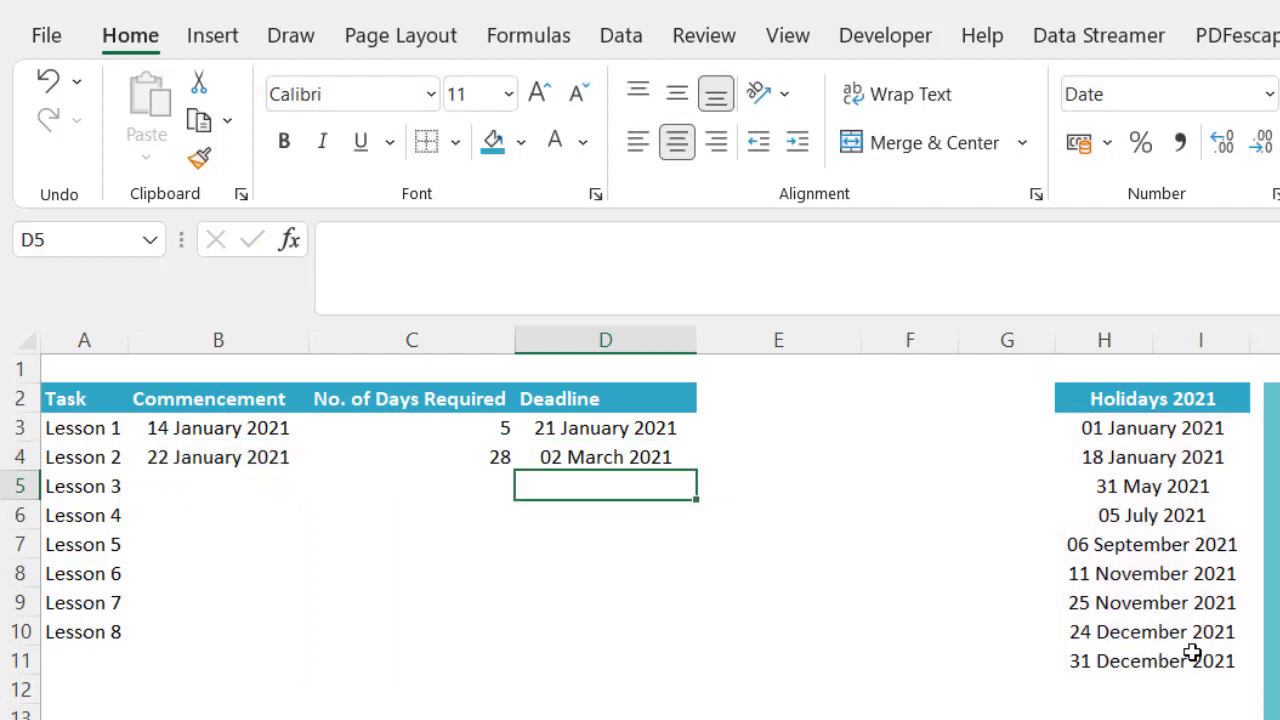
- Copy C4 and paste it back as a value, fixing Lesson 2's days at 33
click(460, 458)
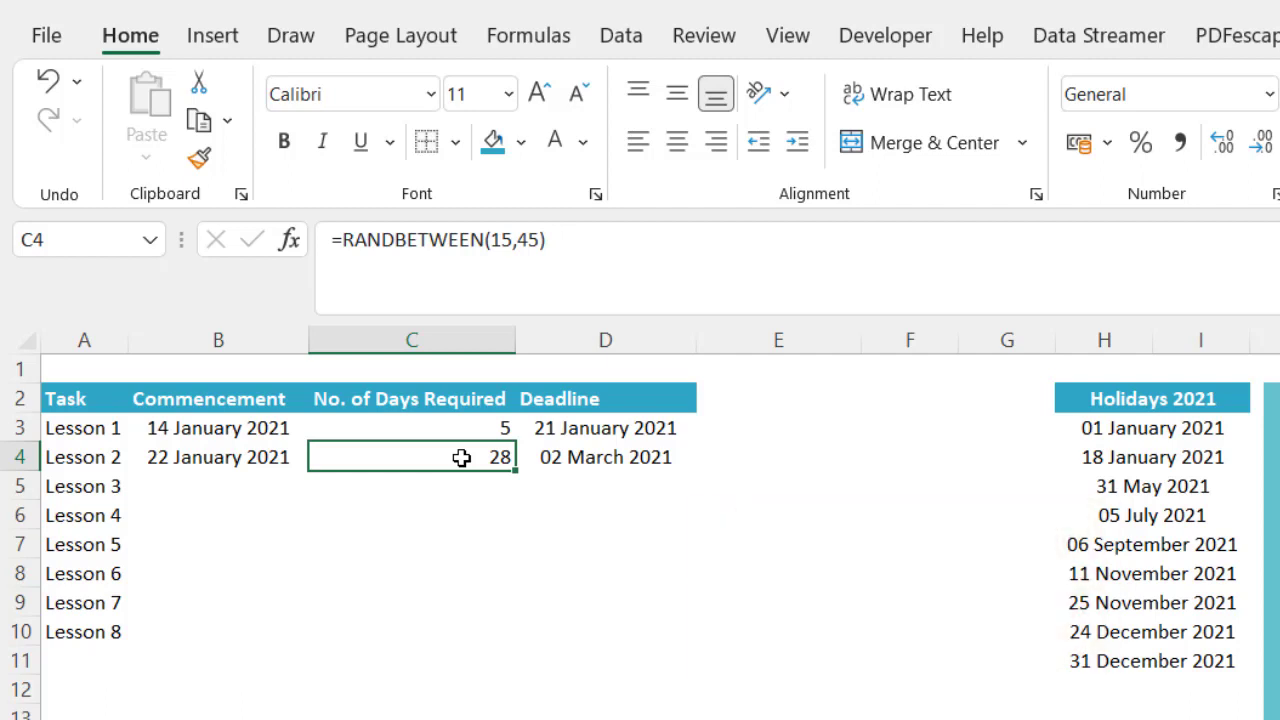
key(ctrl+c)
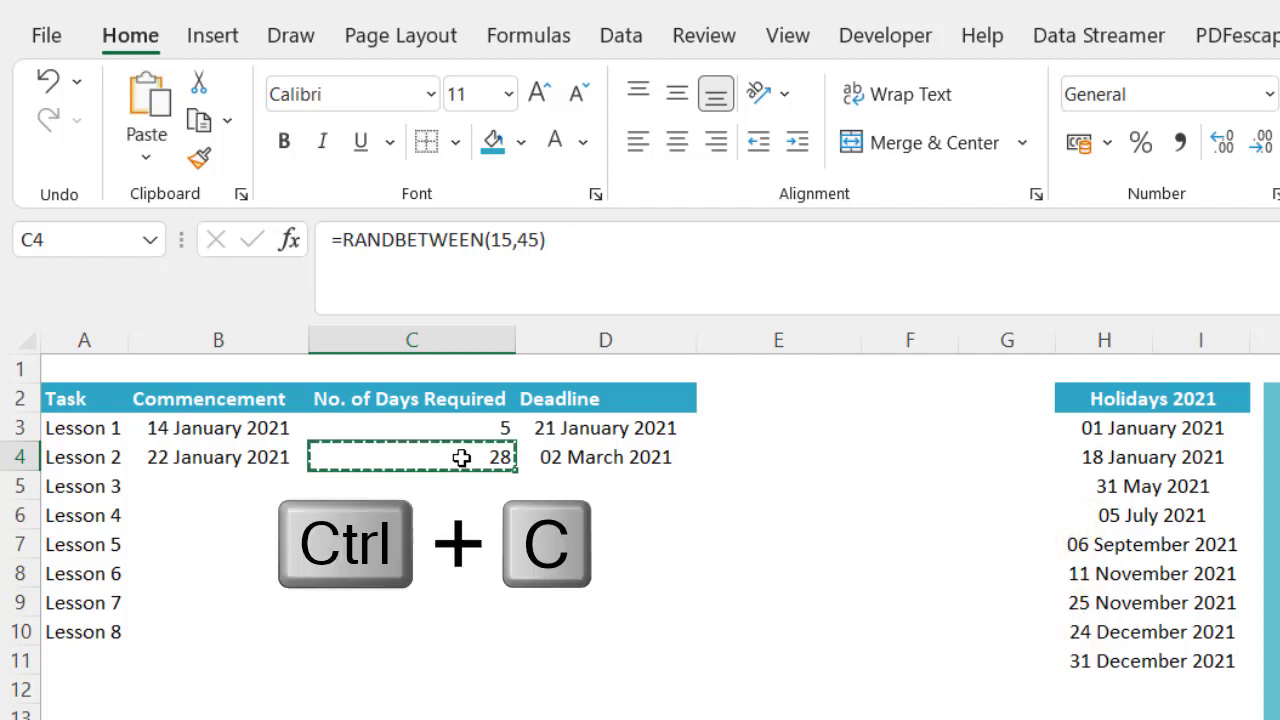
right_click(461, 457)
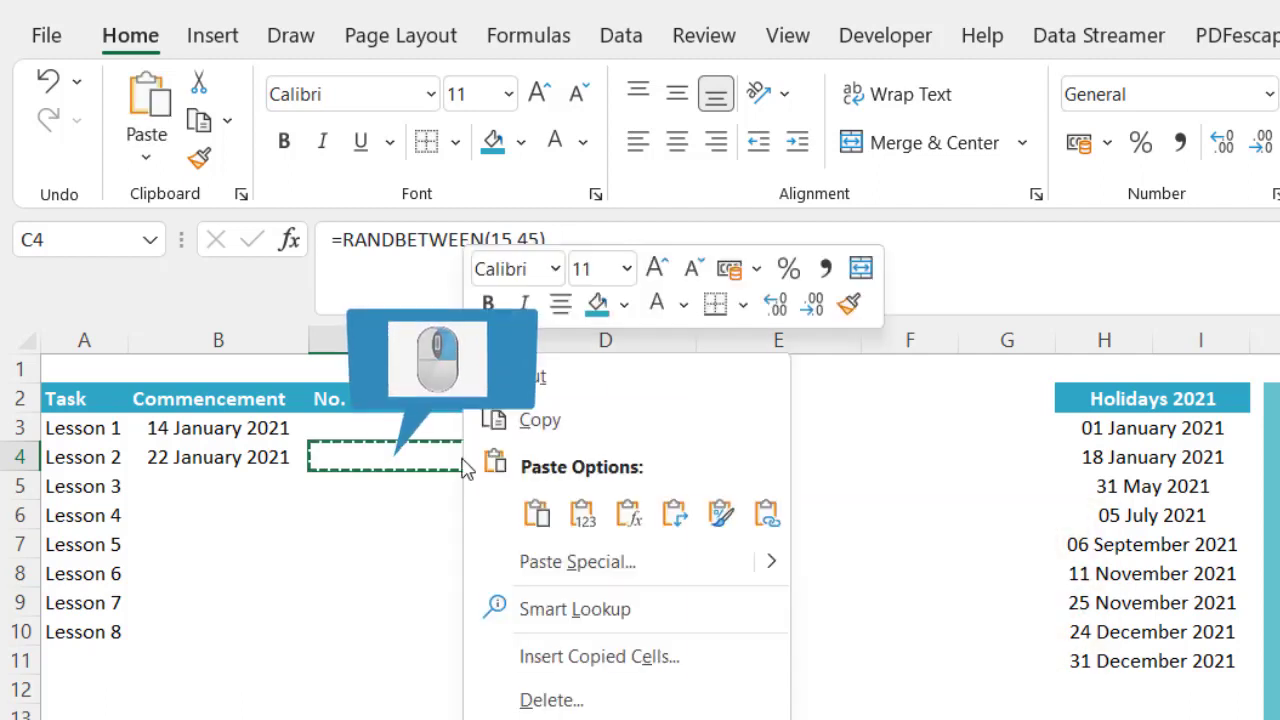
click(585, 524)
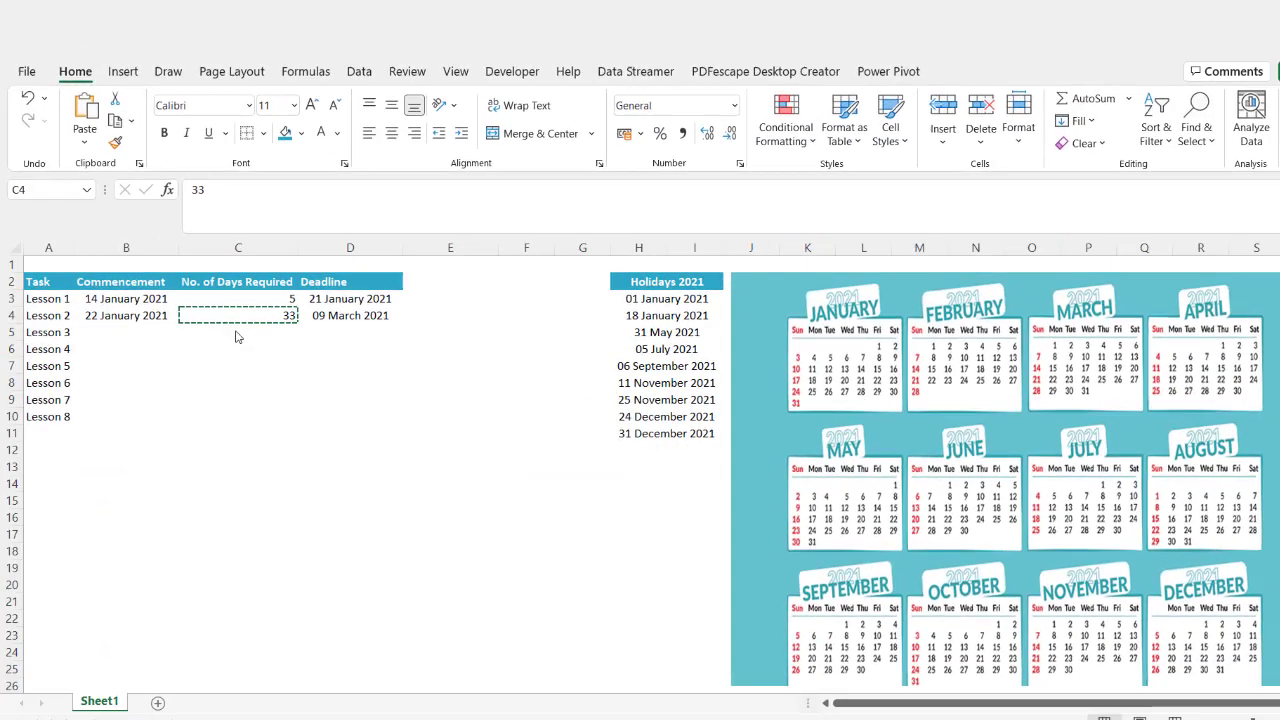
- Enter =RANDBETWEEN(15,45) in C5 for Lesson 3's days required
click(236, 335)
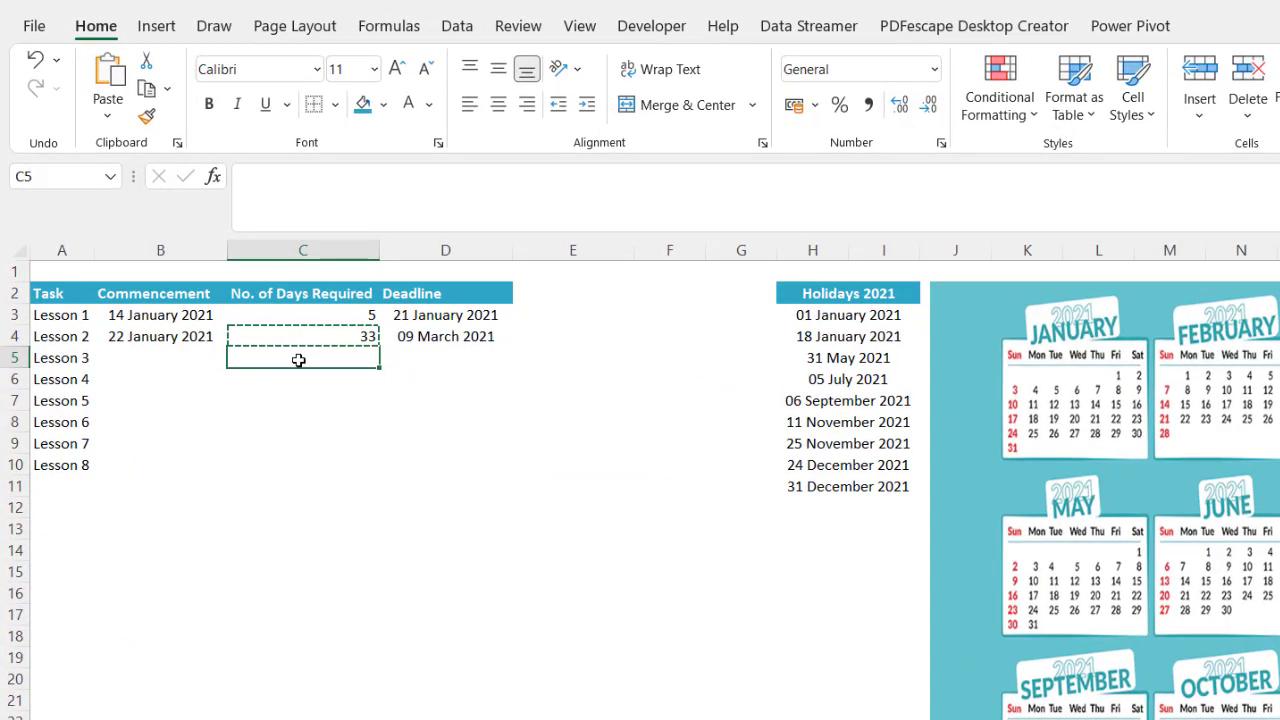
text(=ra)
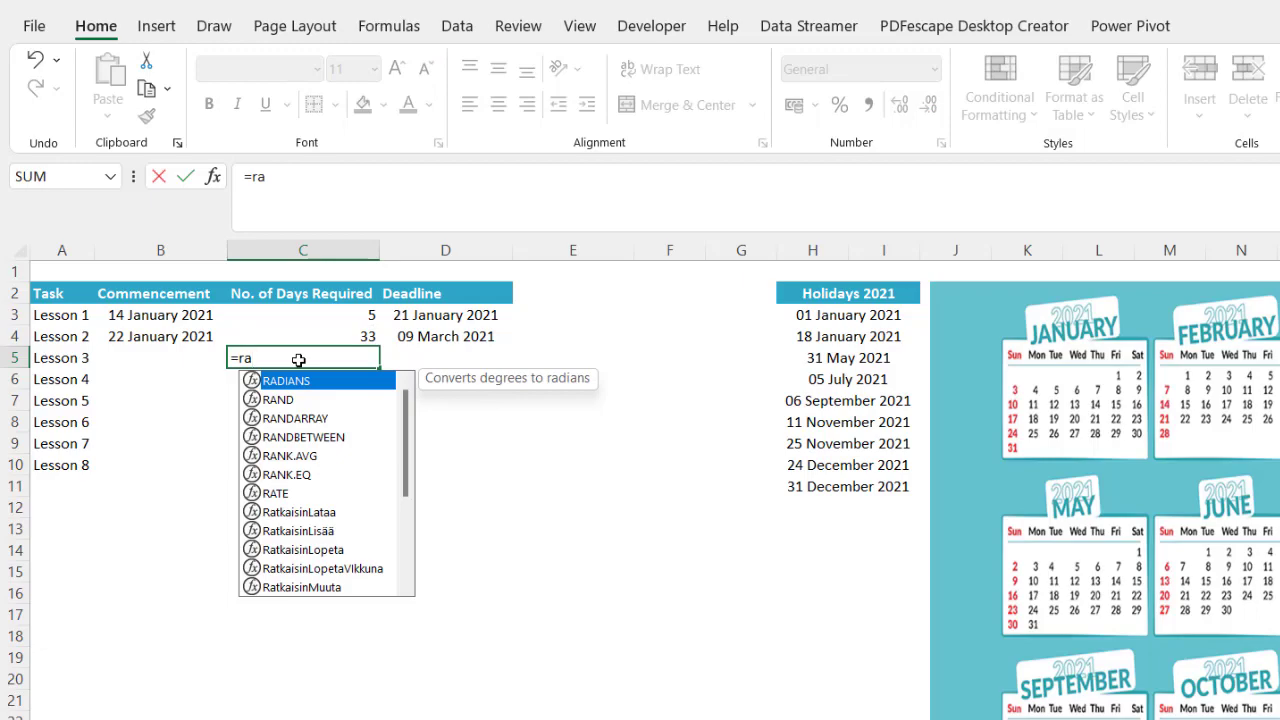
text(nd)
key(Down)
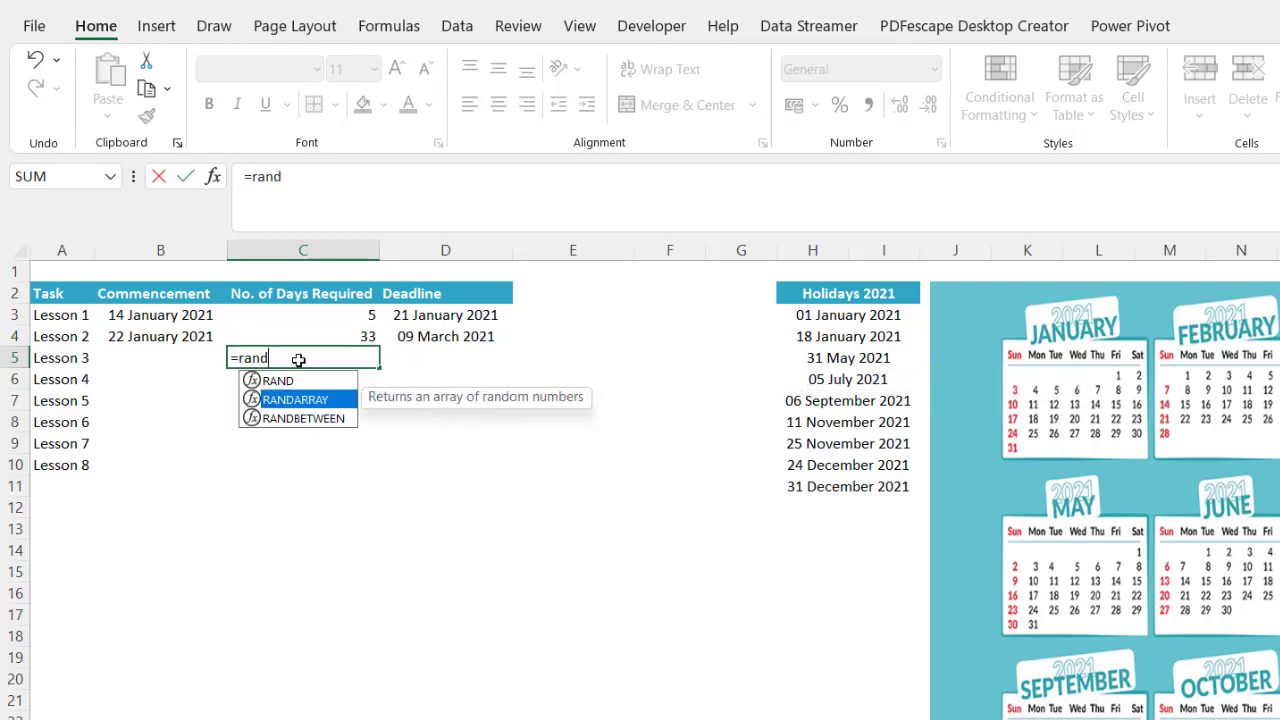
key(Down)
key(Tab)
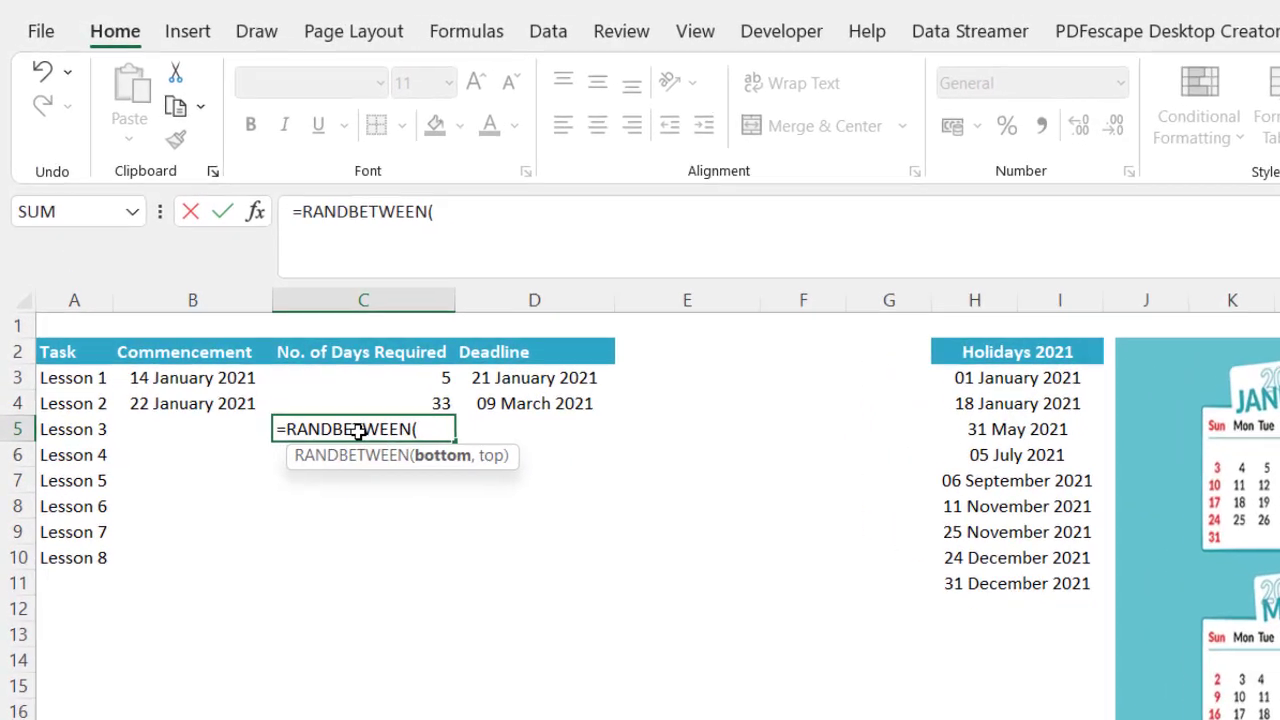
text(15,45))
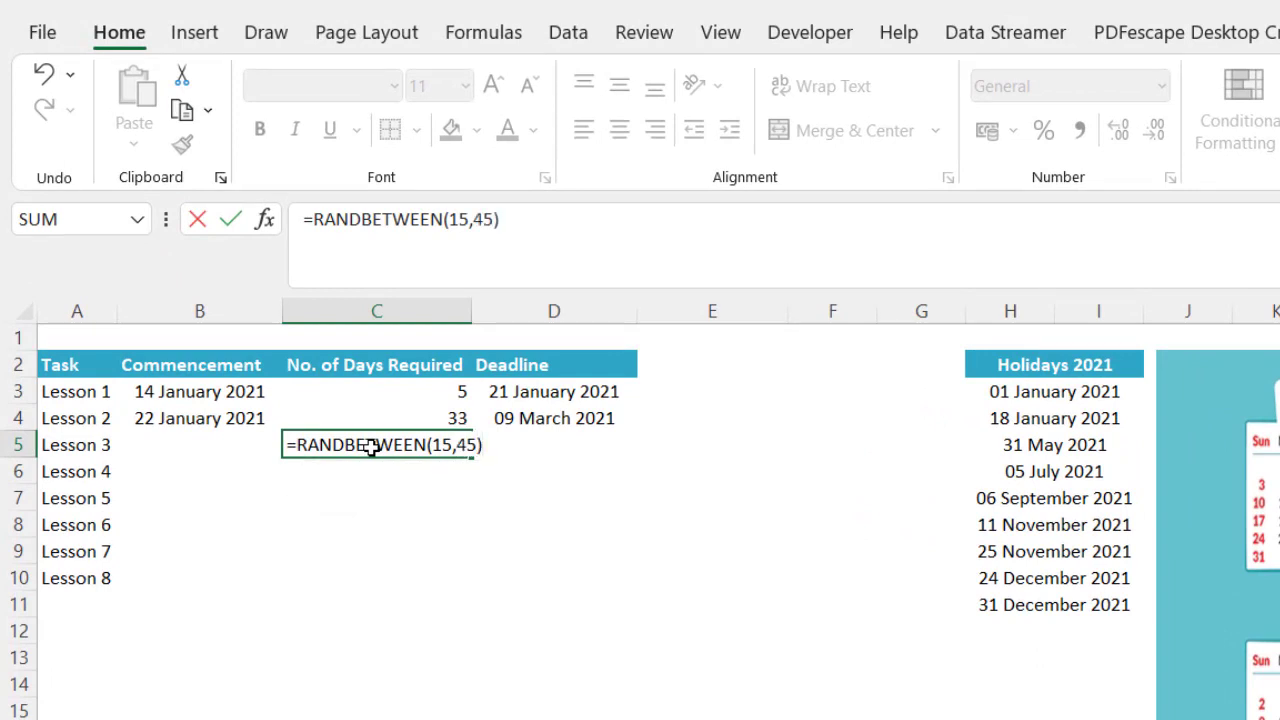
key(Return)
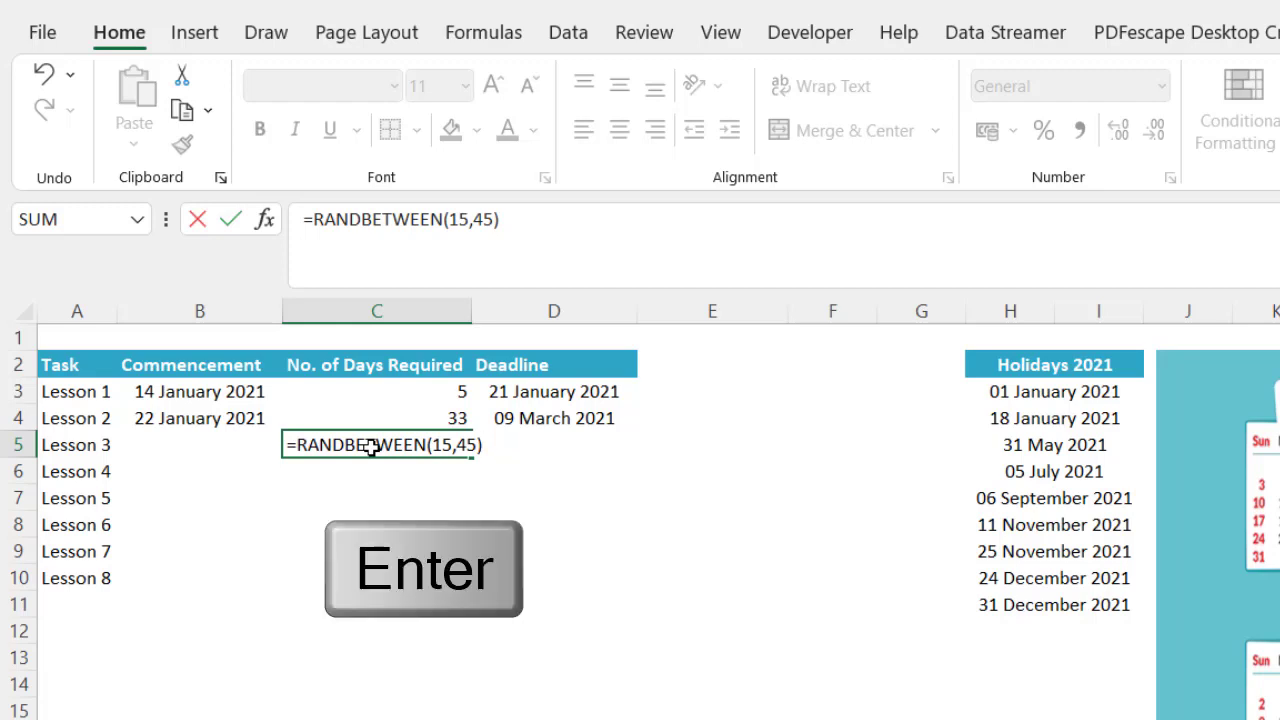
- Fill the formula down to C10, then paste C5:C10 as fixed values (33, 30, 33, 34, 16, 29)
click(371, 447)
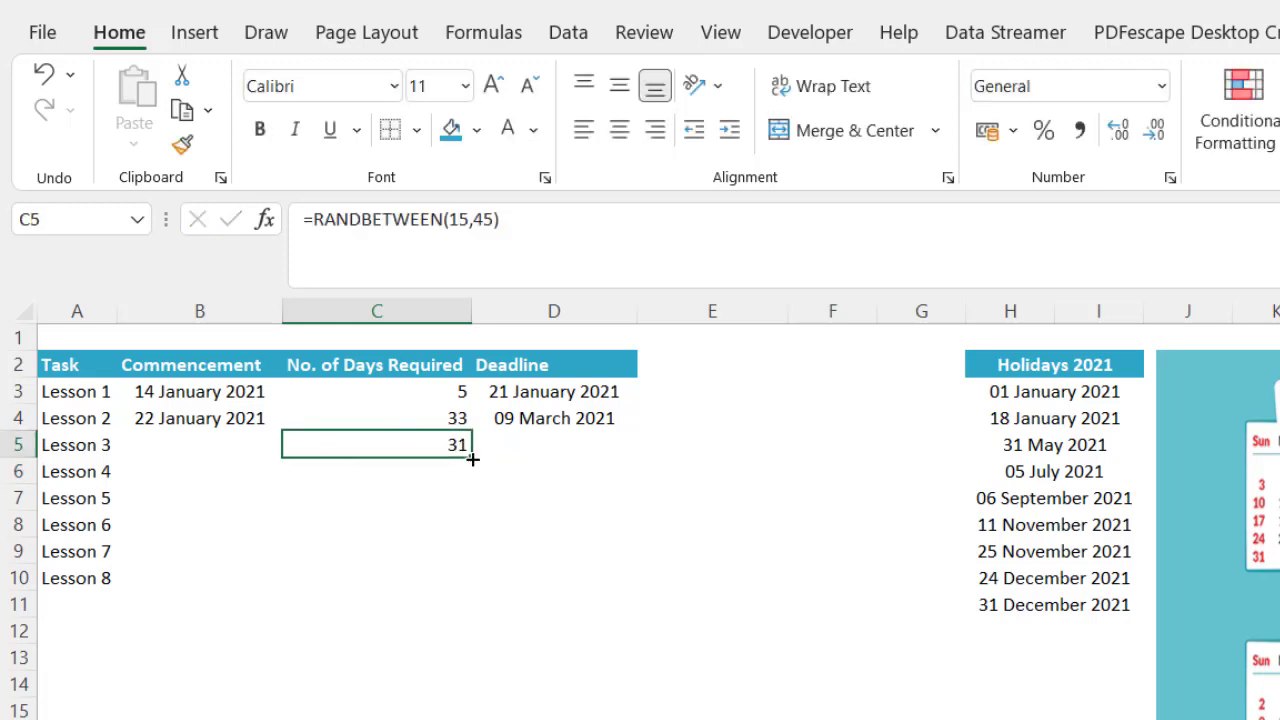
drag(472, 457, 478, 588)
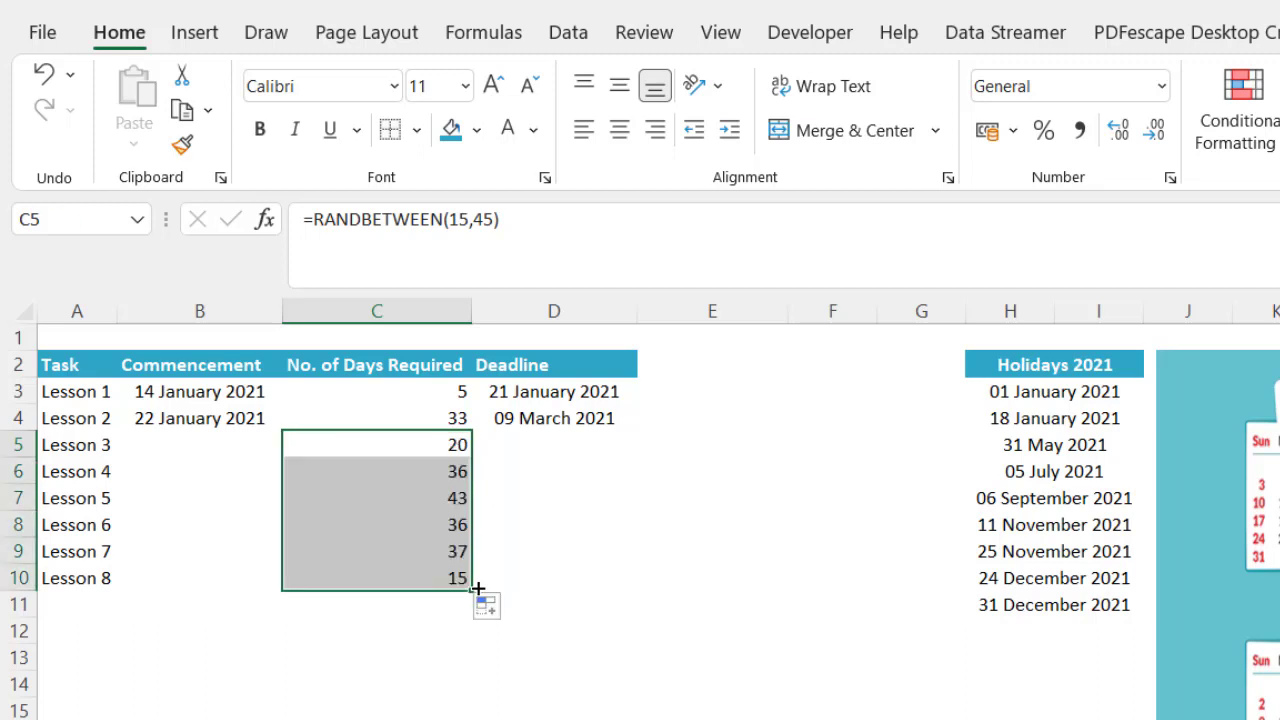
key(ctrl+c)
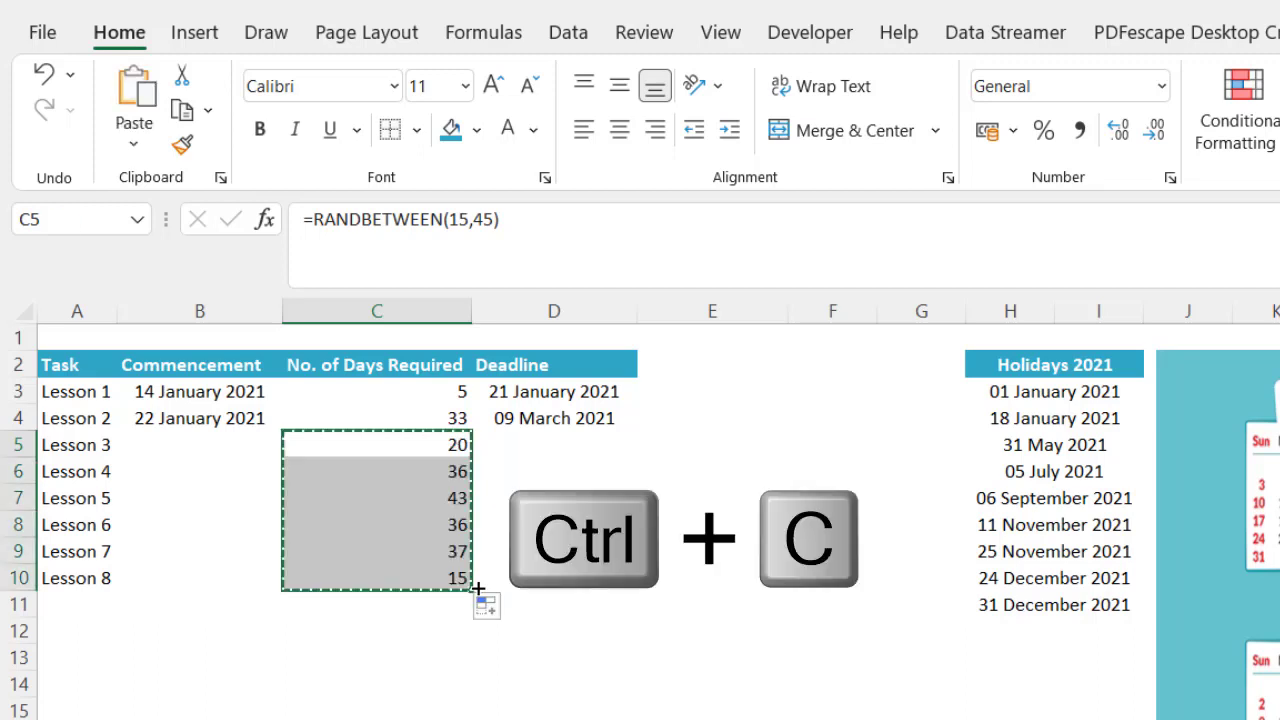
right_click(387, 450)
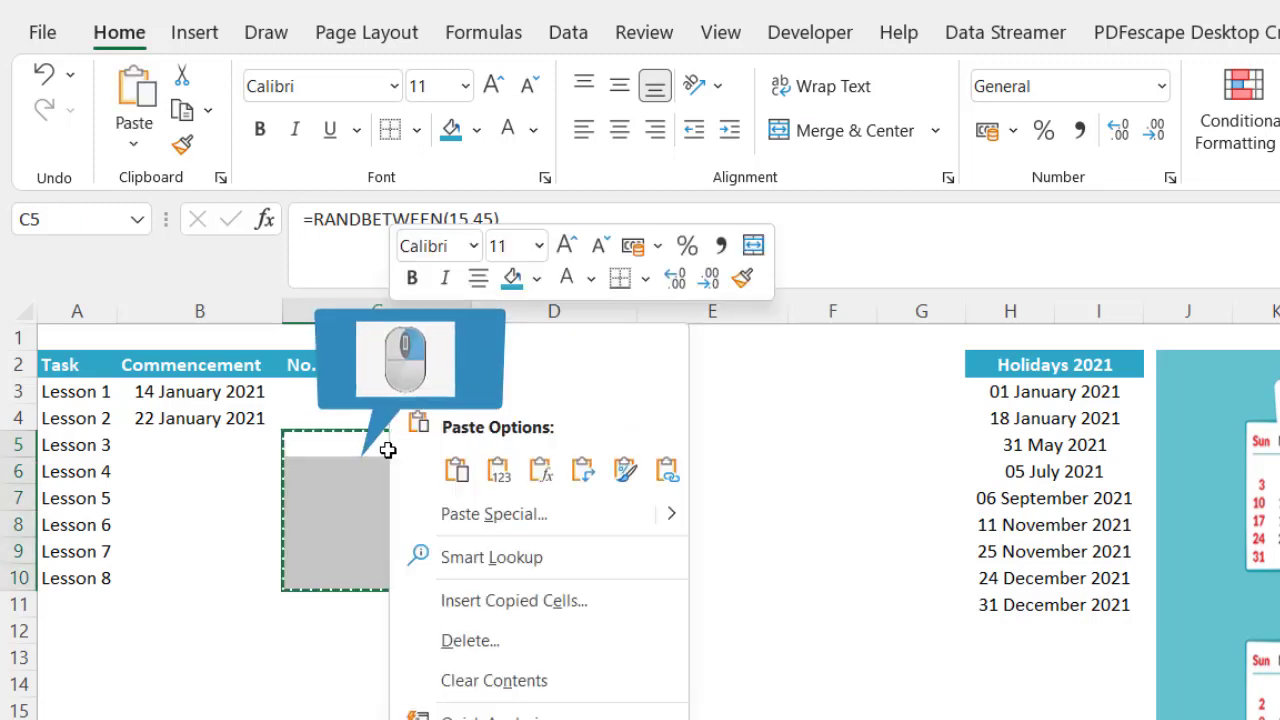
click(498, 470)
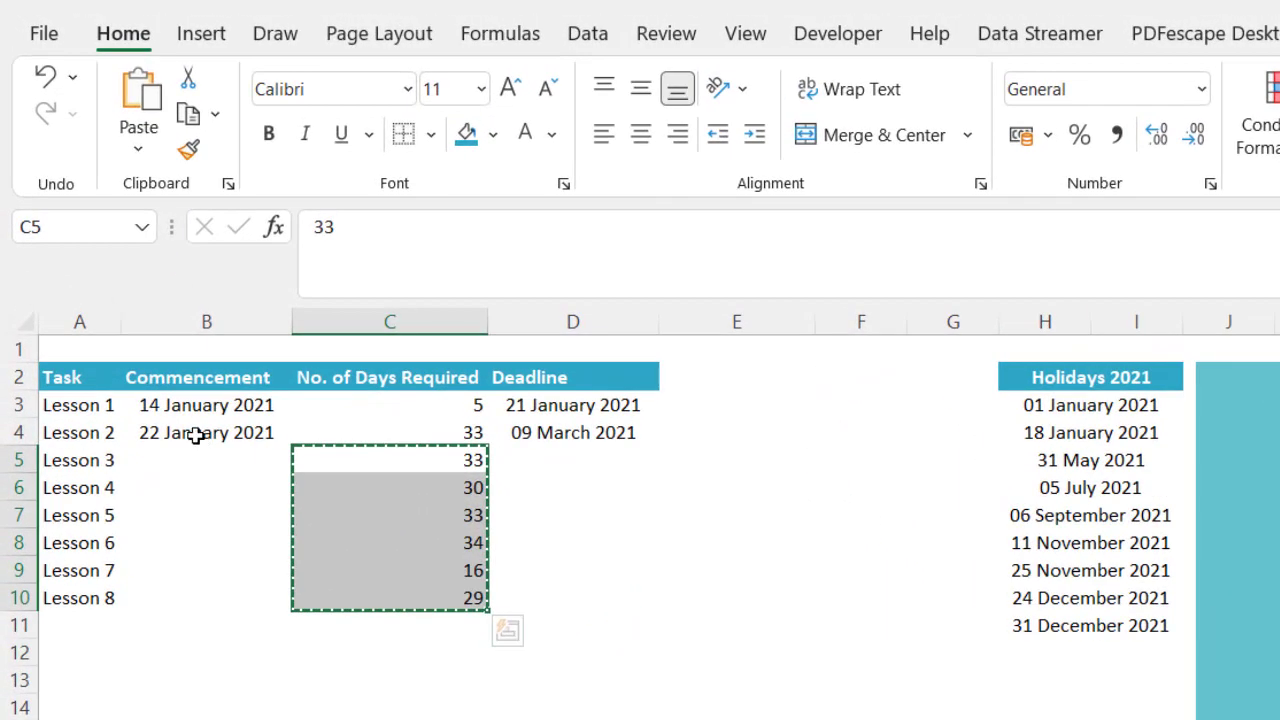
- Fill the B4 commencement and D4 WORKDAY-minus-one deadline formulas down to row 10
click(196, 435)
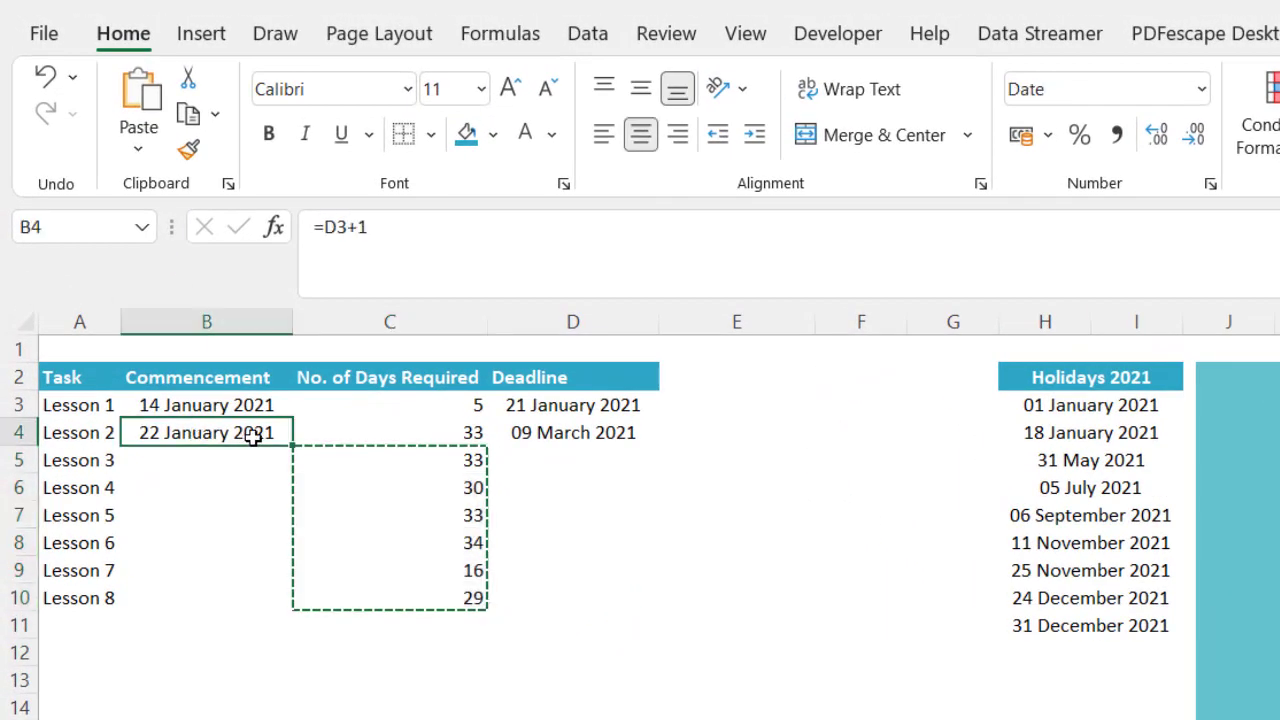
drag(292, 447, 297, 622)
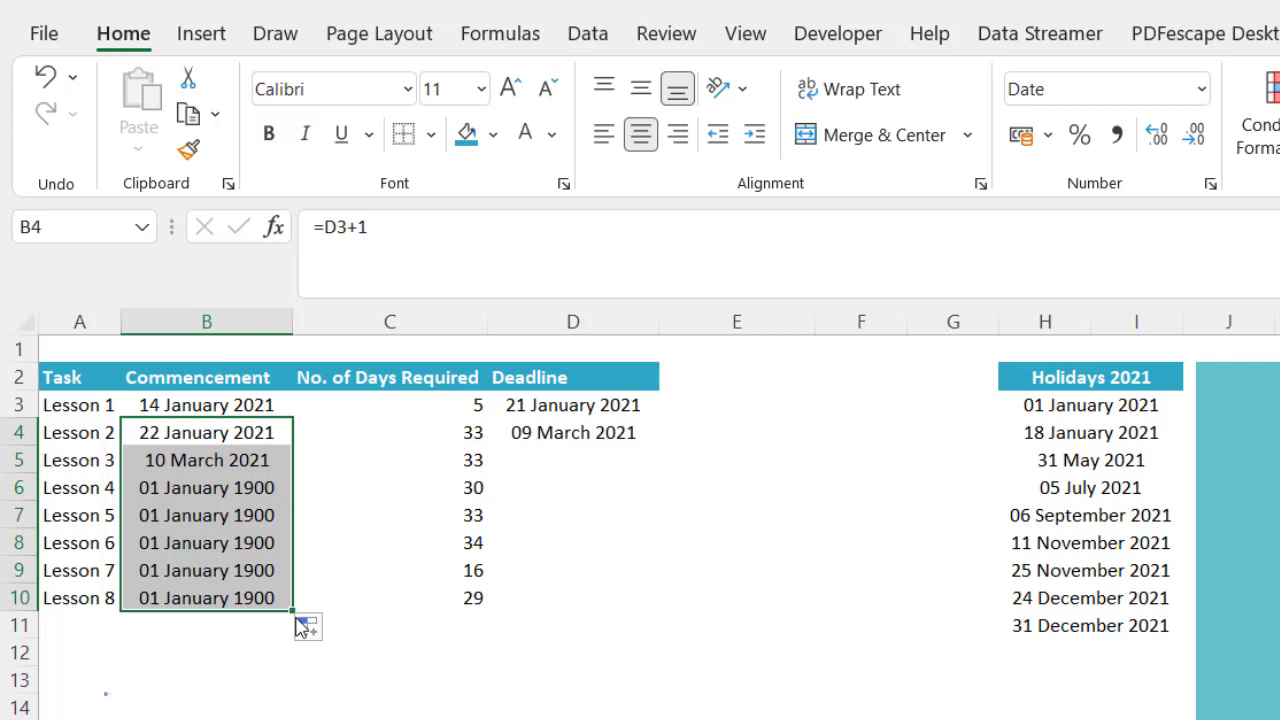
click(540, 432)
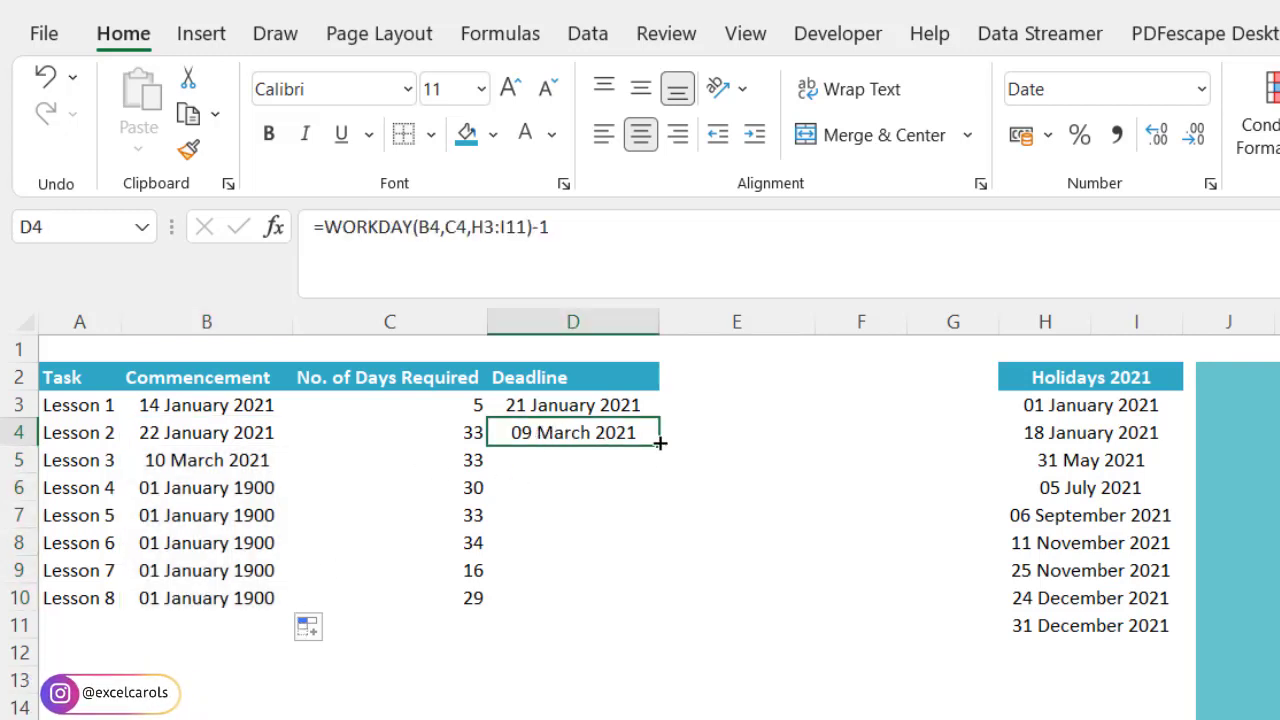
drag(659, 443, 662, 605)
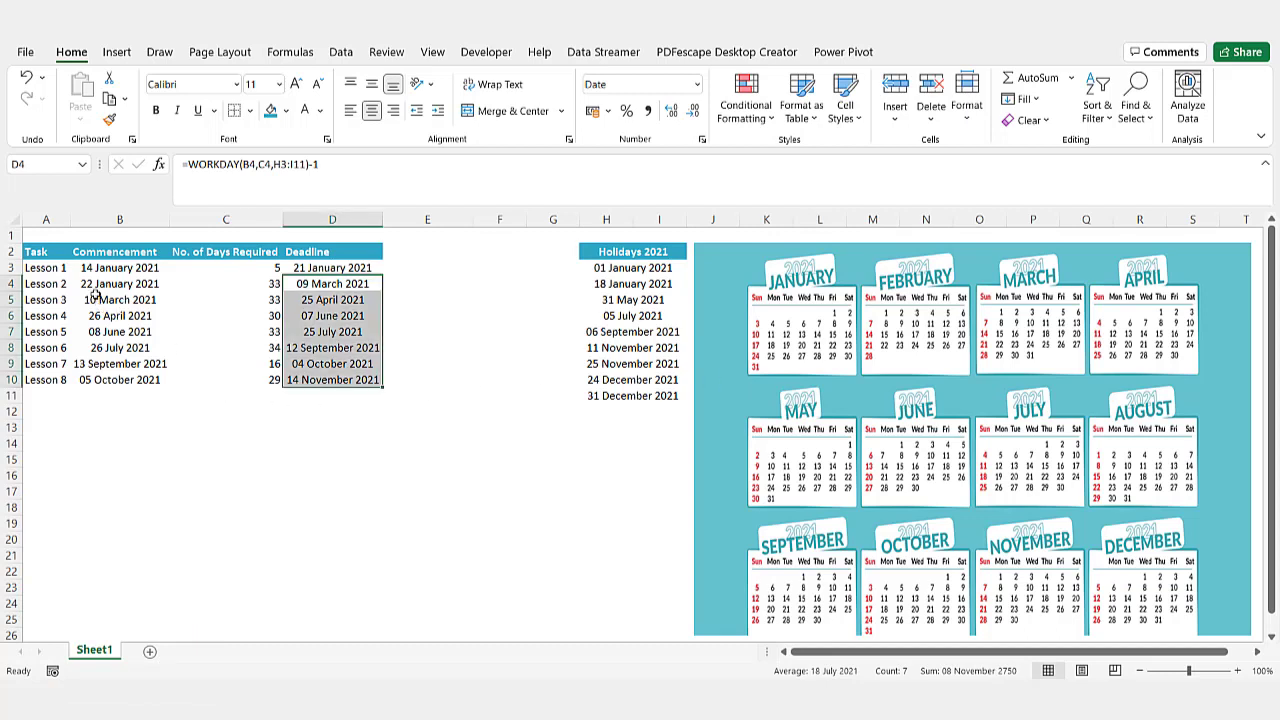
drag(95, 295, 106, 345)
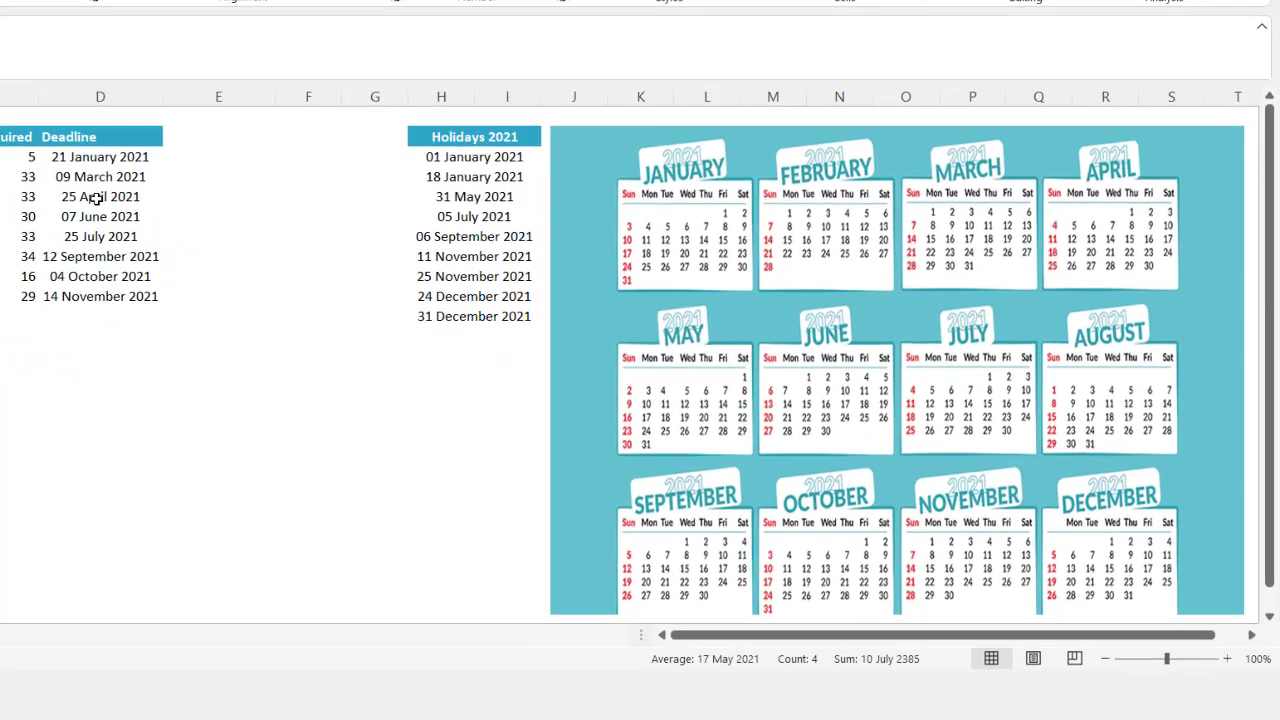
click(331, 300)
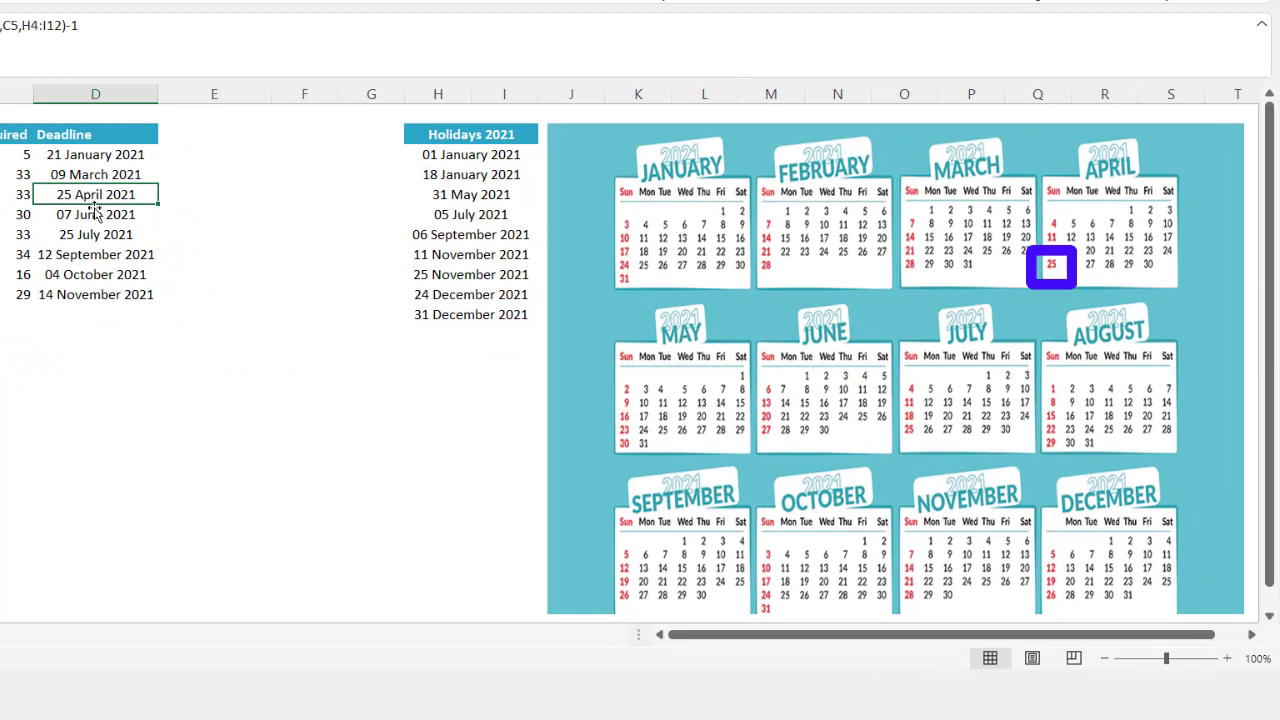
click(101, 236)
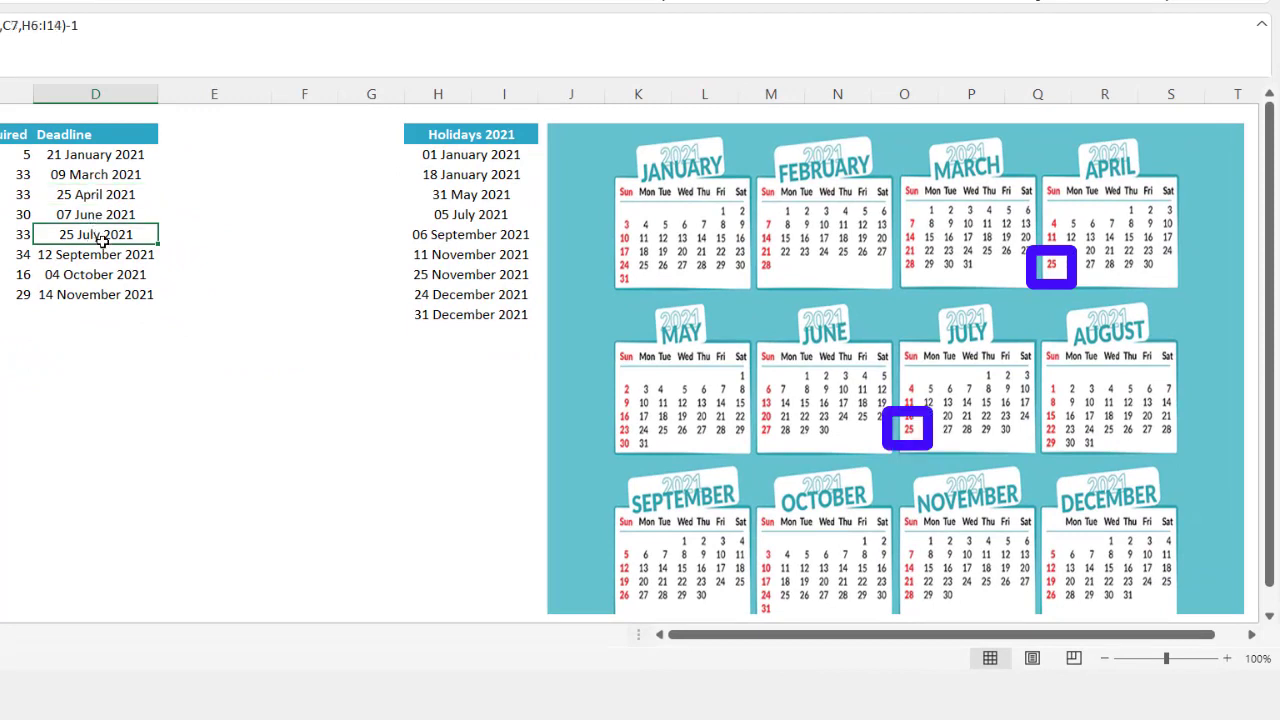
click(104, 256)
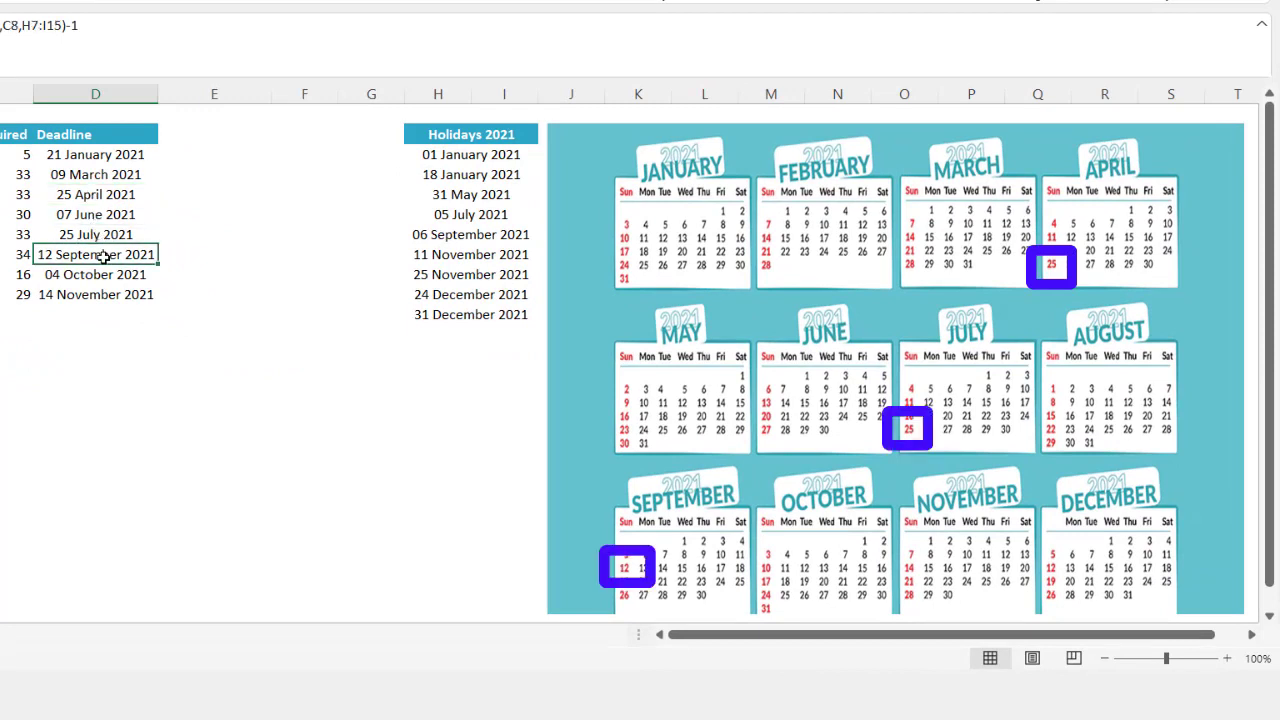
click(103, 296)
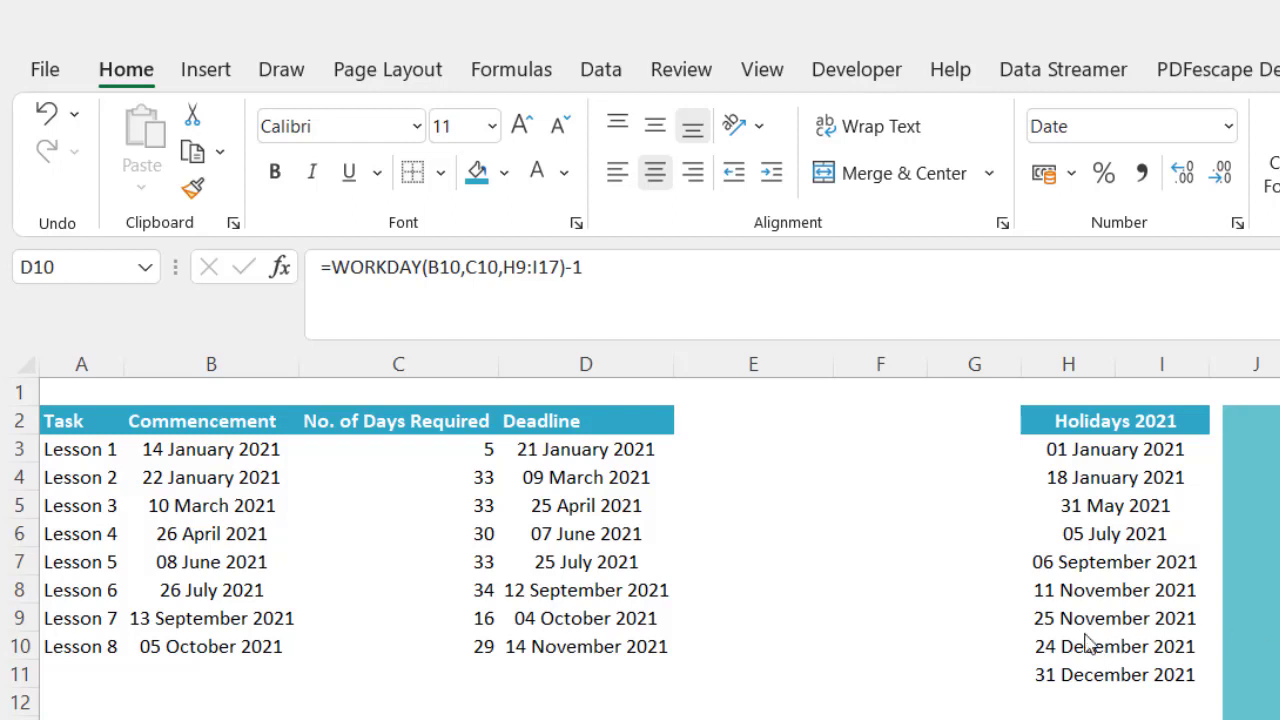
- Start editing Lesson 3's deadline formula in D5 in the formula bar
click(630, 508)
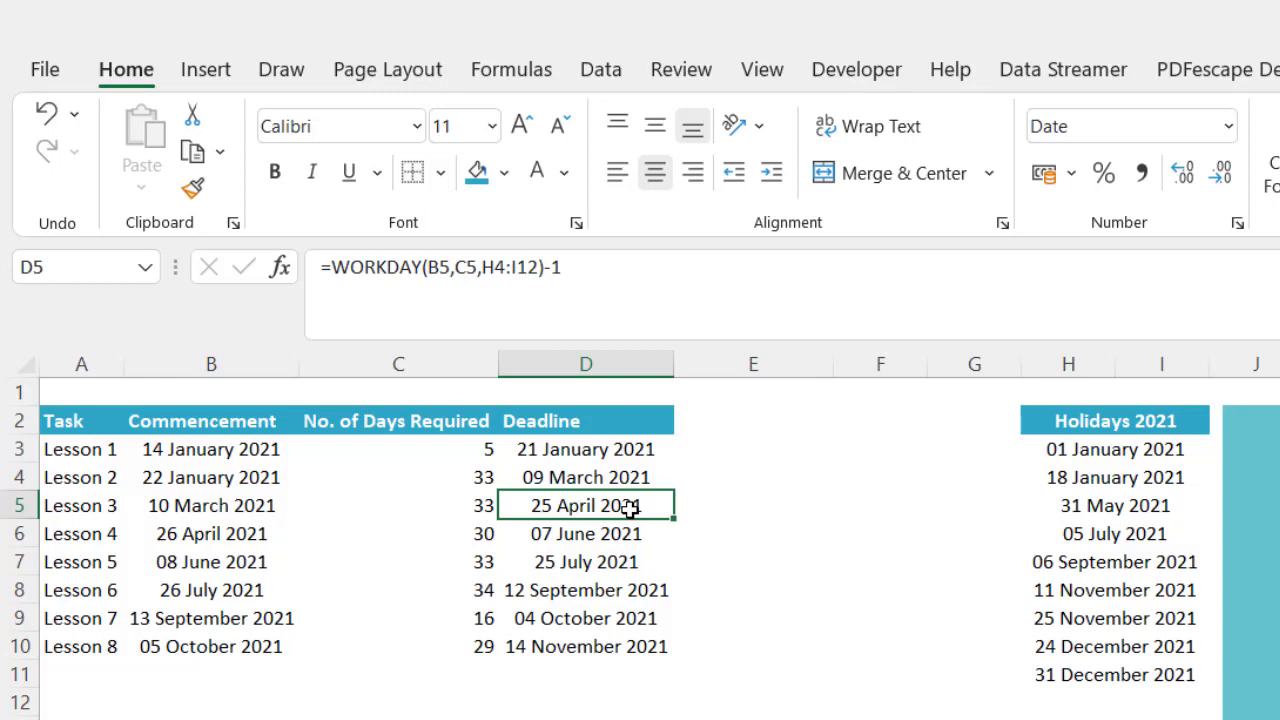
click(569, 268)
- Delete the trailing minus from D5's formula so Lesson 3 ends 26 April 2021
key(BackSpace)
key(BackSpace)
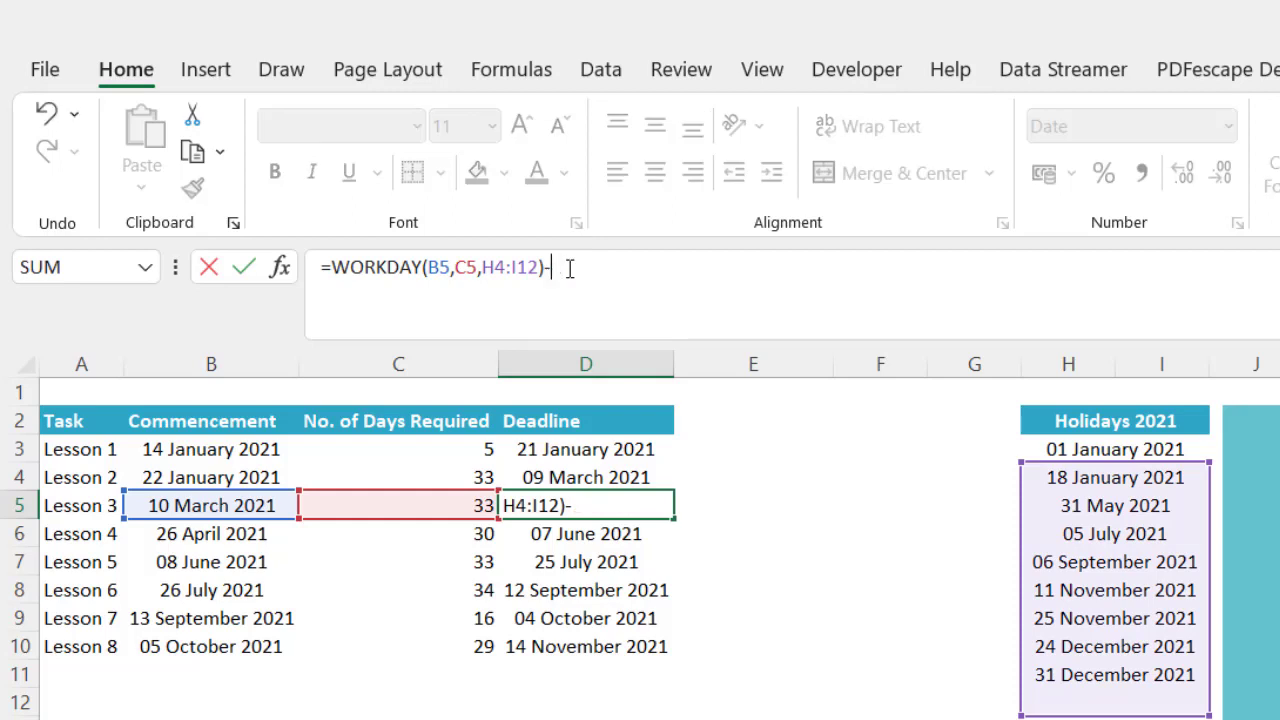
key(Return)
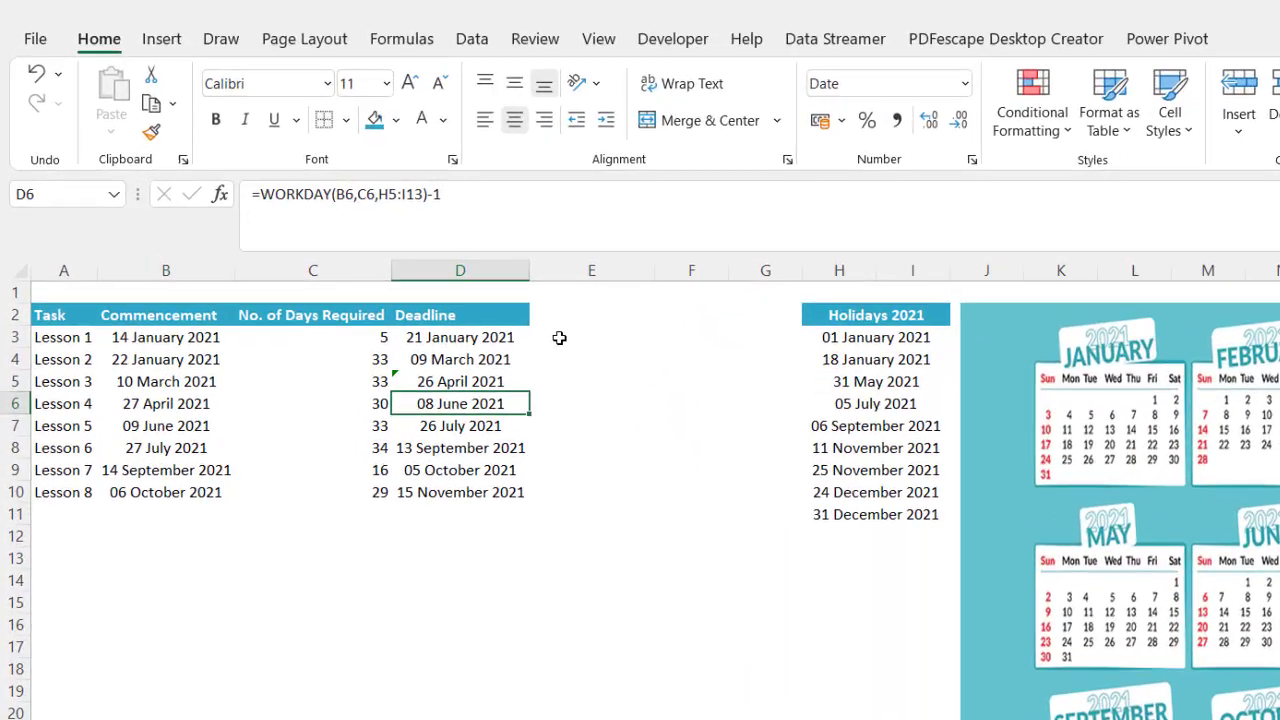
- Start a WORKDAY.INTL formula in E3 using start date B3 and day count C3
click(559, 338)
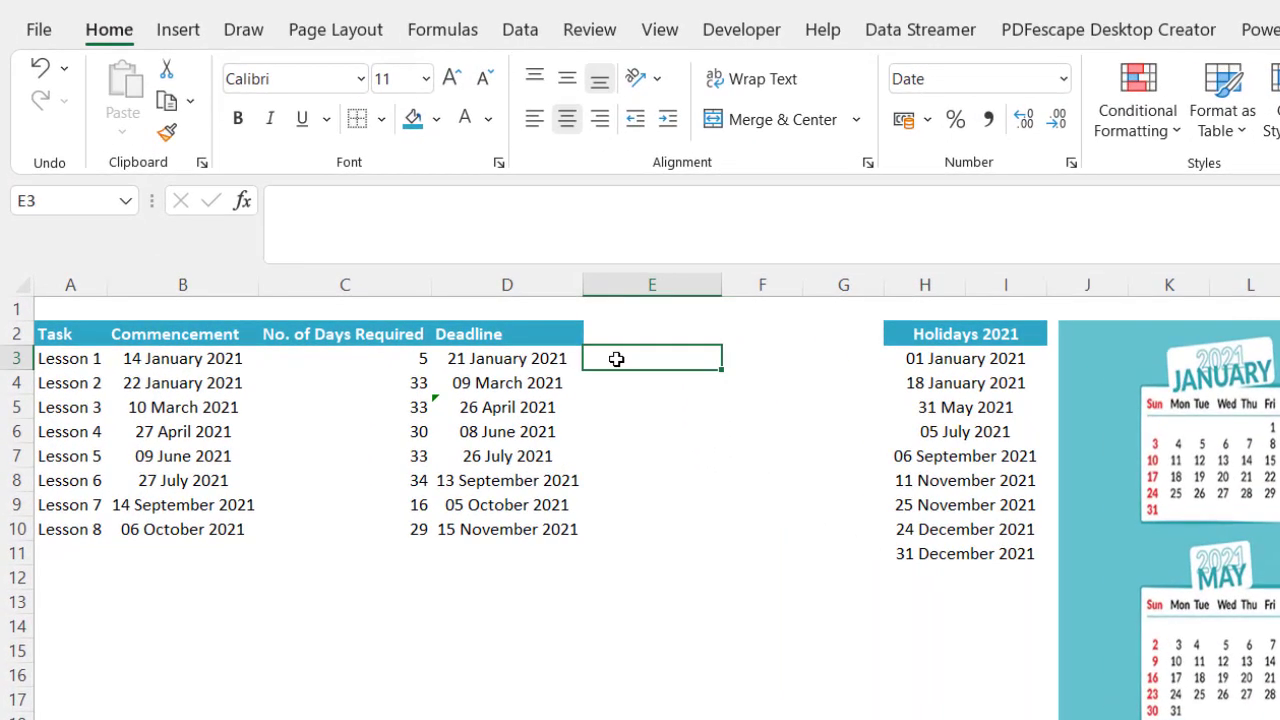
text(=wo)
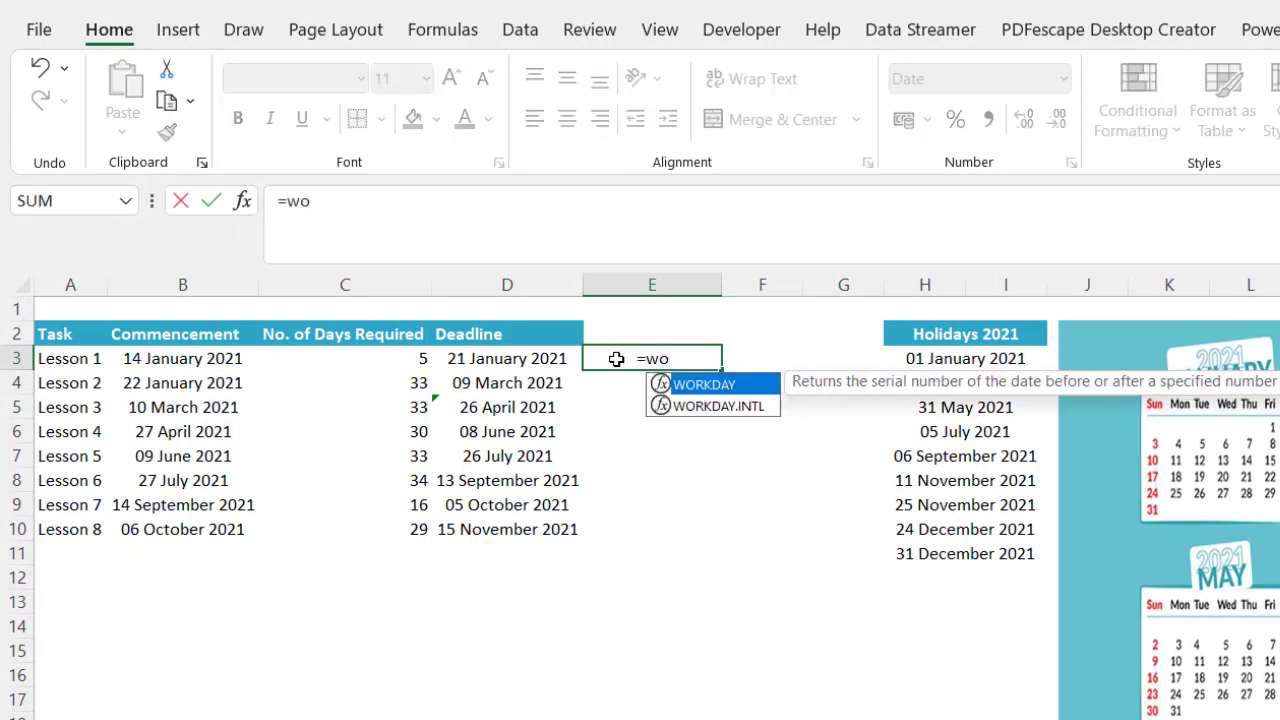
key(Down)
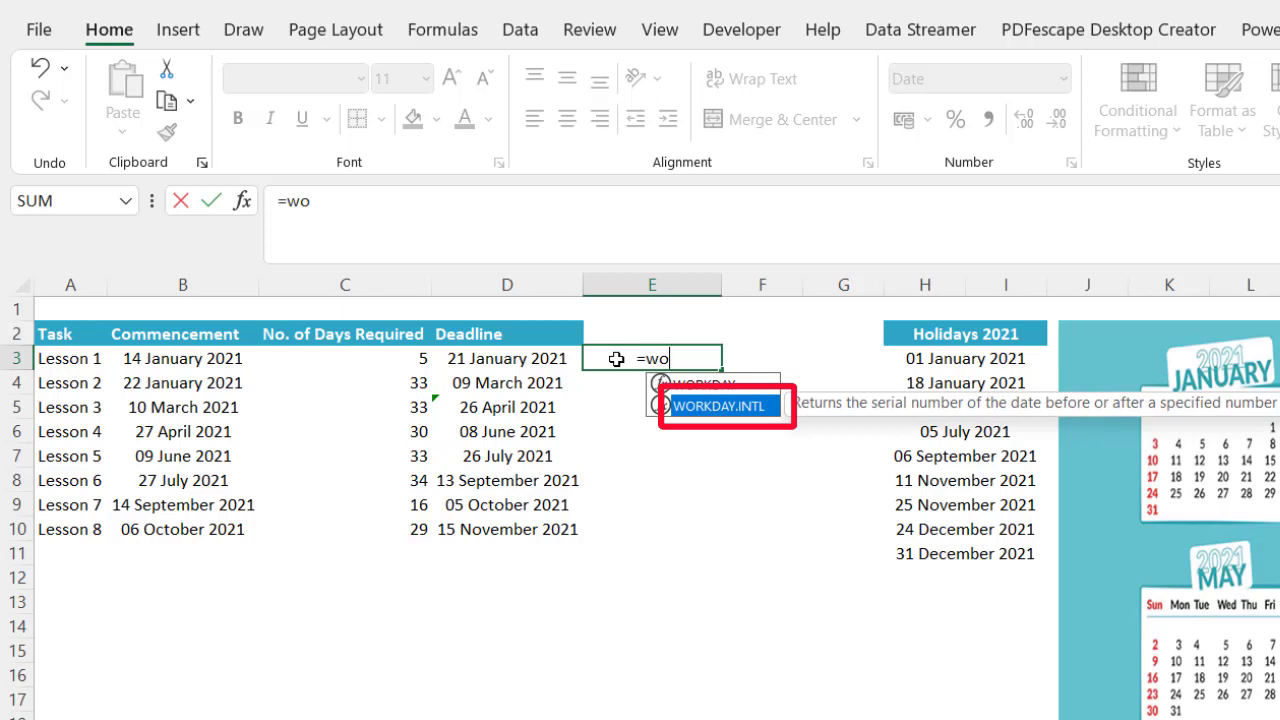
key(Tab)
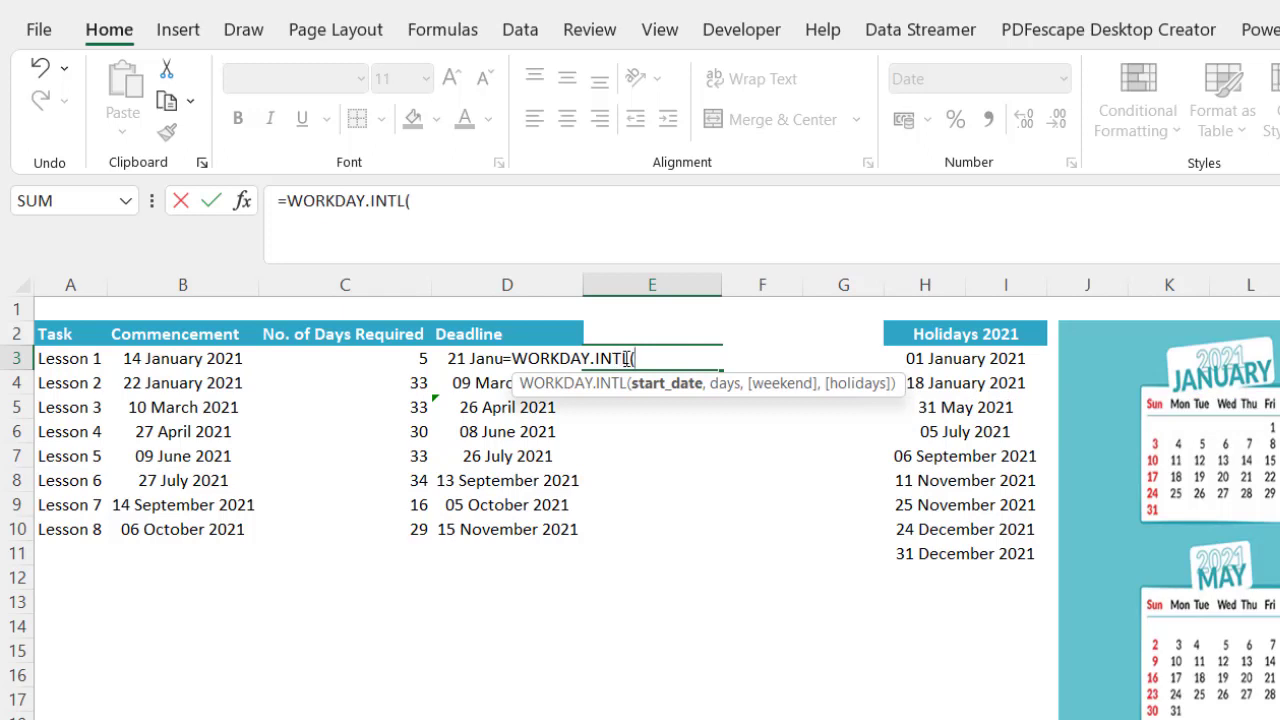
click(222, 360)
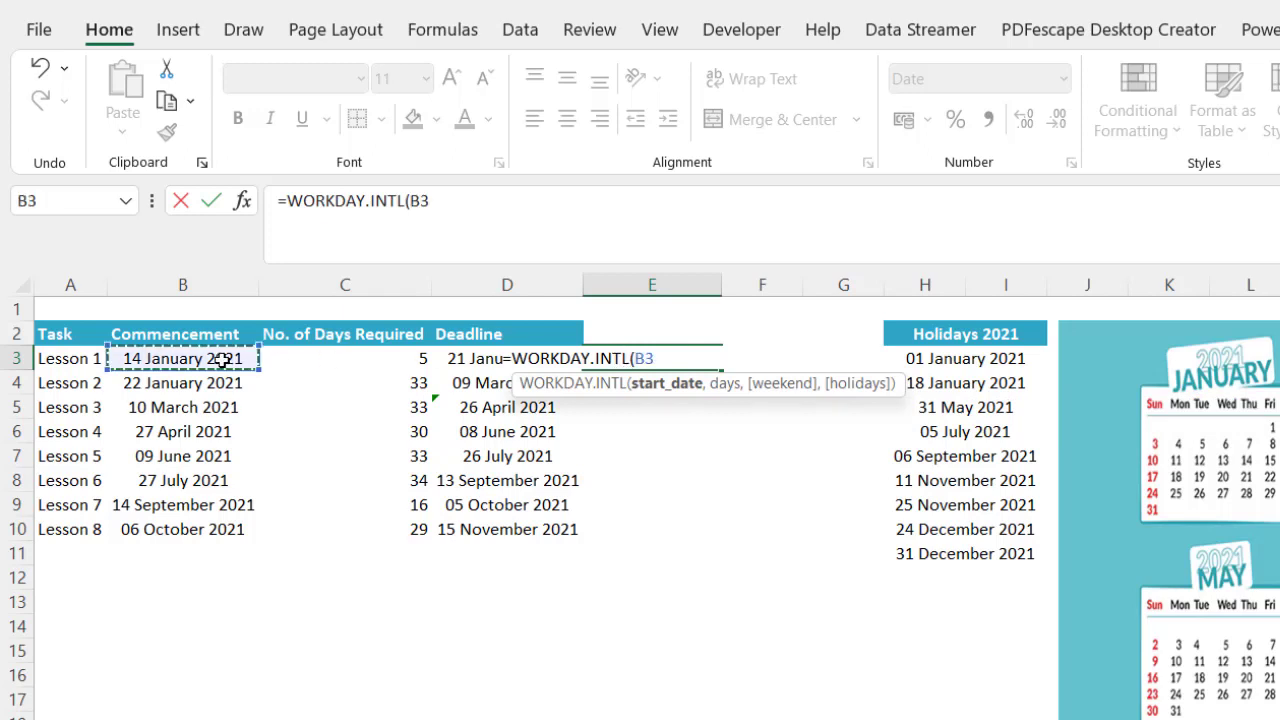
text(,)
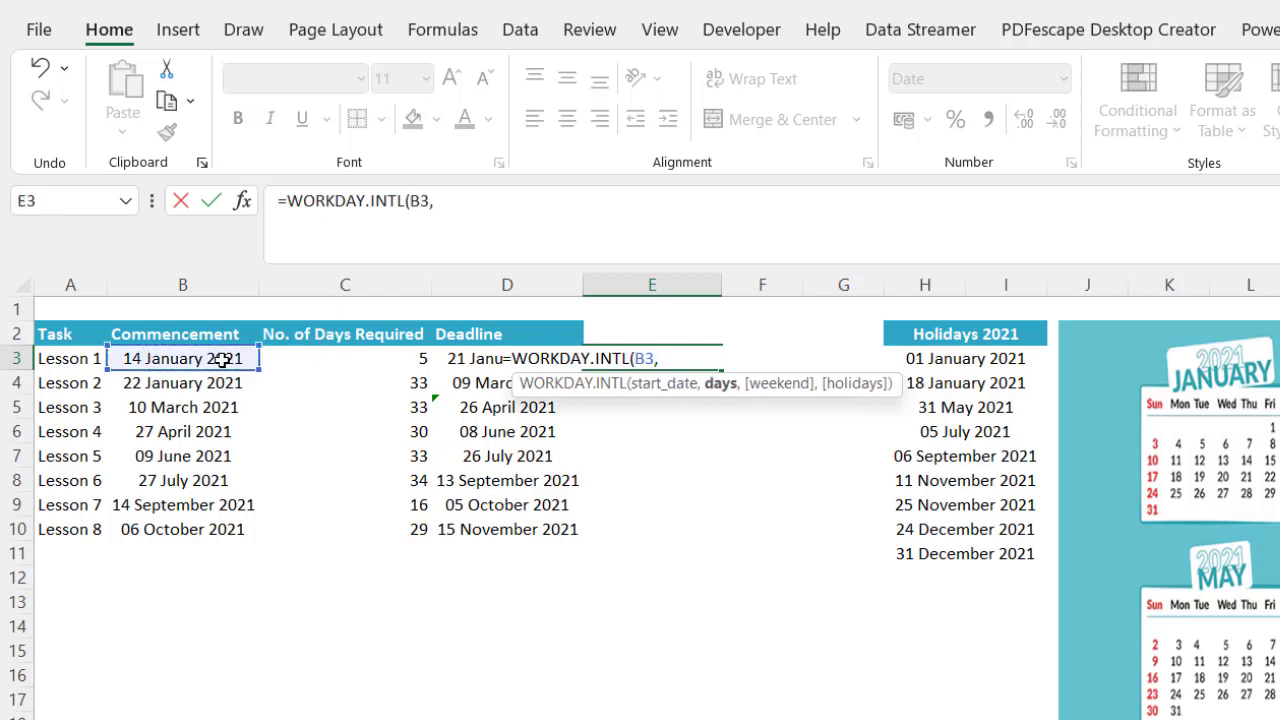
click(298, 356)
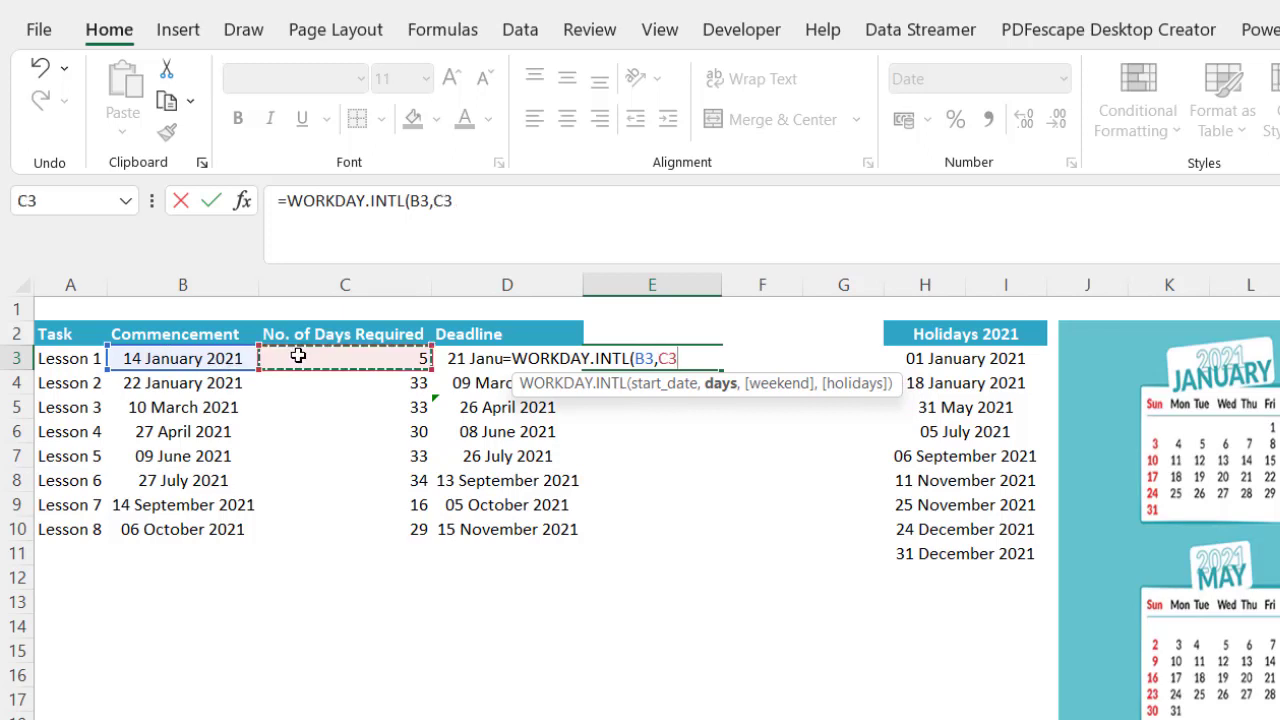
text(,)
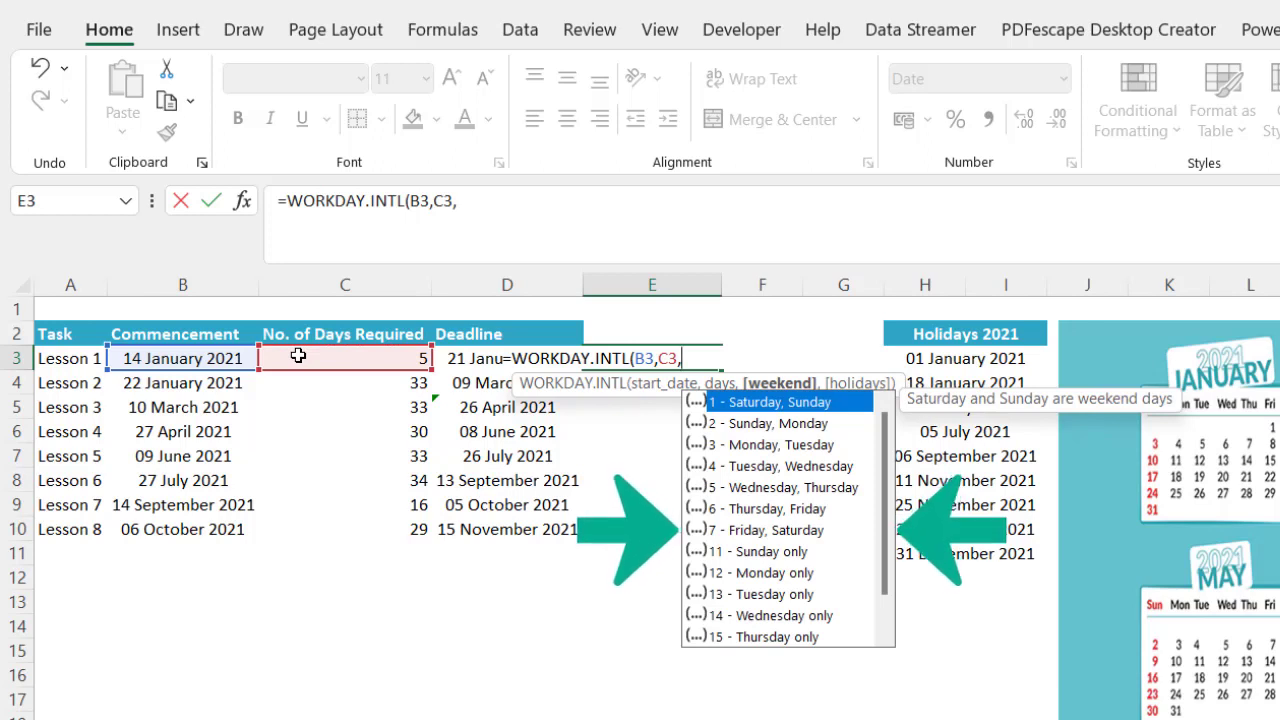
- Add weekend code 3 (Monday–Tuesday) and holidays H3:I11, giving 21 January 2021
key(Down)
key(Down)
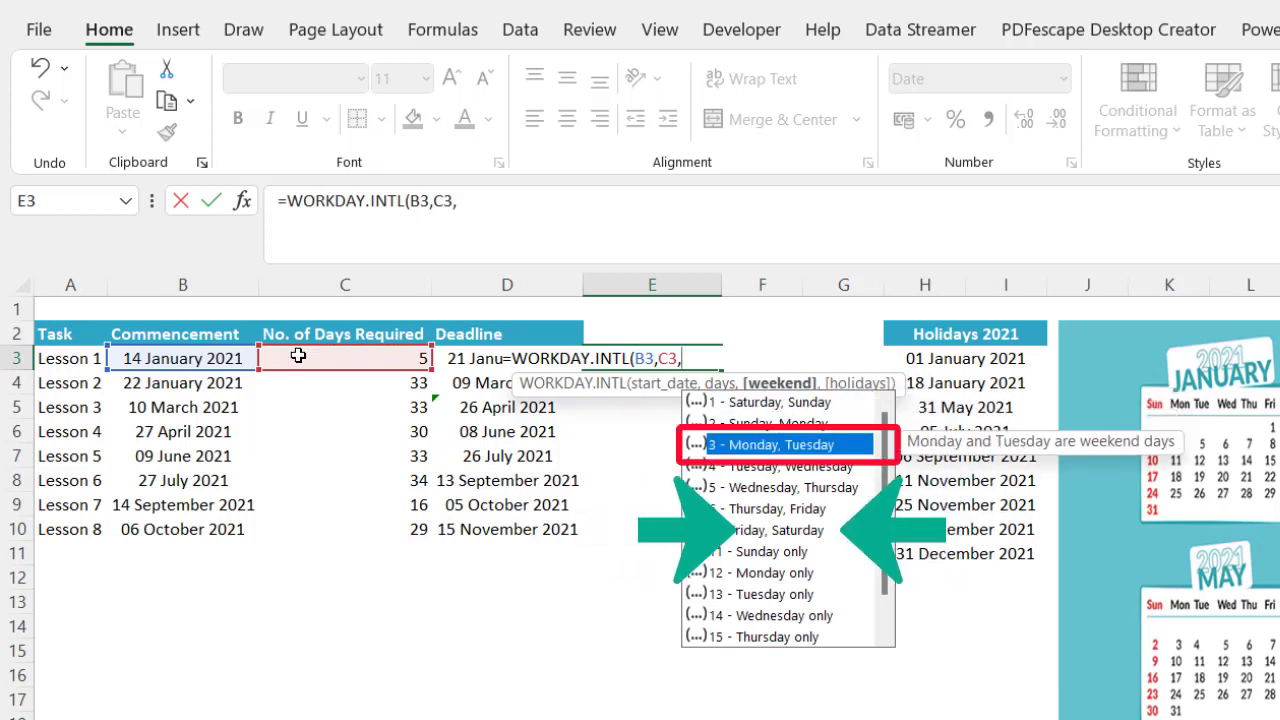
key(Tab)
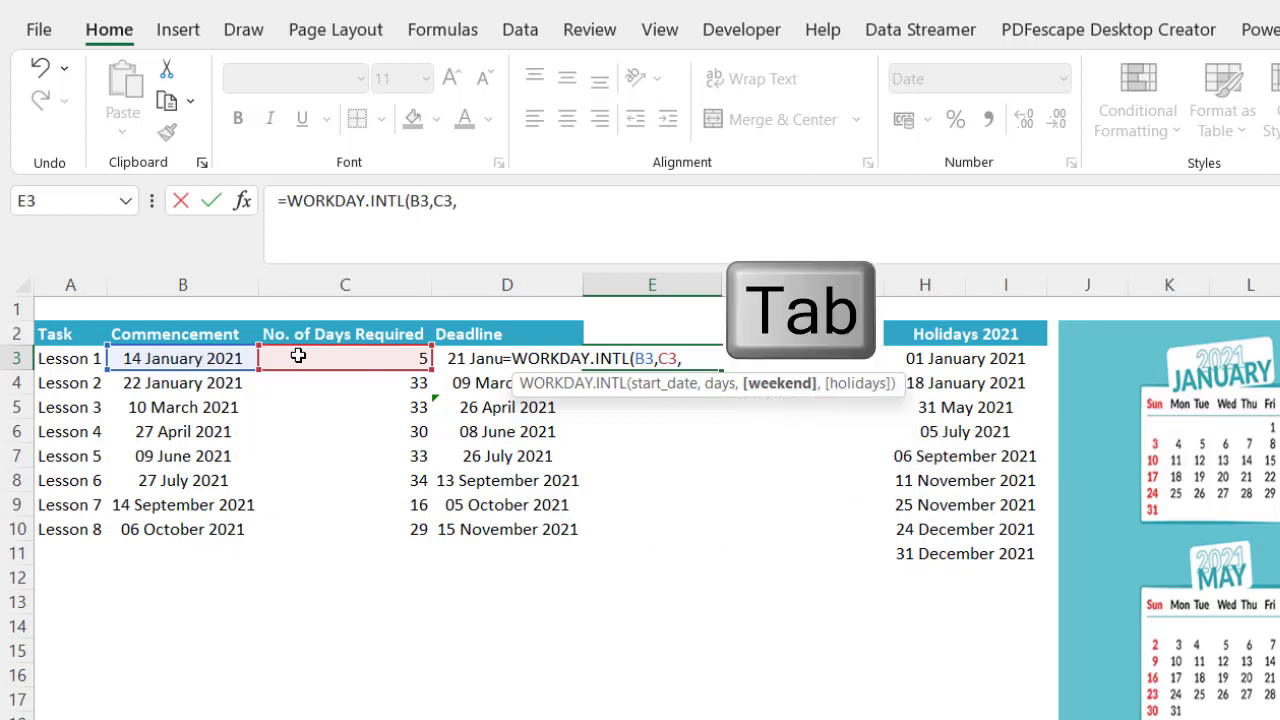
text(,)
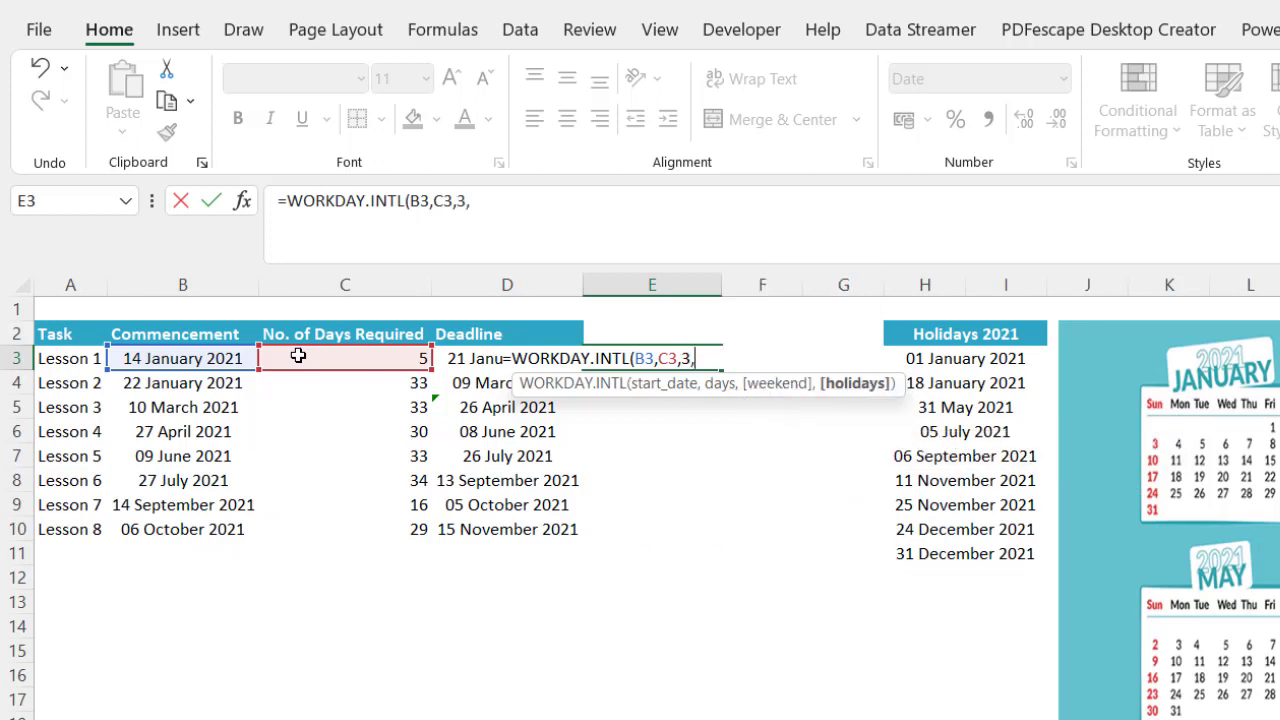
click(912, 358)
drag(927, 393, 943, 542)
text())
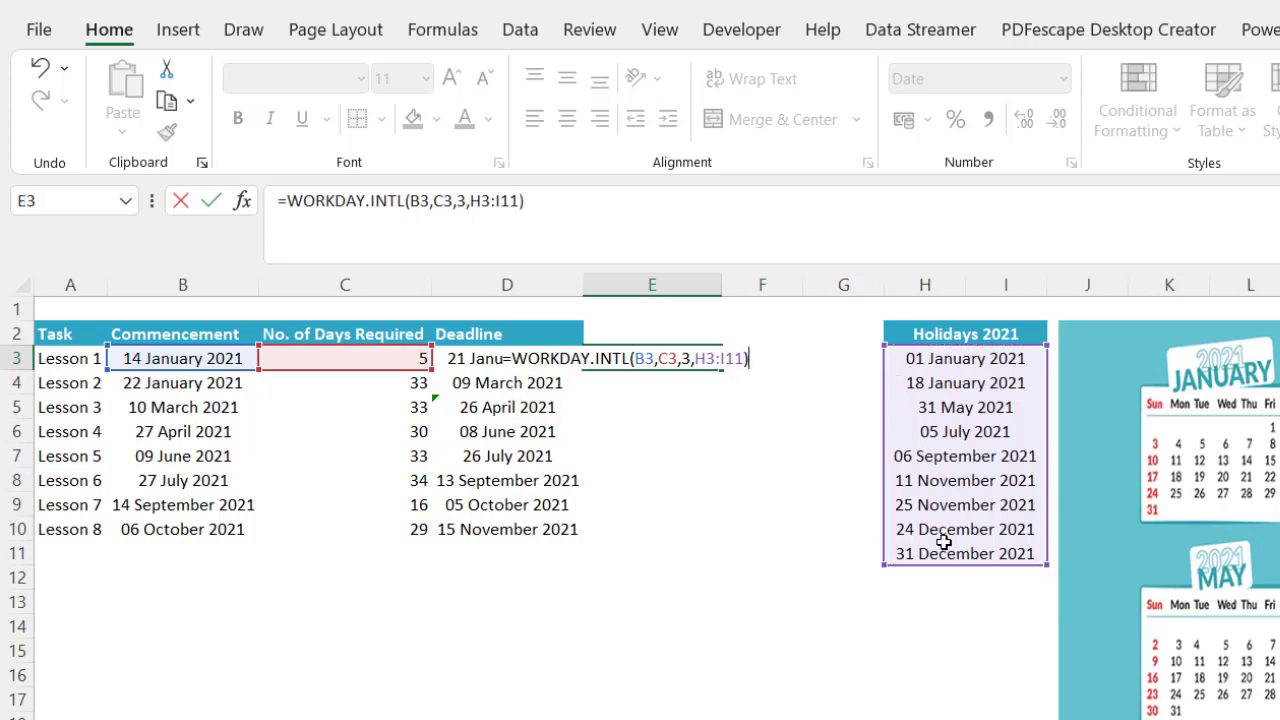
key(Return)
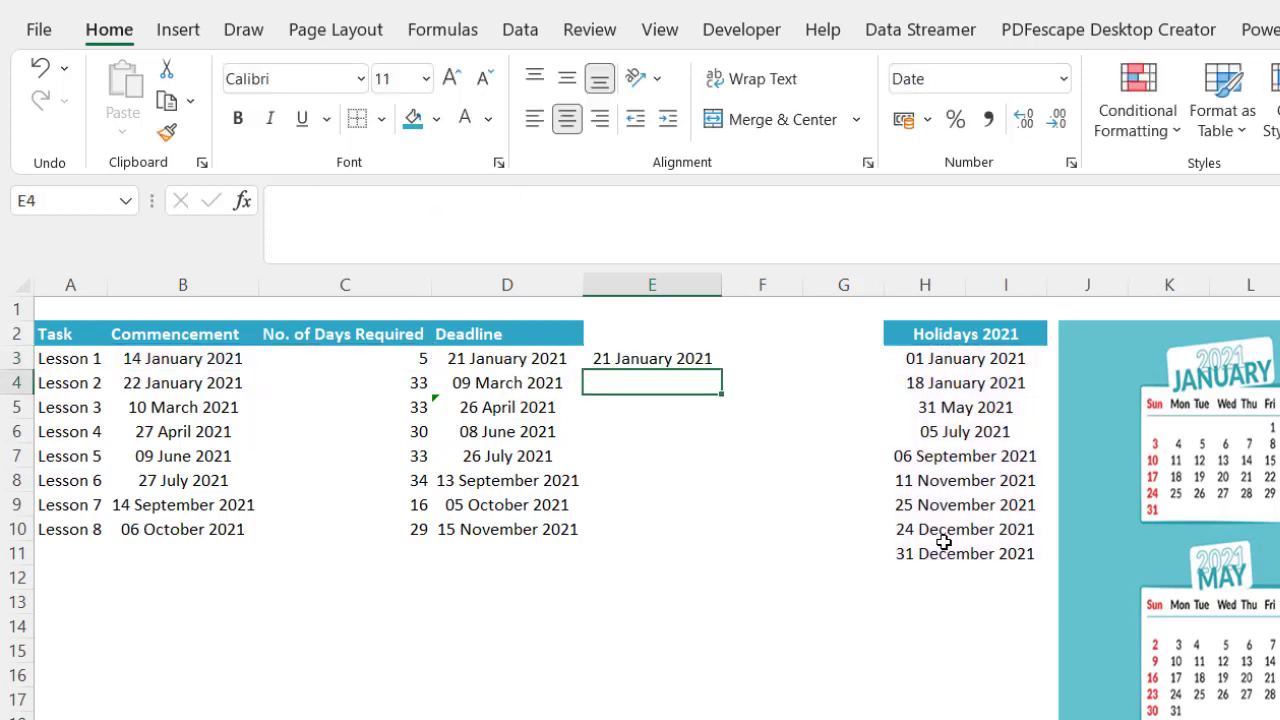
- Fill E3's WORKDAY.INTL formula down to E10 and autofit column E's width
click(612, 358)
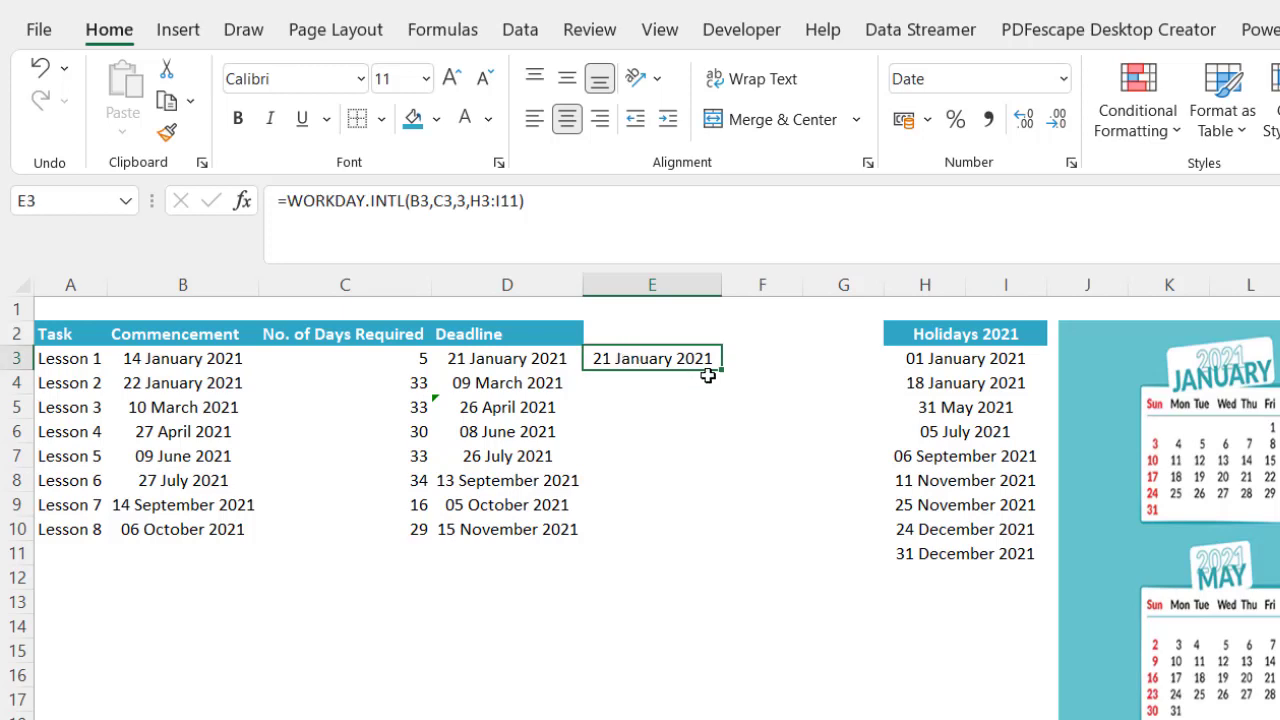
drag(721, 368, 728, 535)
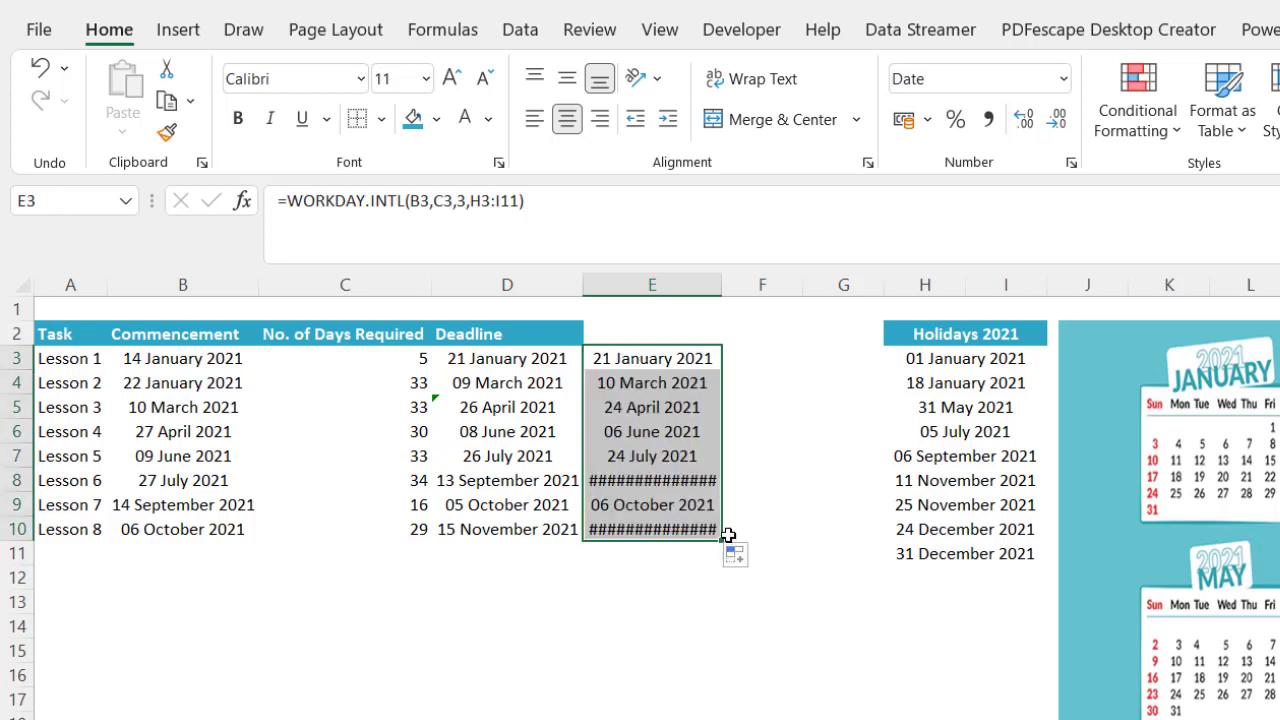
click(680, 285)
double_click(718, 284)
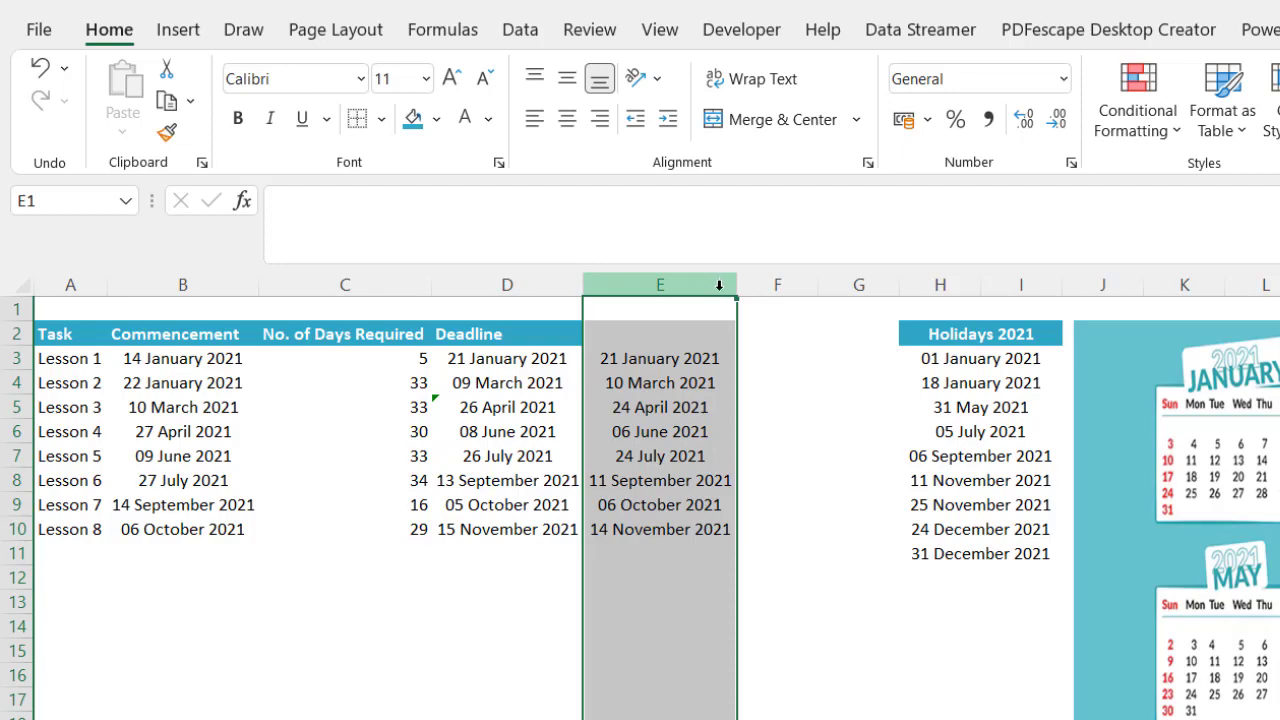
click(662, 407)
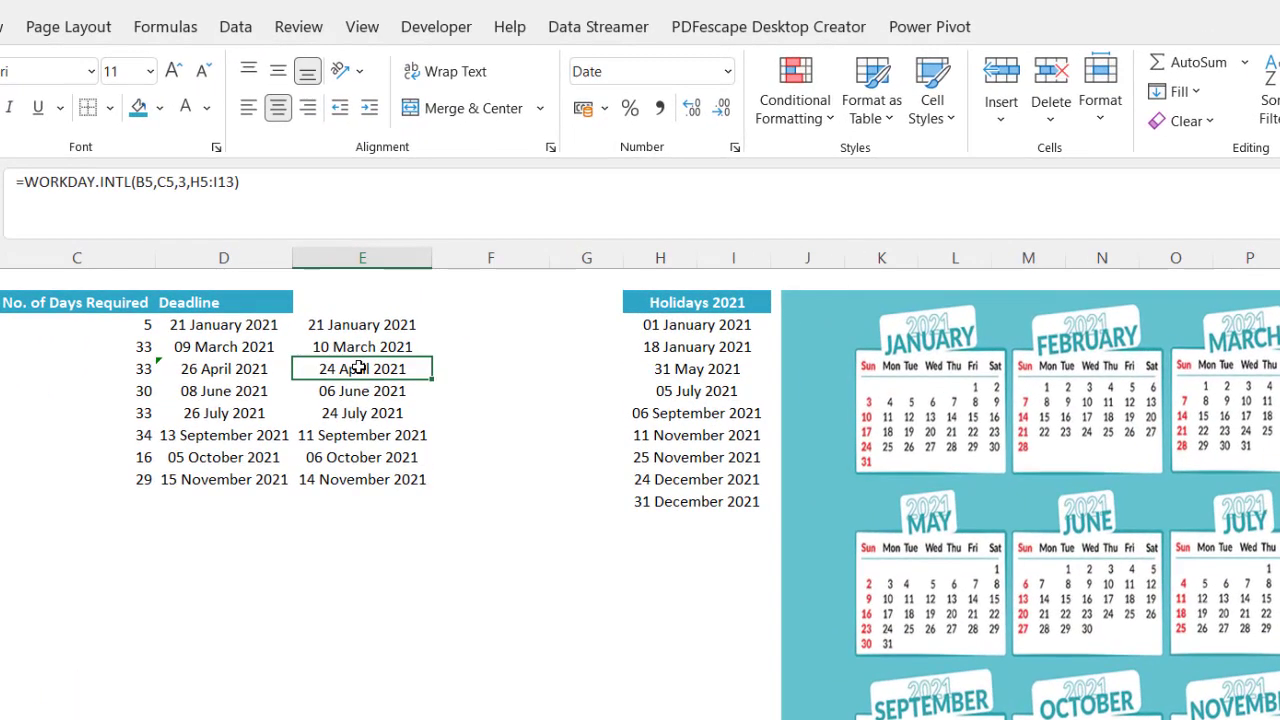
click(261, 327)
click(326, 328)
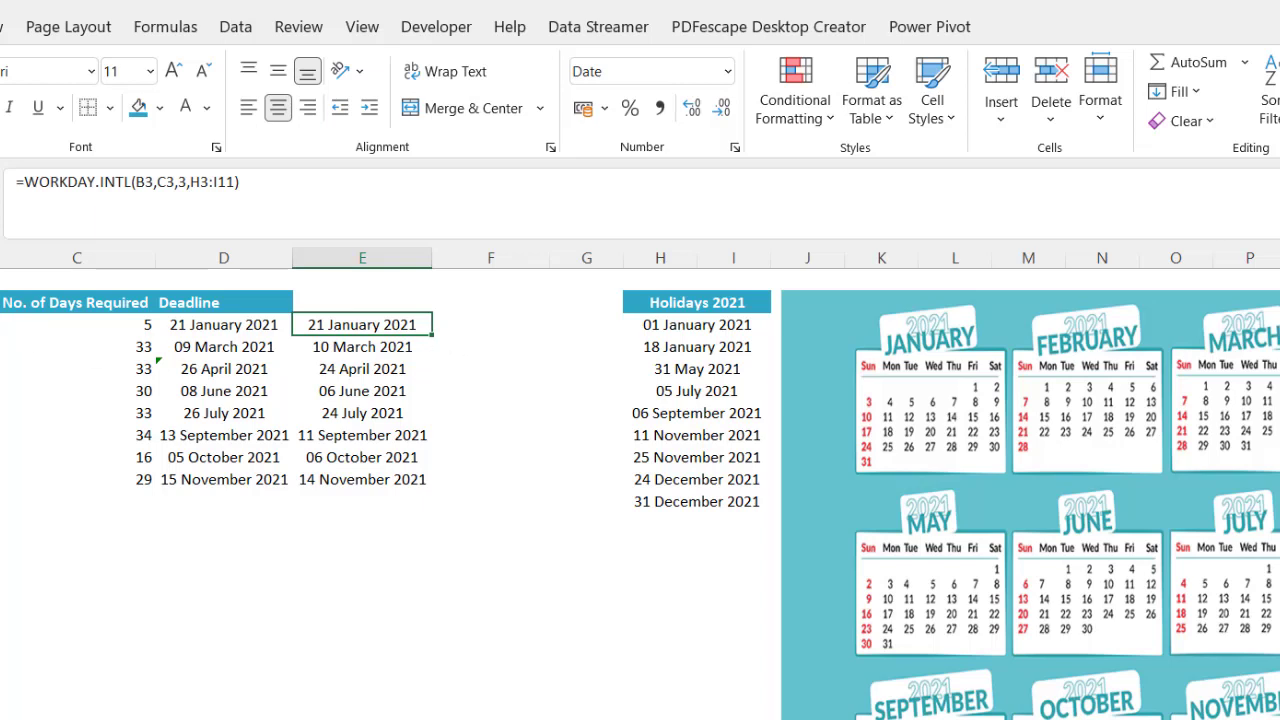
click(72, 330)
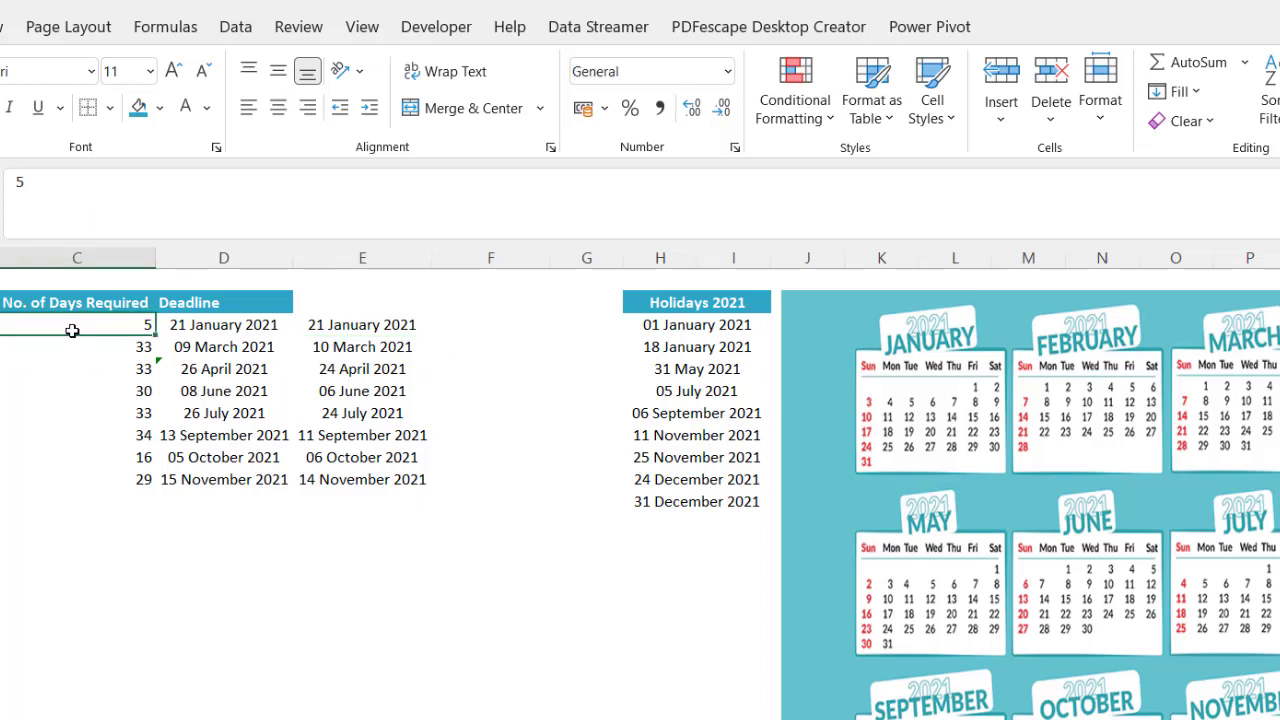
click(88, 342)
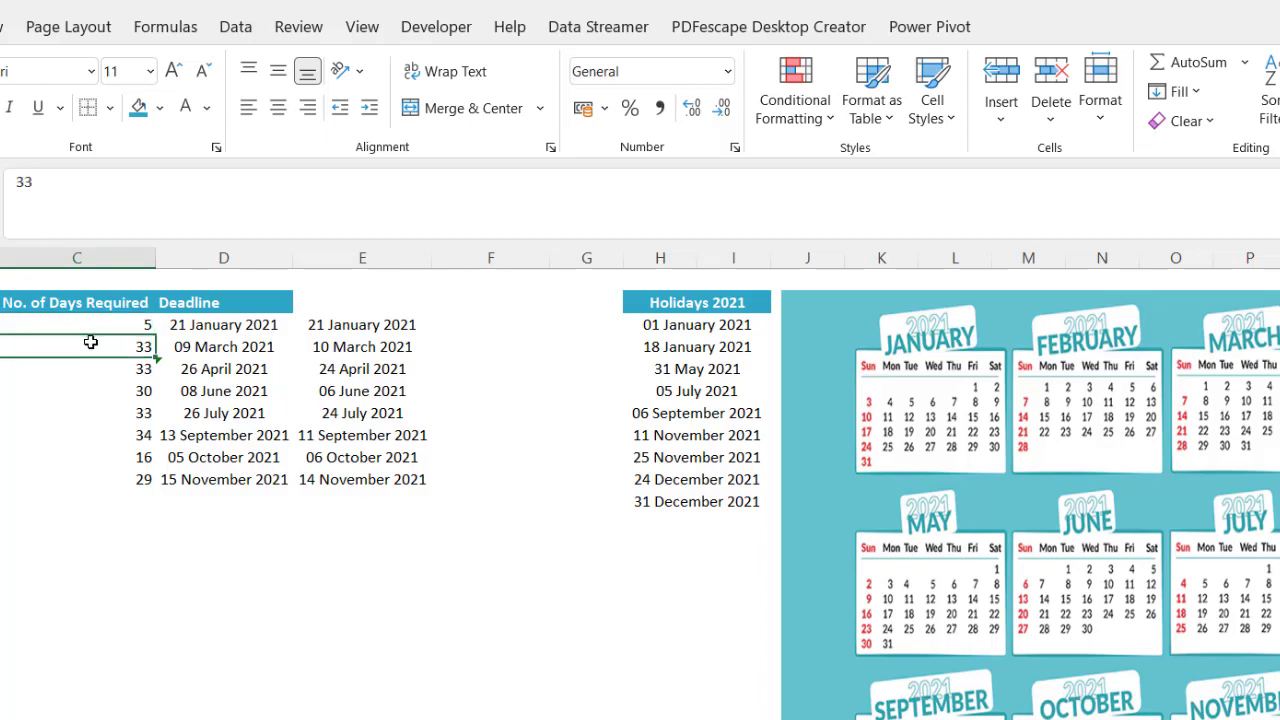
click(445, 351)
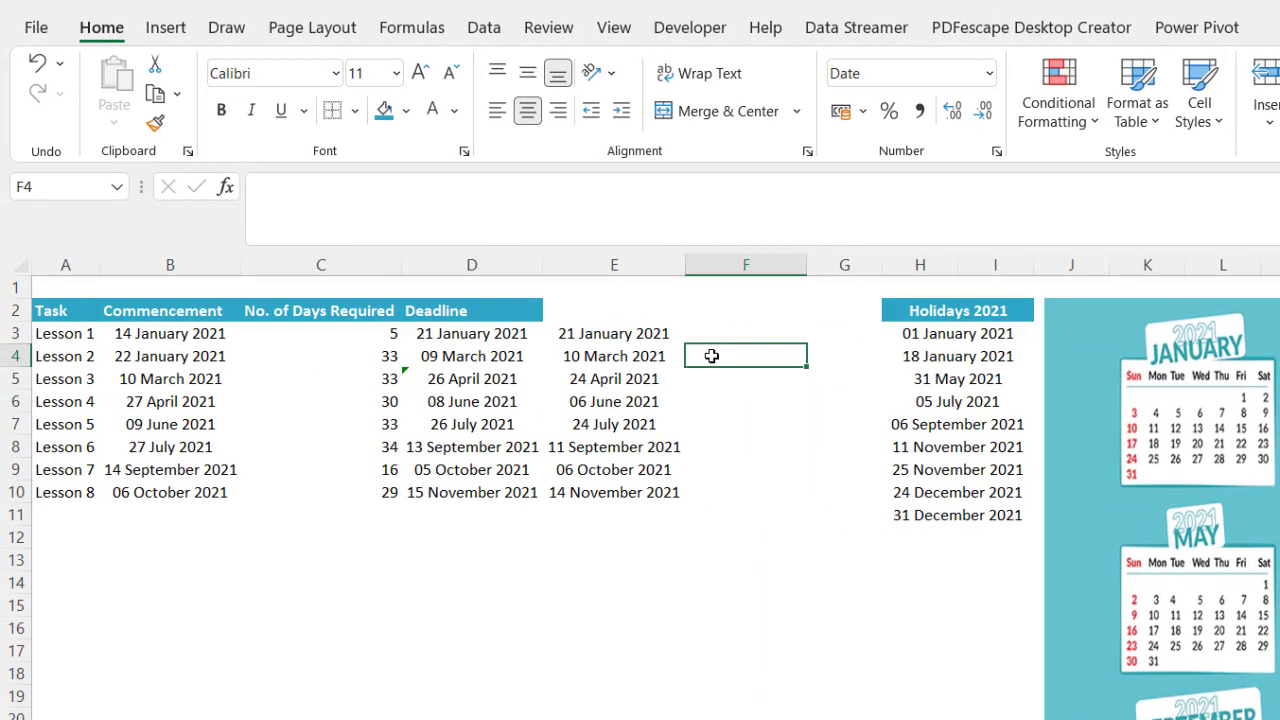
- Begin a WORKDAY.INTL formula in F4 with start date B4 and C3's 5 days
text(=wor)
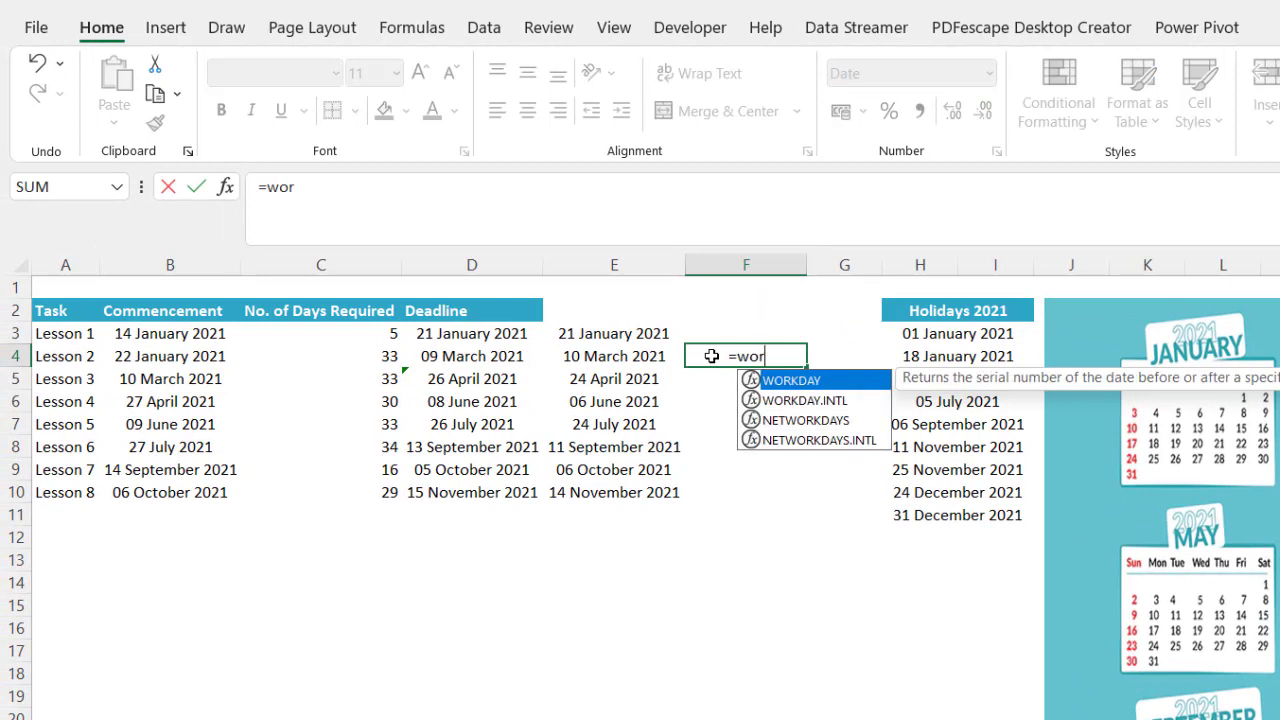
key(Down)
key(Tab)
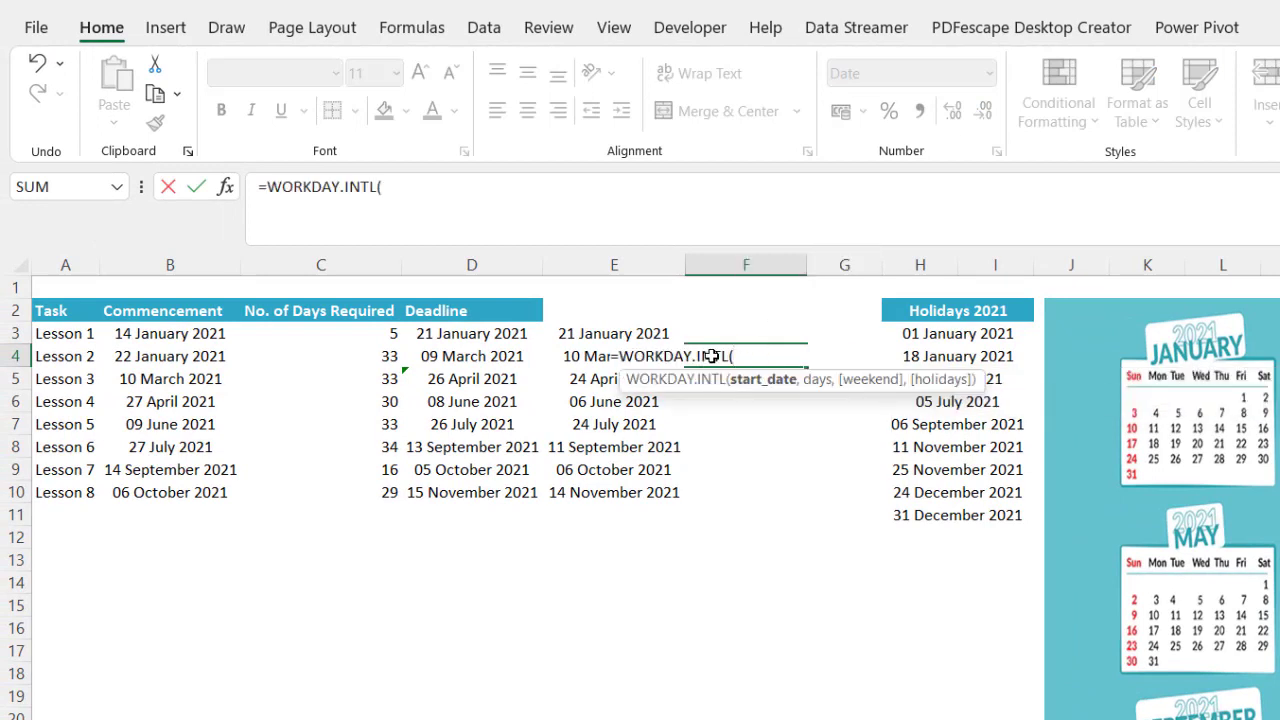
click(158, 359)
text(,)
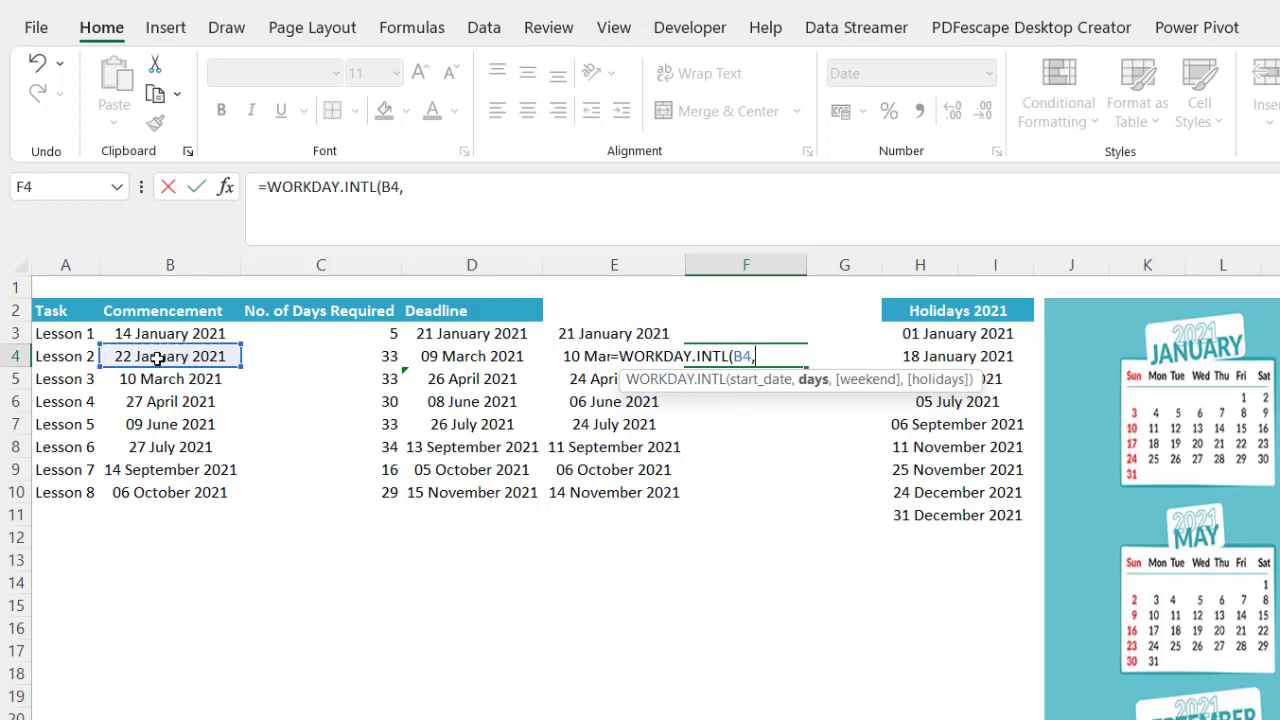
click(315, 332)
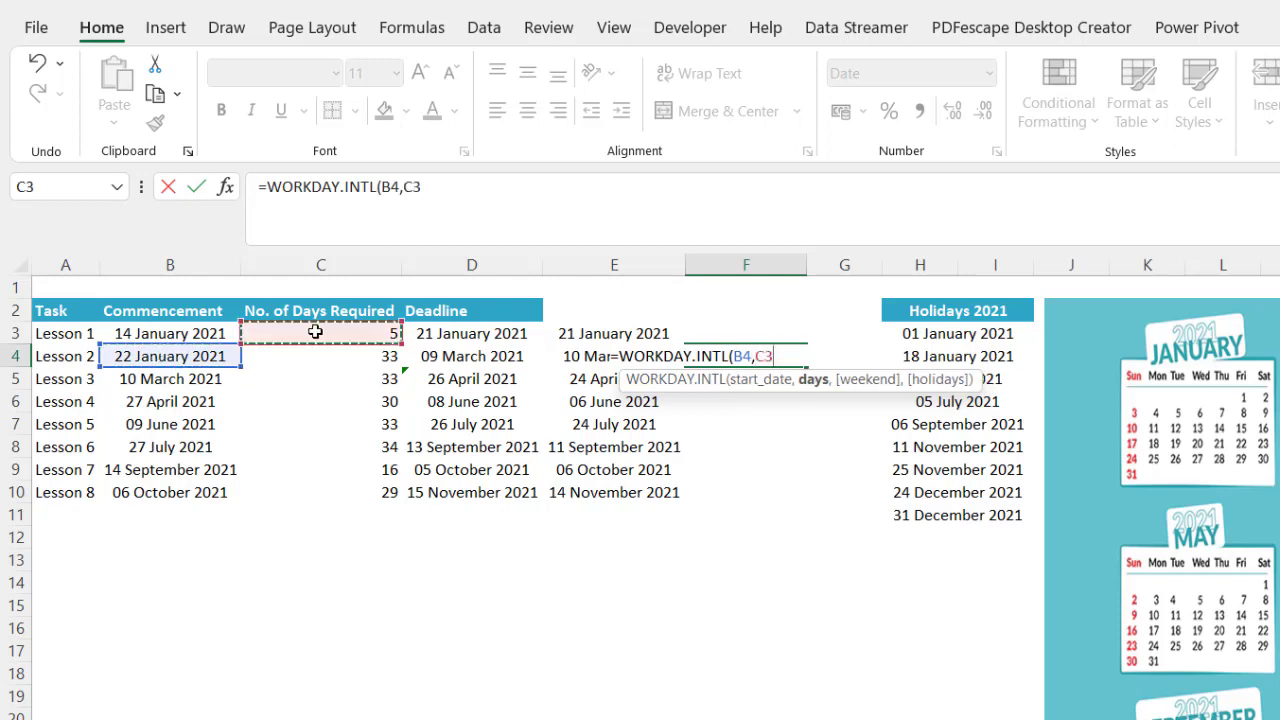
text(,)
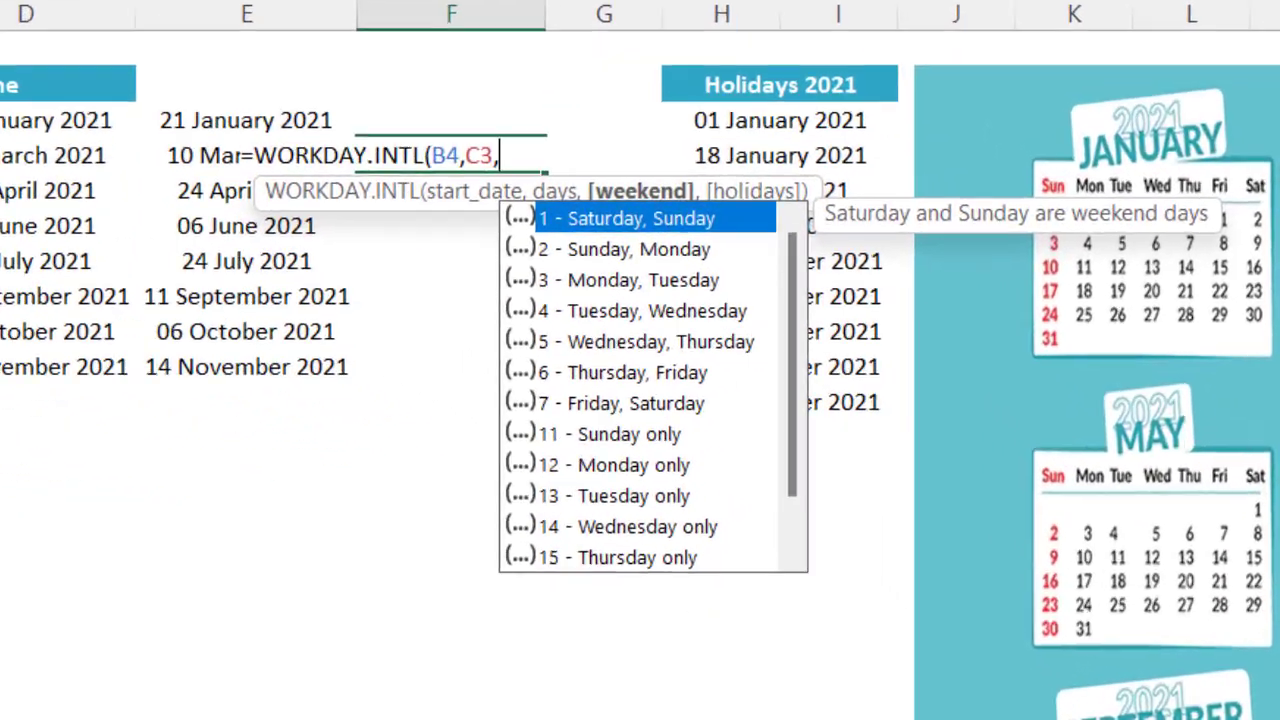
- Add weekend code 3 and the H3:I11 holidays, returning 29 January 2021
key(Down)
key(Down)
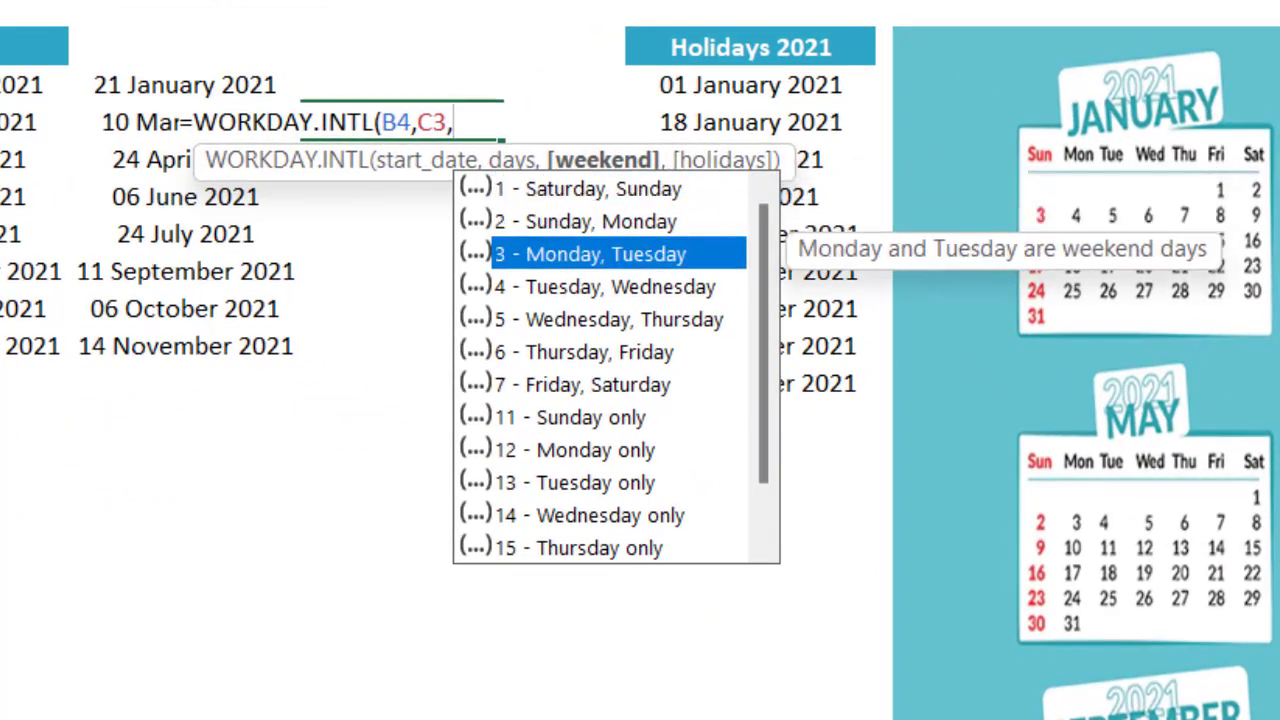
key(Tab)
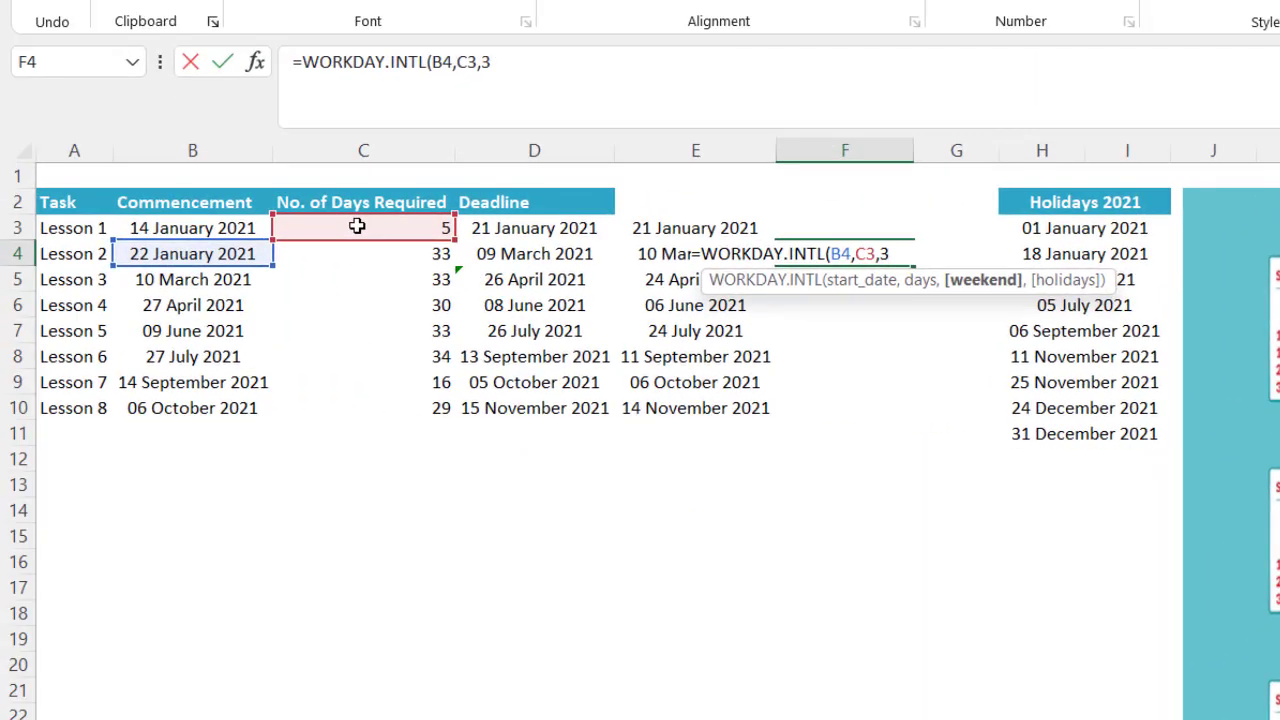
text(,)
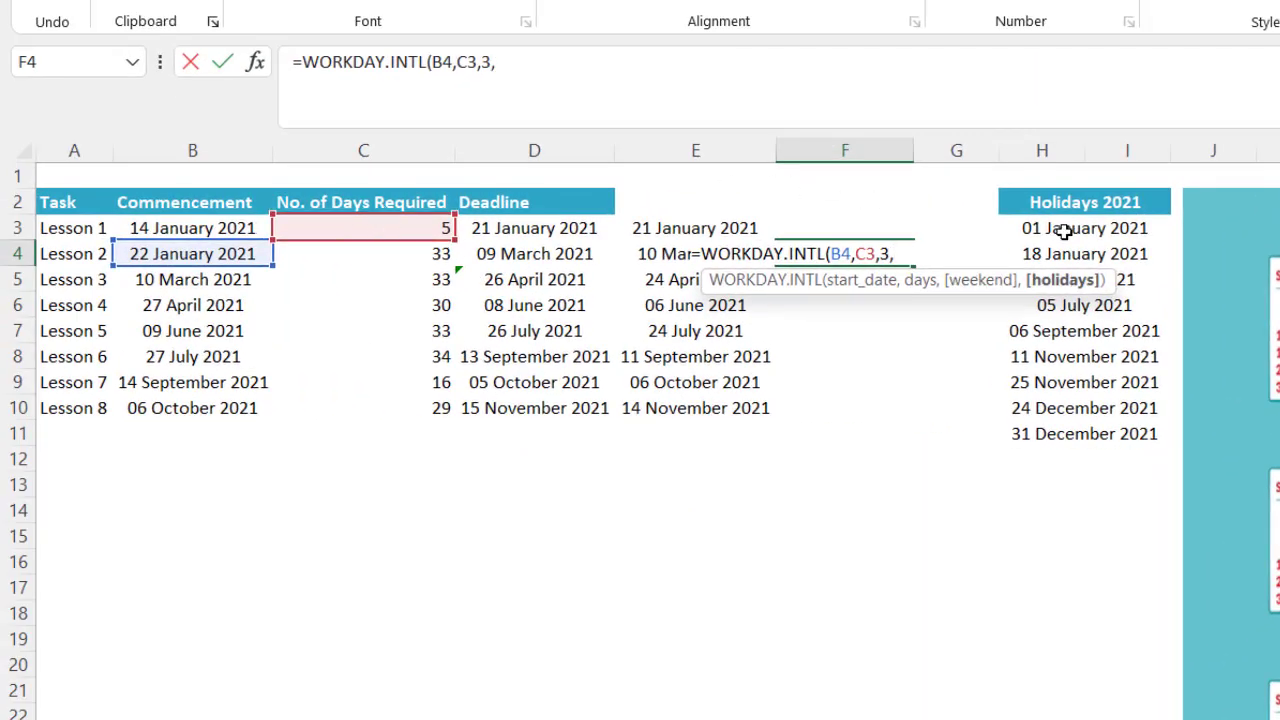
drag(1062, 232, 1075, 427)
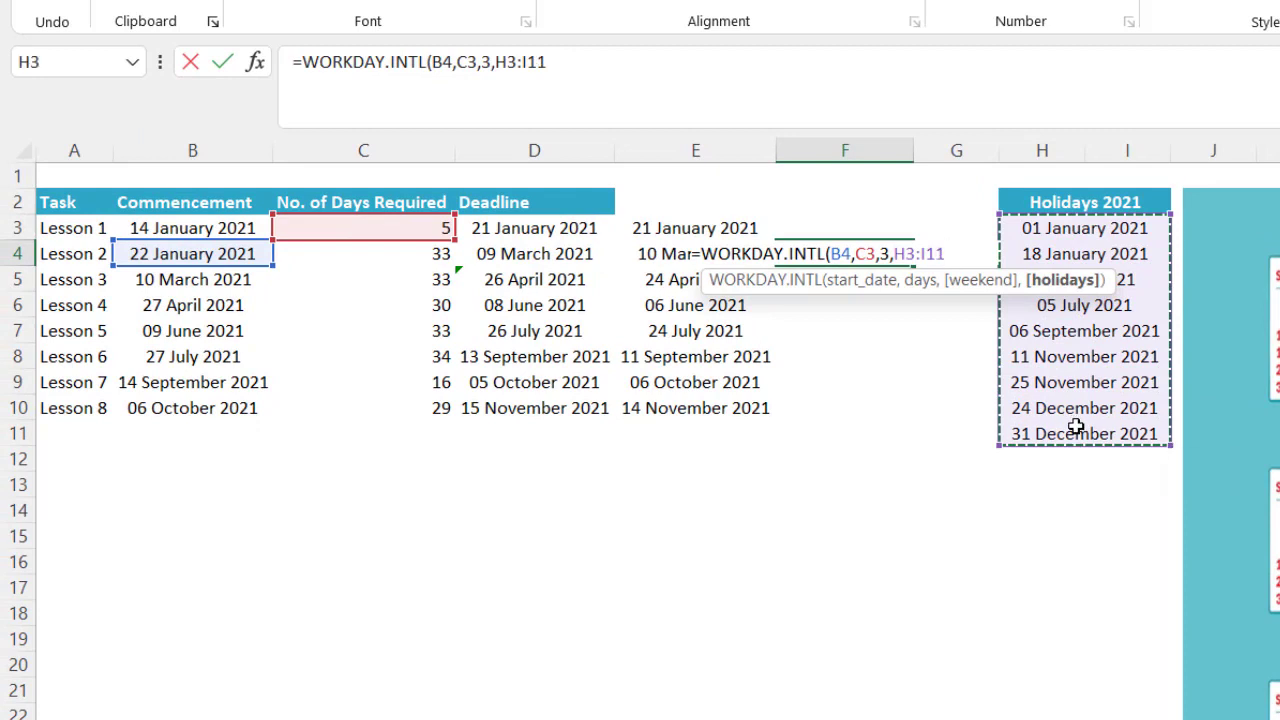
text())
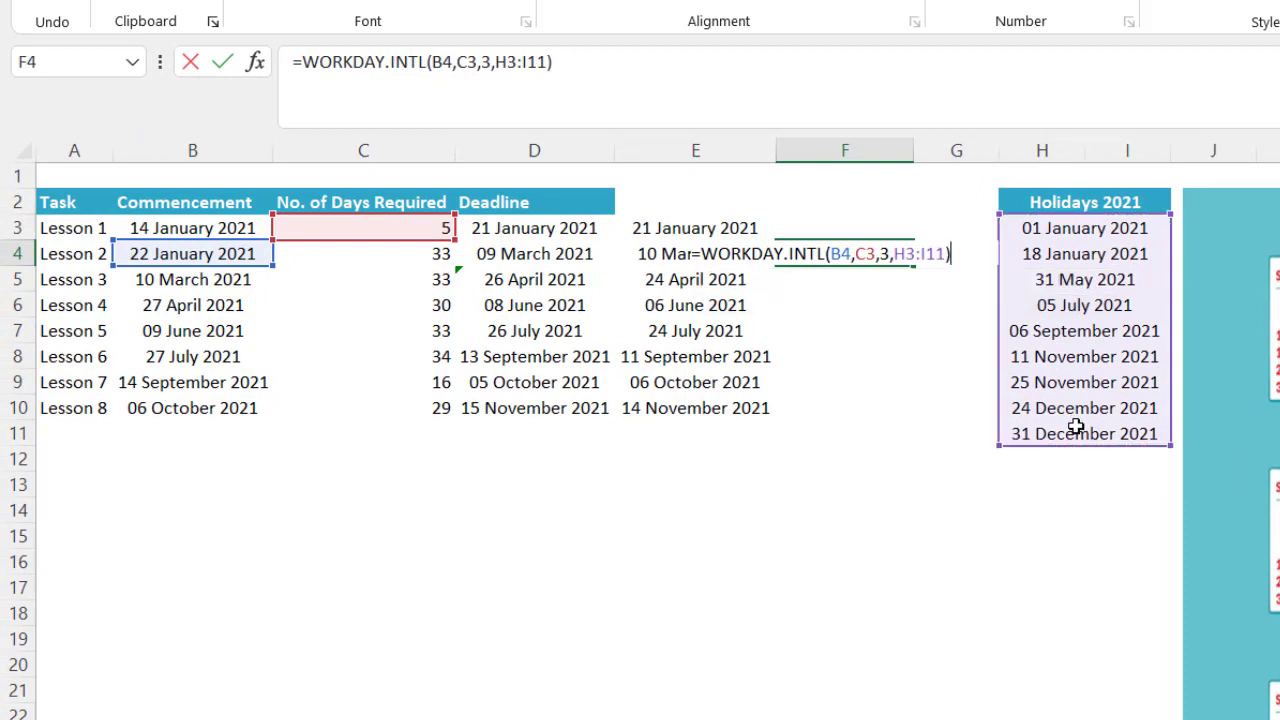
key(Return)
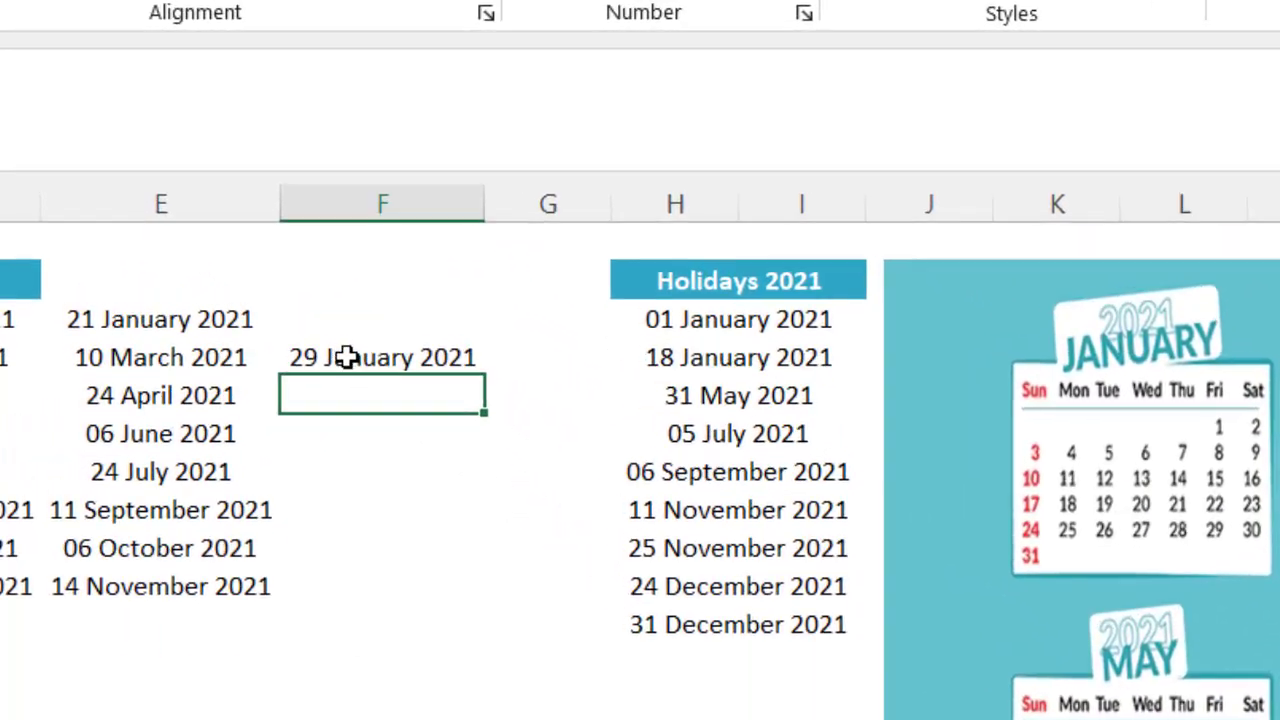
click(345, 357)
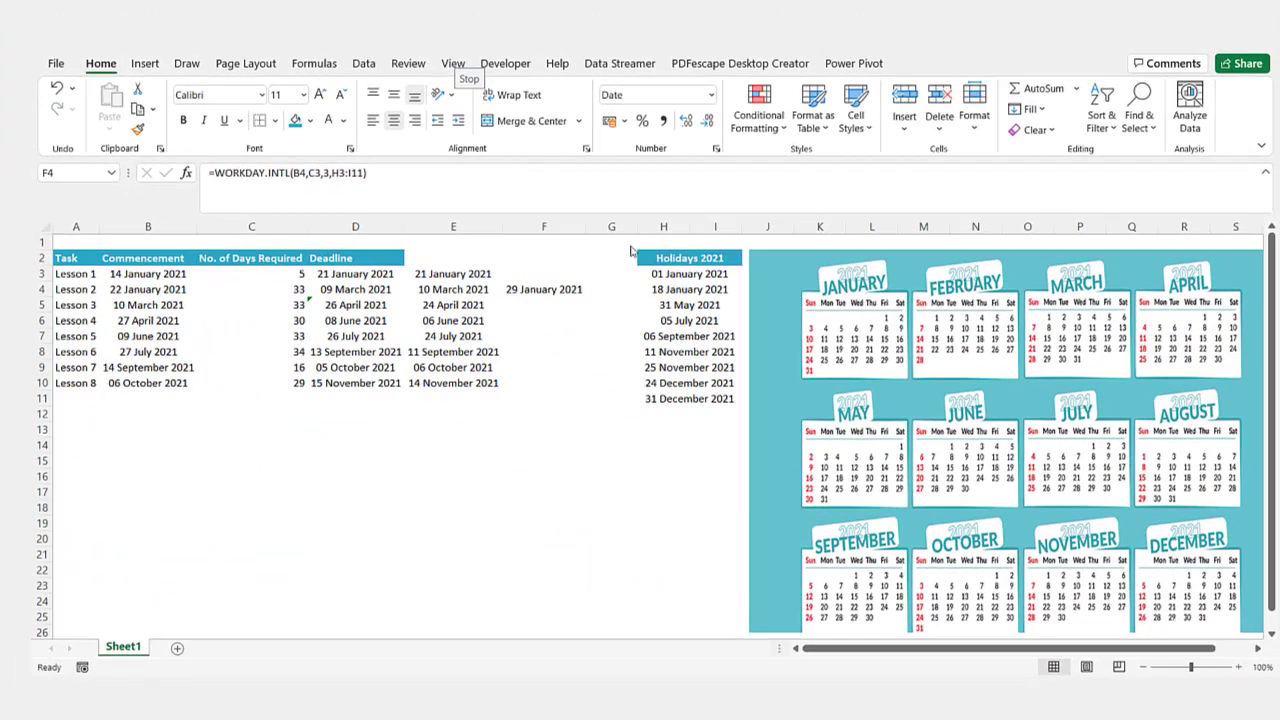